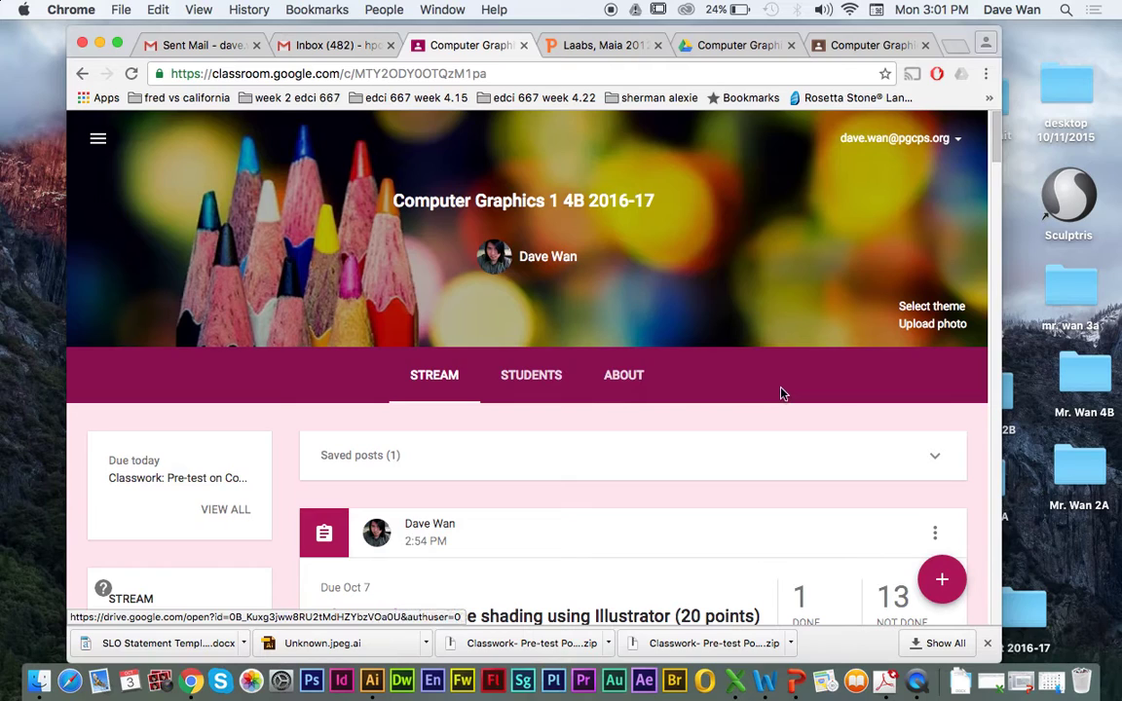
Open the JPEG attached to the Illustrator shading classwork in its own window and download it.
{"action": "left_click_drag", "start_coordinate": [998, 140], "coordinate": [998, 168]}
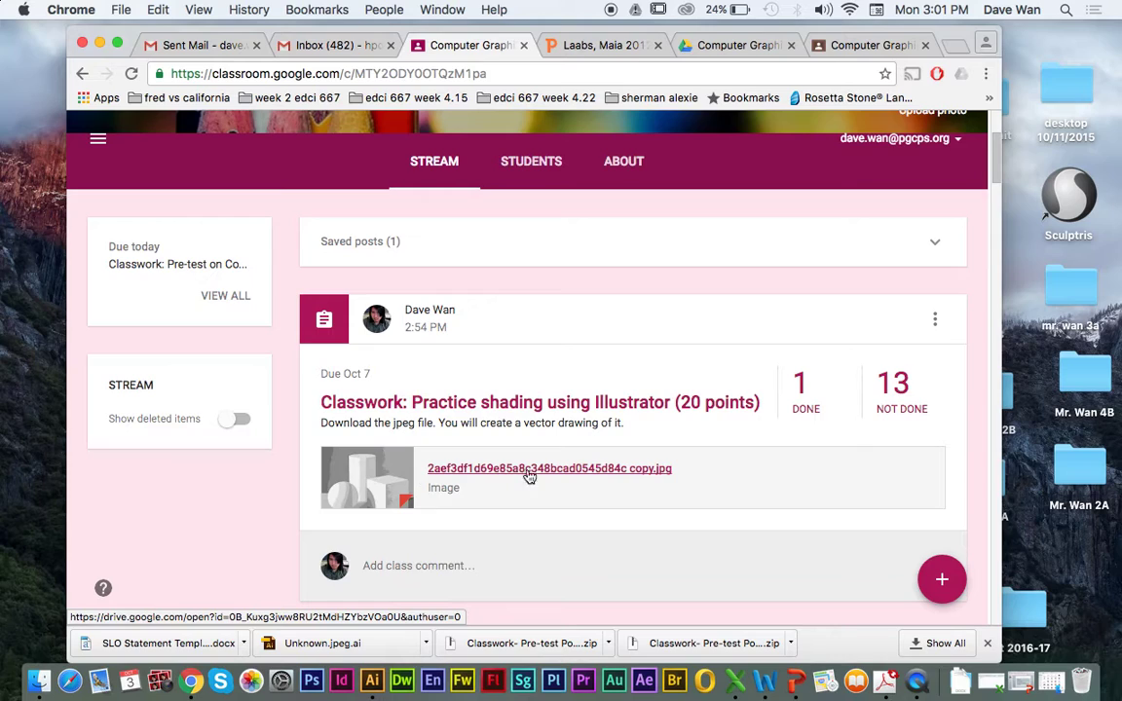
{"action": "left_click", "coordinate": [589, 479]}
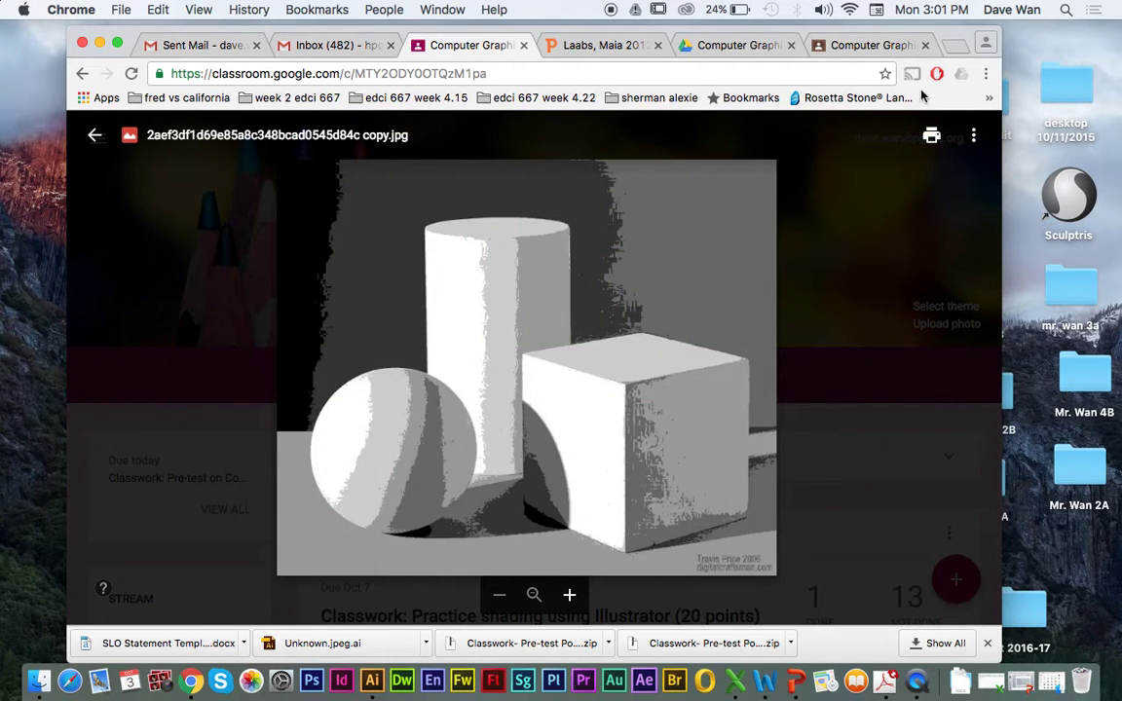
{"action": "left_click", "coordinate": [974, 137]}
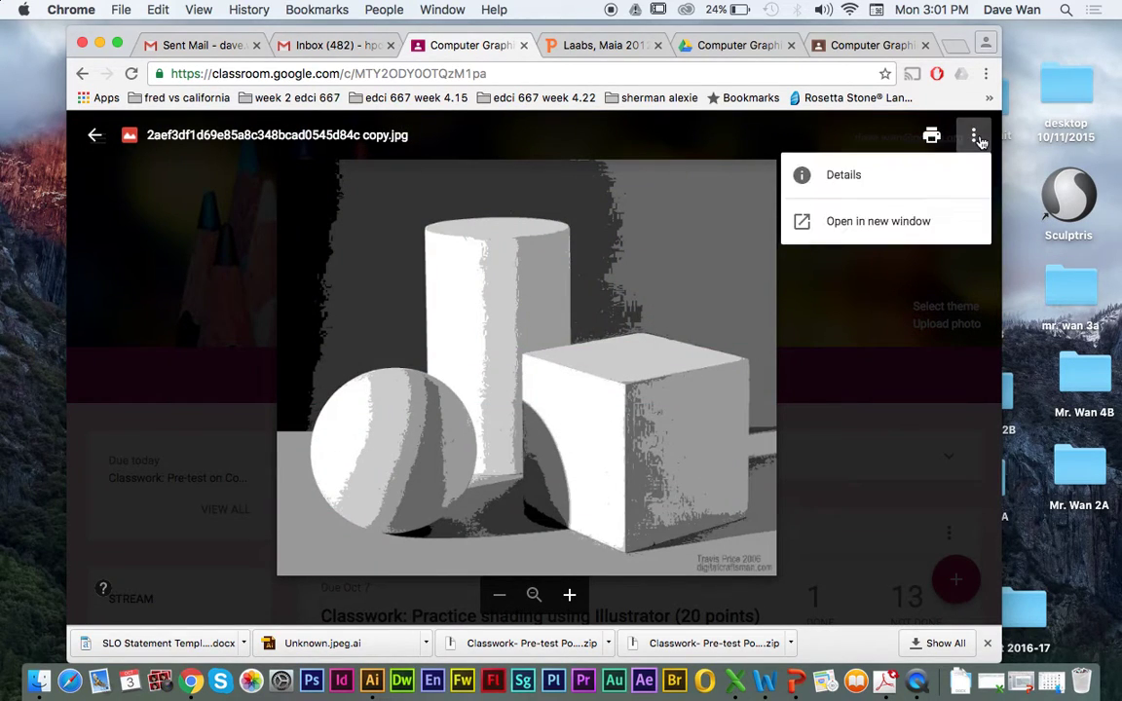
{"action": "left_click", "coordinate": [909, 228]}
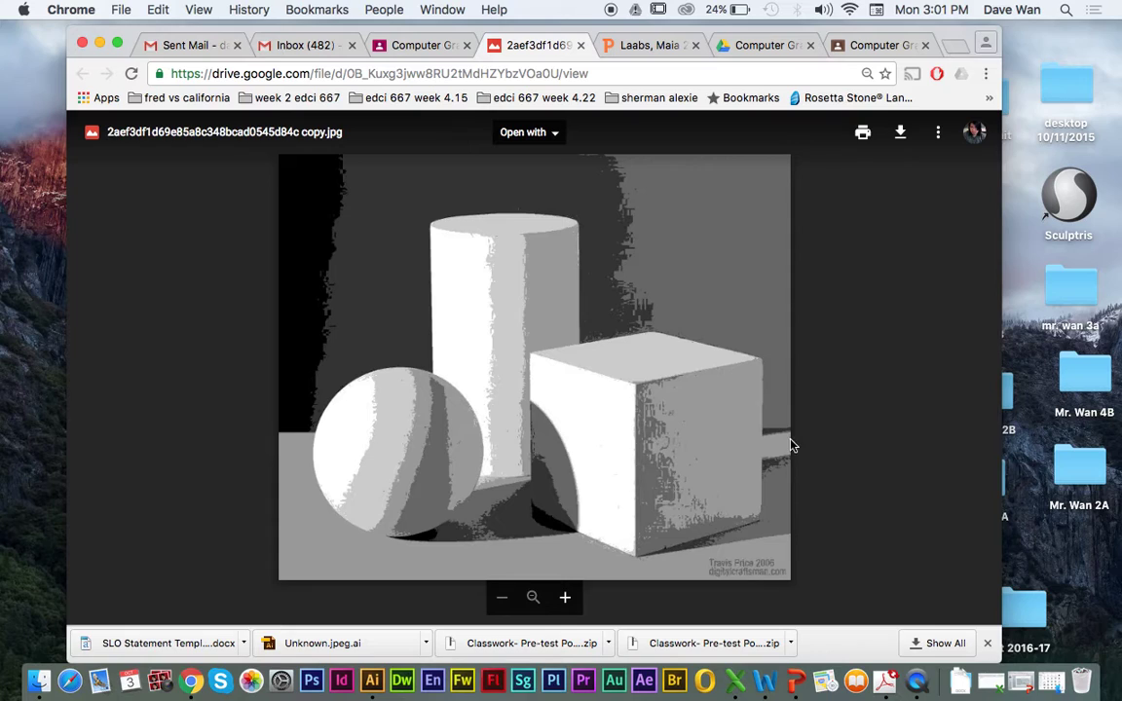
{"action": "left_click", "coordinate": [900, 132]}
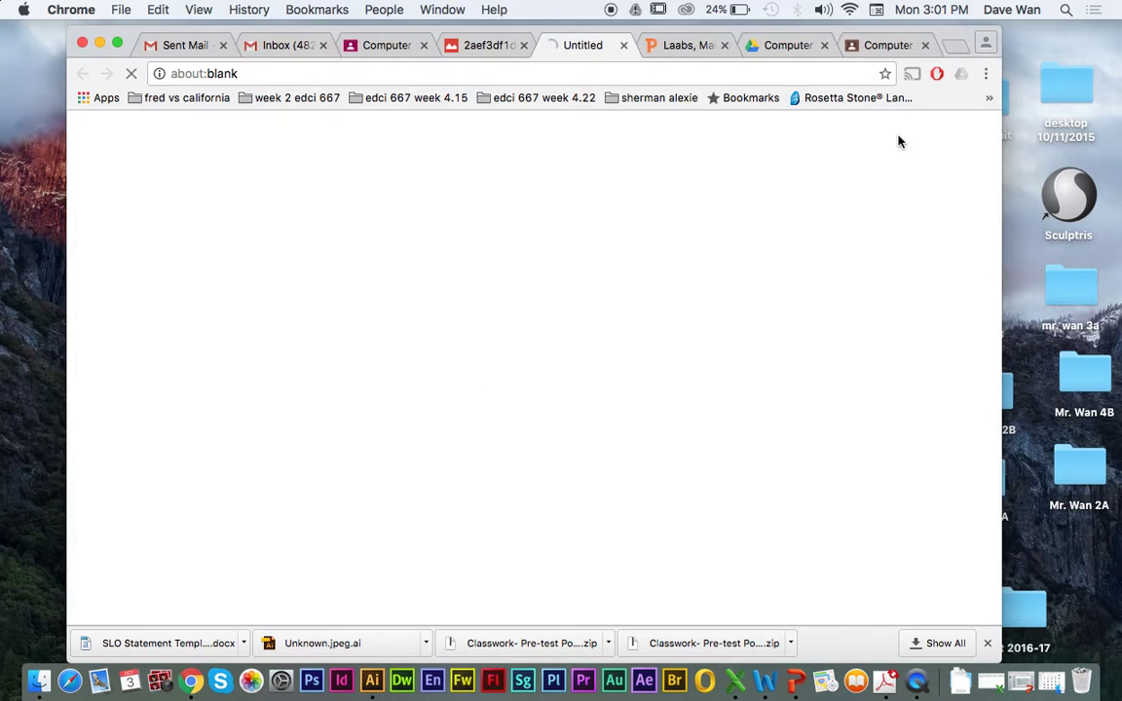
Open the original 2aef3df1d69e85a8c348bcad0545d84c.jpg from the KINGSTON drive and compare it with the posterized copy in the browser.
{"action": "left_click", "coordinate": [39, 680]}
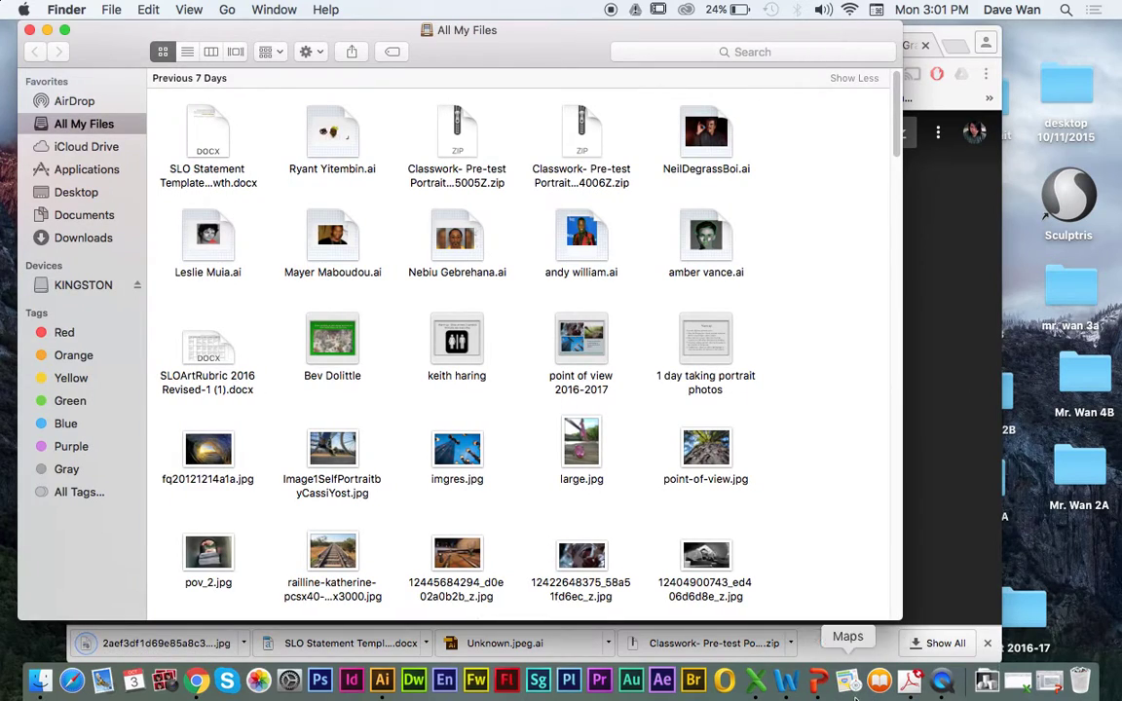
{"action": "left_click", "coordinate": [66, 282]}
{"action": "left_click", "coordinate": [231, 115]}
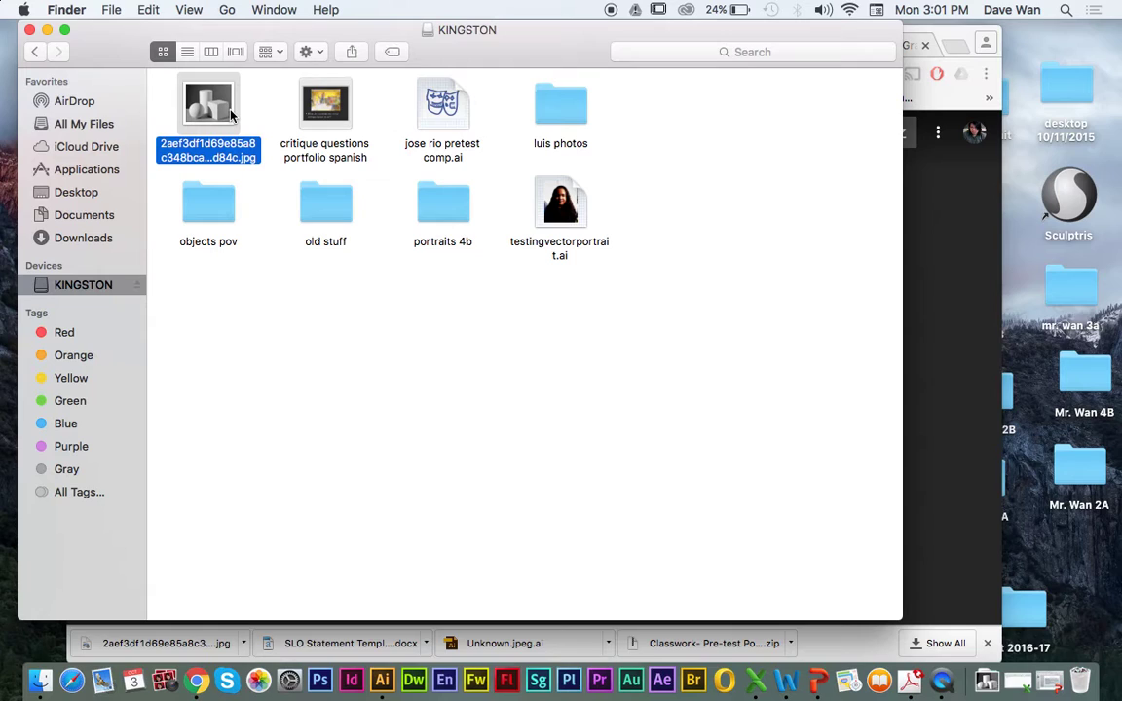
{"action": "double_click", "coordinate": [231, 115]}
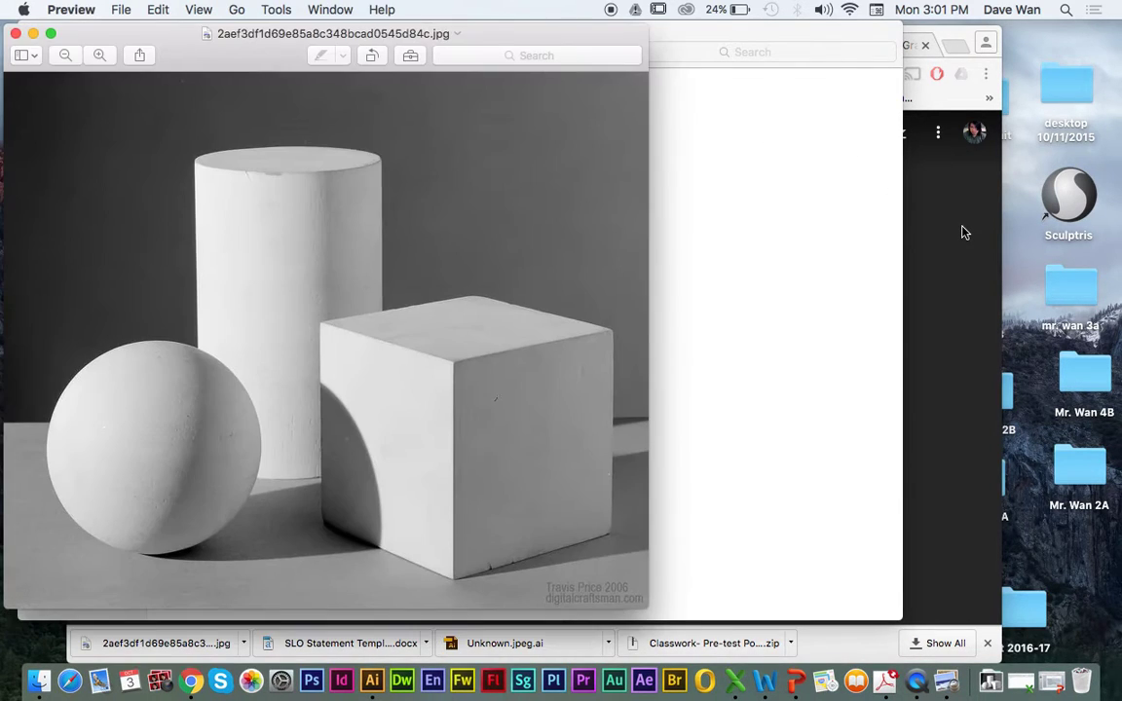
{"action": "left_click", "coordinate": [963, 231]}
{"action": "left_click", "coordinate": [43, 170]}
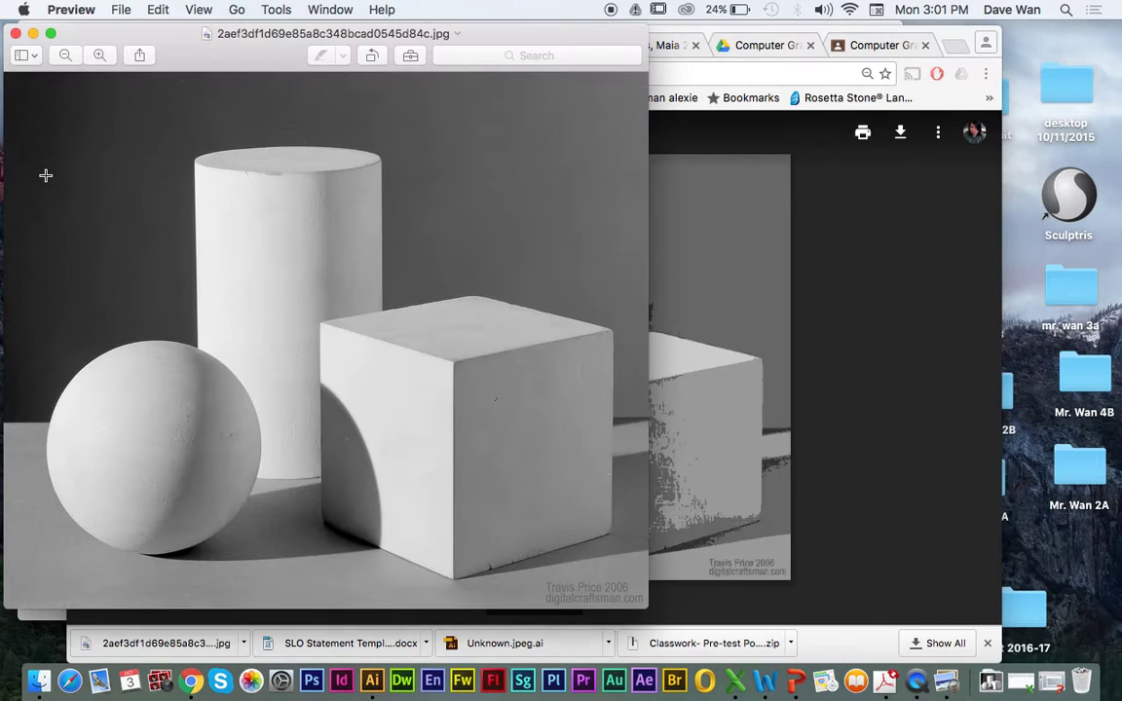
{"action": "left_click", "coordinate": [790, 369]}
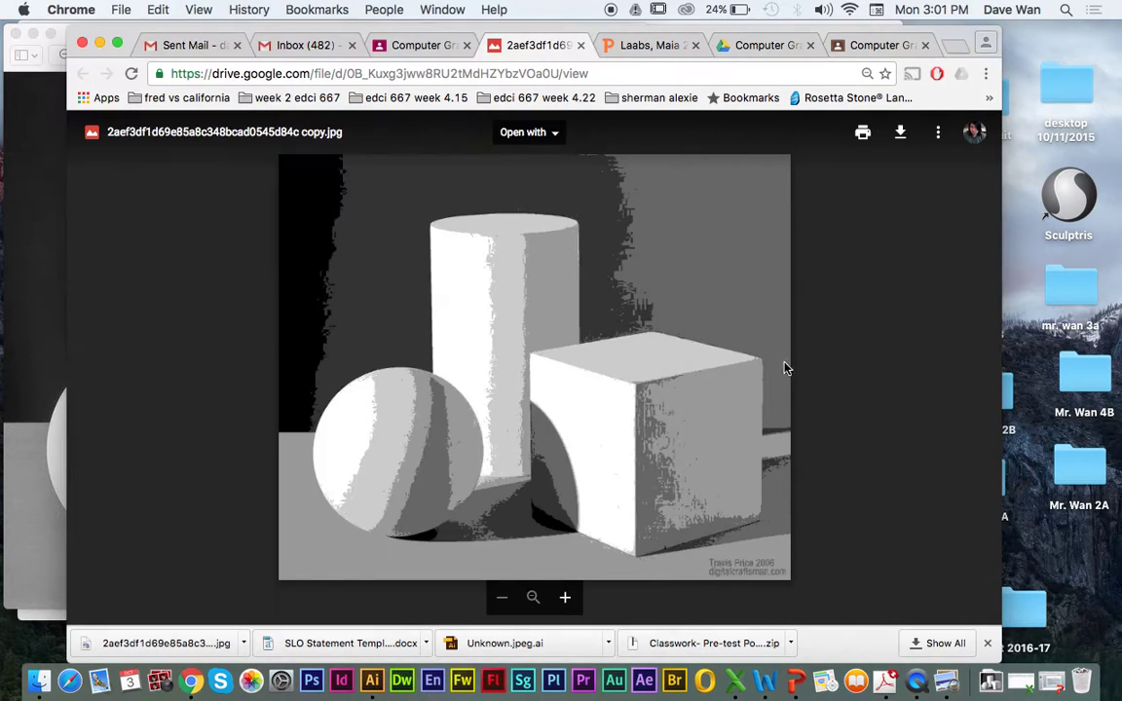
Clear the open windows off the desktop and open the downloaded 2aef3df1d69e85a8c348bcad0545d84c copy.jpg in Illustrator.
{"action": "left_click", "coordinate": [100, 44]}
{"action": "left_click", "coordinate": [15, 33]}
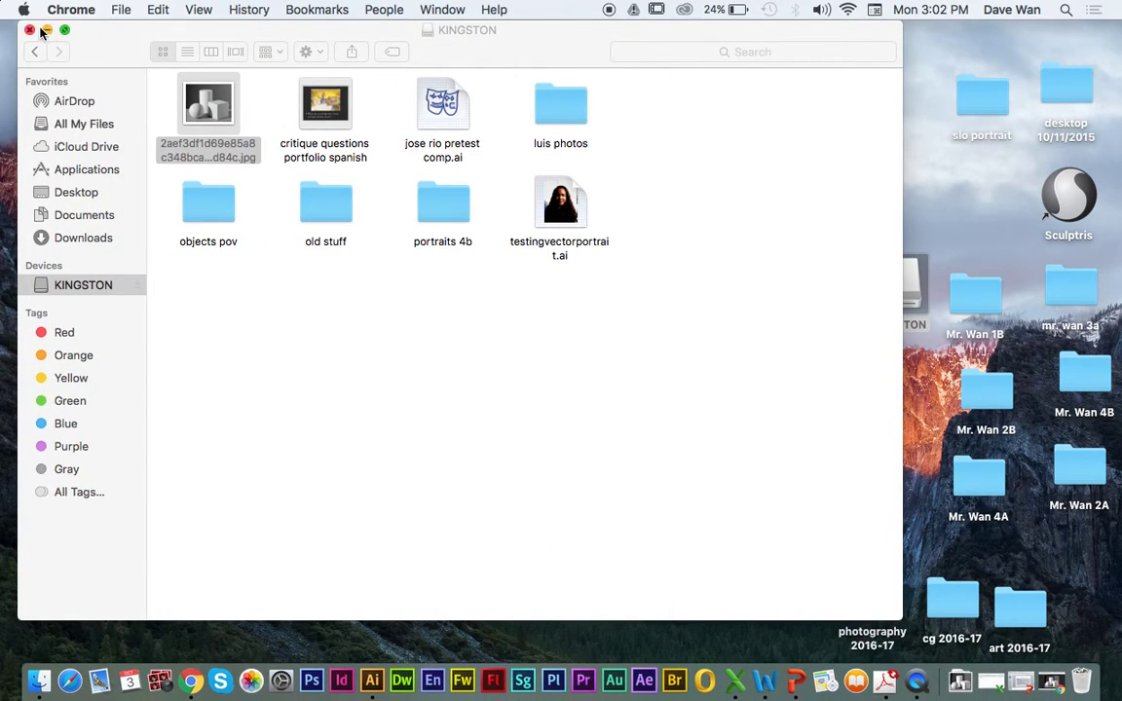
{"action": "left_click", "coordinate": [45, 30]}
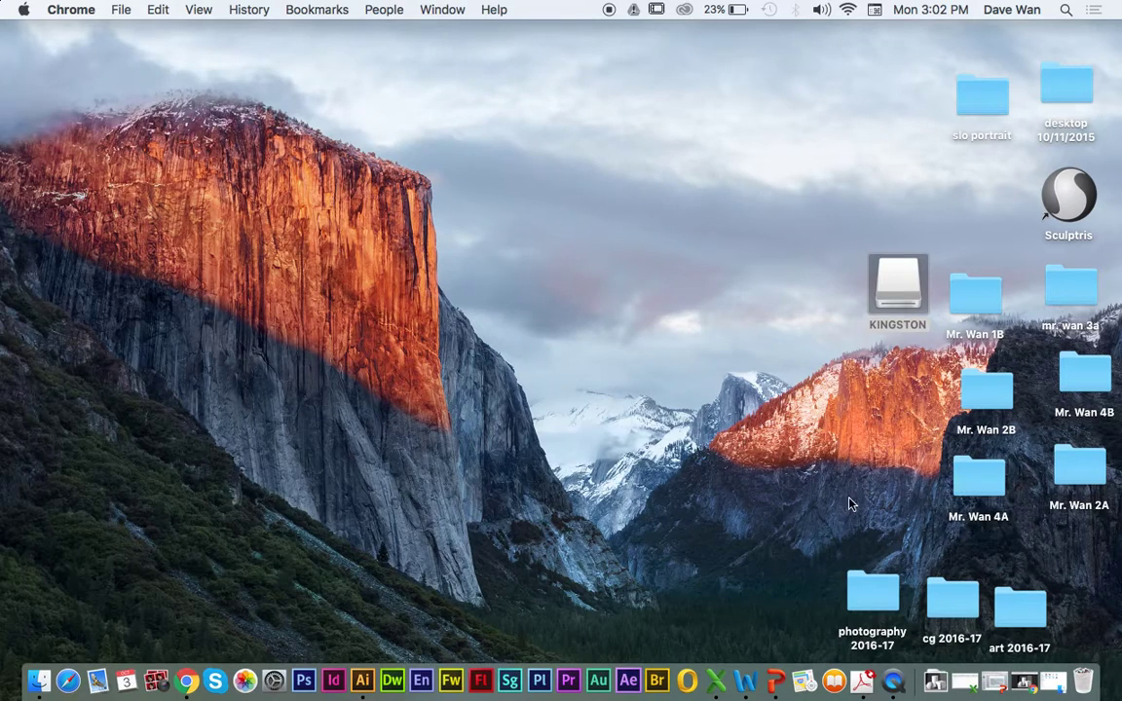
{"action": "left_click", "coordinate": [935, 682]}
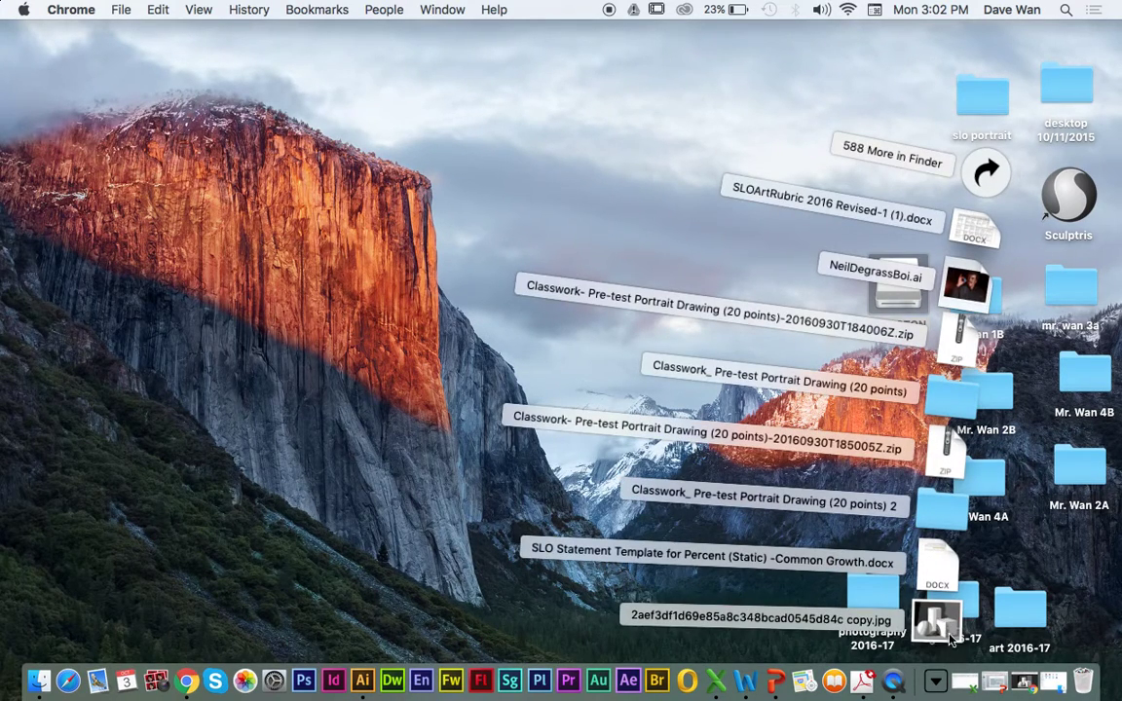
{"action": "left_click_drag", "start_coordinate": [950, 631], "coordinate": [362, 684]}
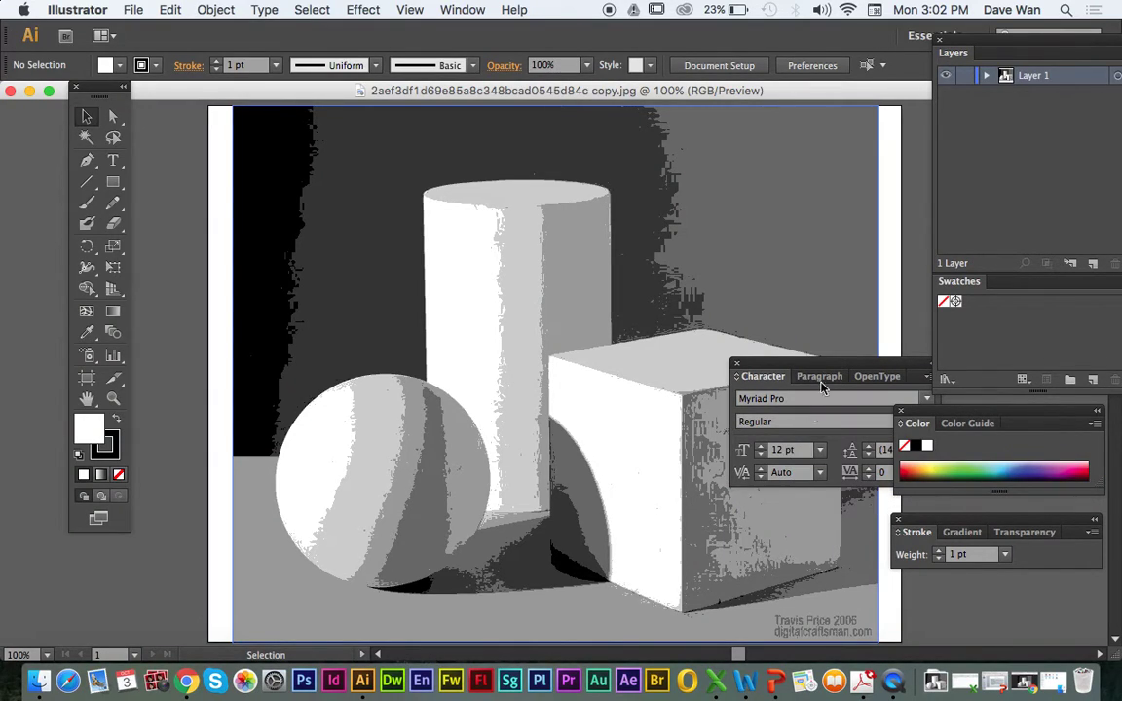
Dock the floating Character panel group between the Layers and Swatches panels, clear of the artwork.
{"action": "left_click_drag", "start_coordinate": [826, 371], "coordinate": [921, 336]}
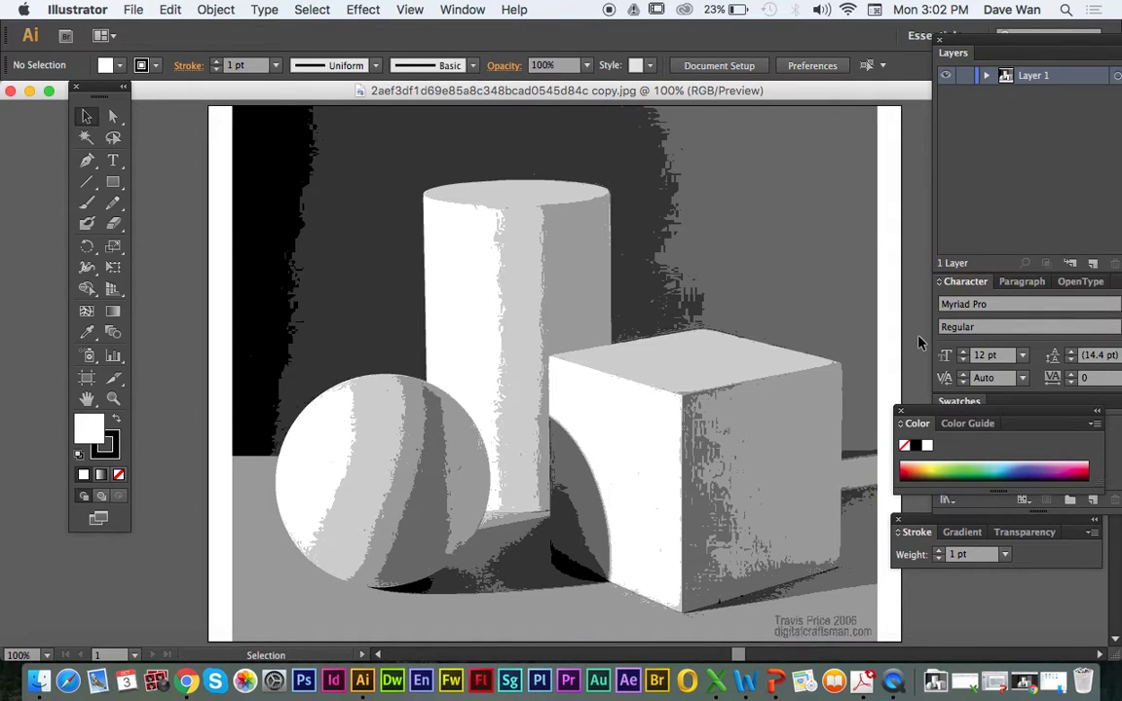
{"action": "key", "text": "super+minus"}
{"action": "key", "text": "super+plus"}
{"action": "key", "text": "super+minus"}
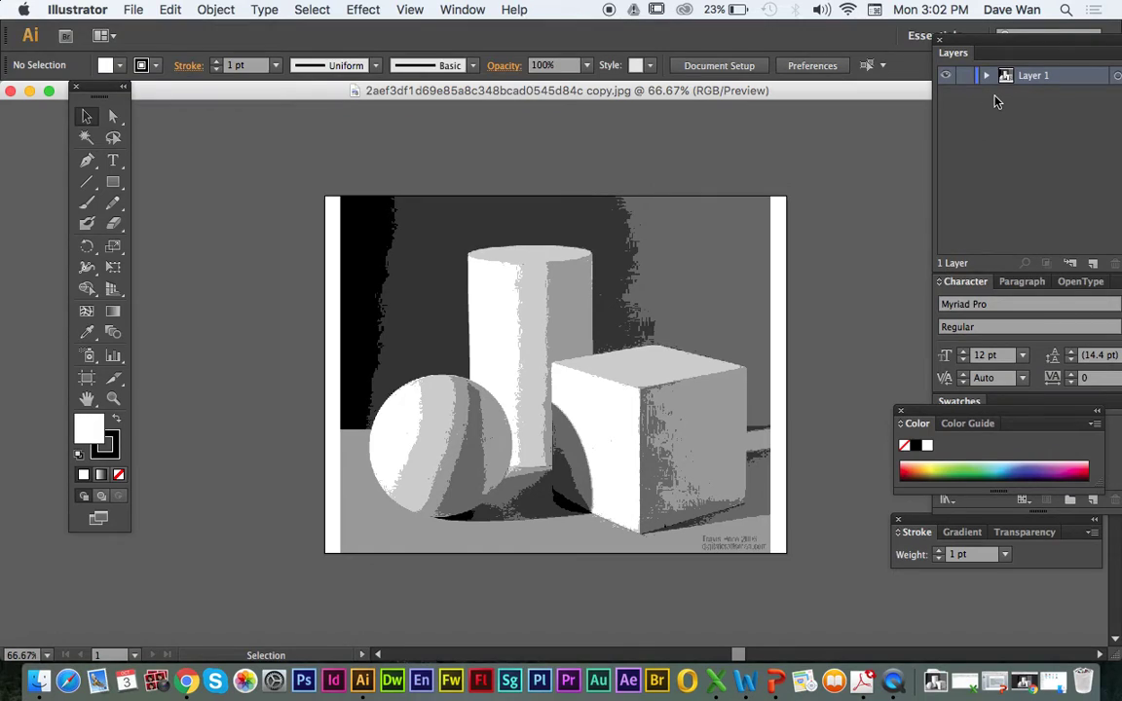
Rename the image layer, Layer 1, as picture and lock it.
{"action": "double_click", "coordinate": [1034, 75]}
{"action": "type", "text": "pictu"}
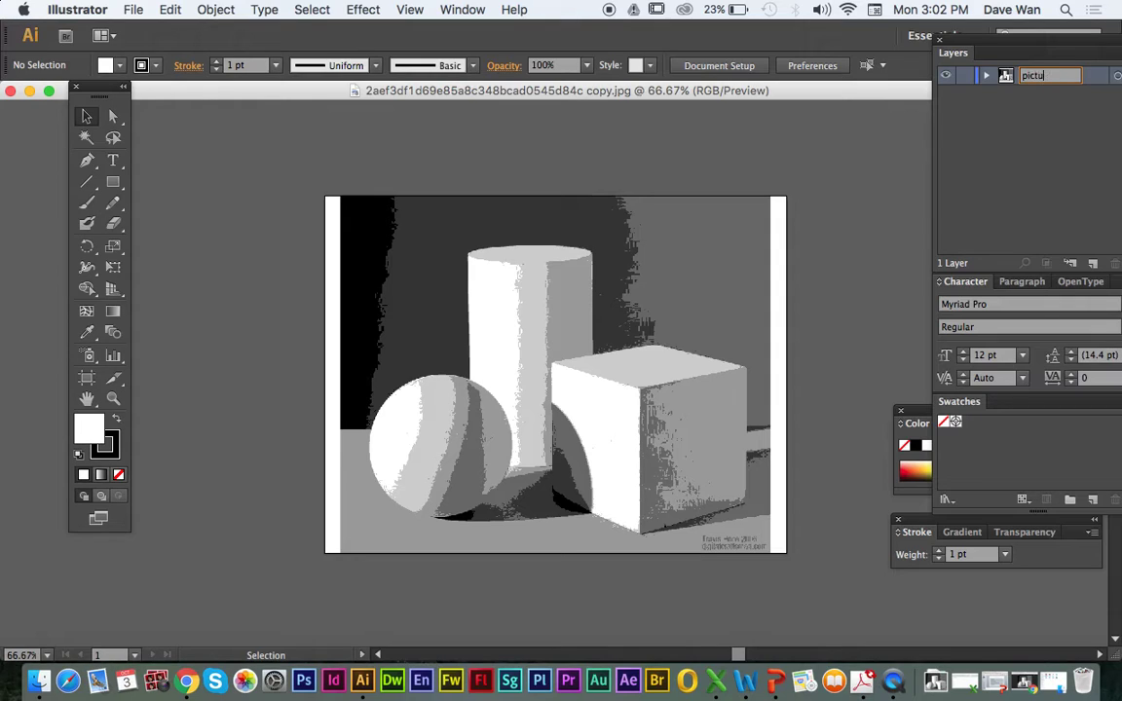
{"action": "type", "text": "re"}
{"action": "key", "text": "Return"}
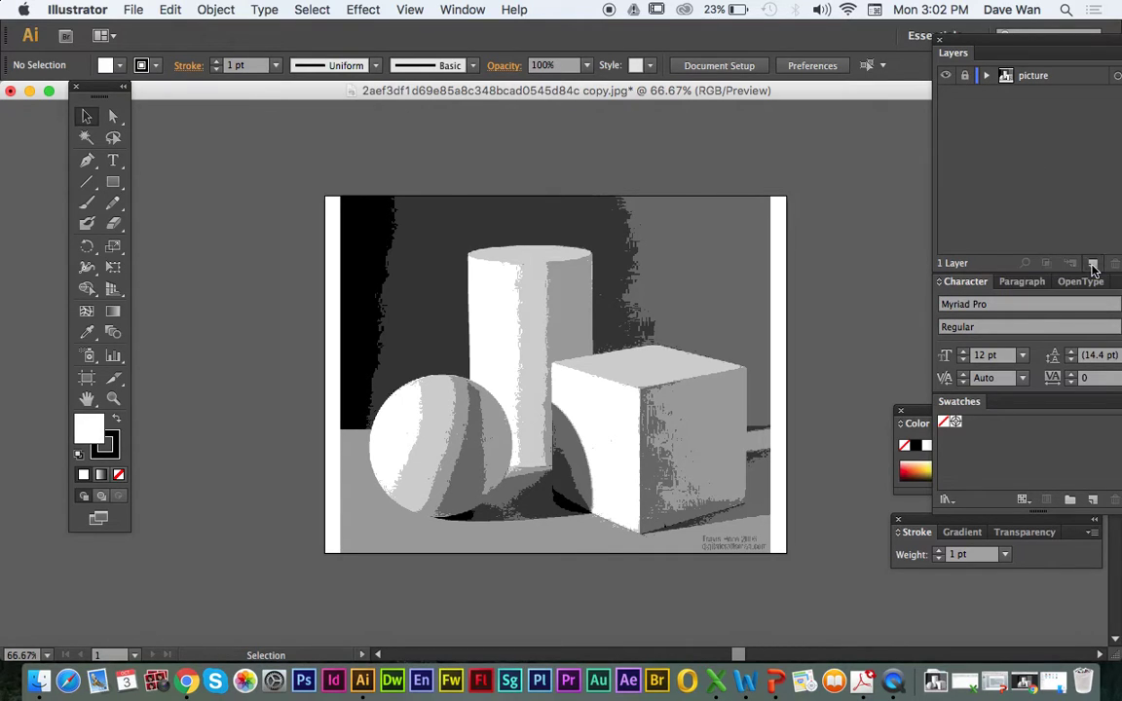
Create a new layer above the picture layer and name it values.
{"action": "left_click", "coordinate": [1093, 266]}
{"action": "double_click", "coordinate": [1036, 76]}
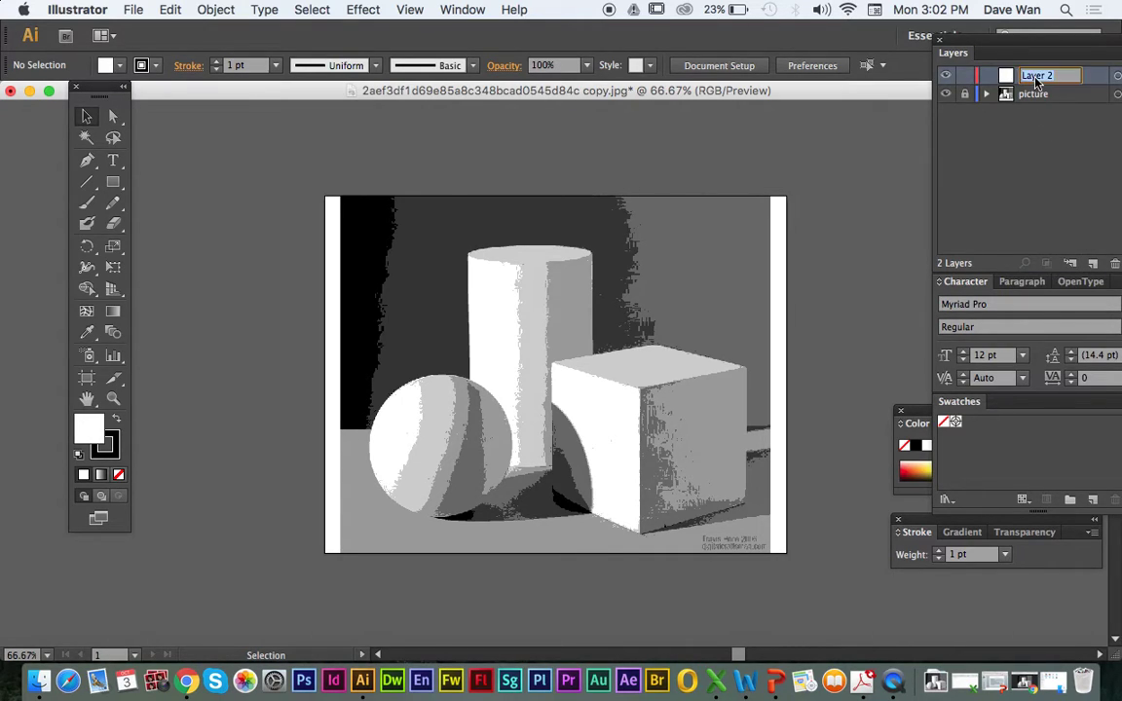
{"action": "type", "text": "values"}
{"action": "key", "text": "Return"}
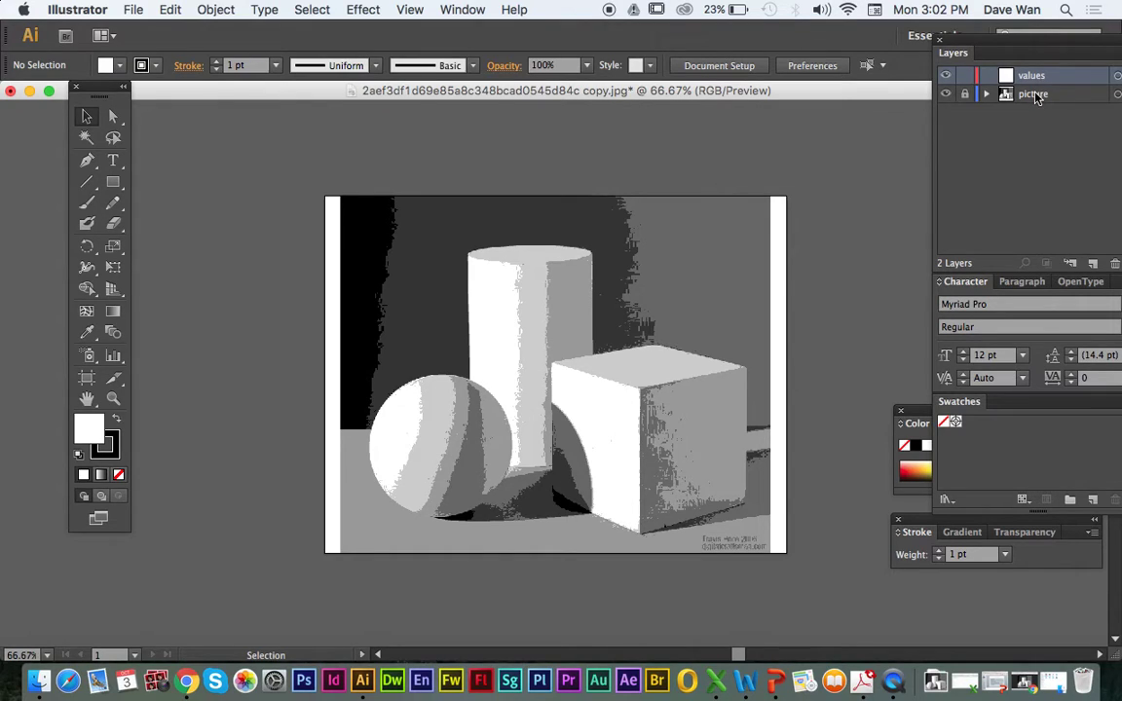
Move the docked panel stack and the Color panel fully into view, and make the values layer active.
{"action": "left_click_drag", "start_coordinate": [1030, 46], "coordinate": [971, 126]}
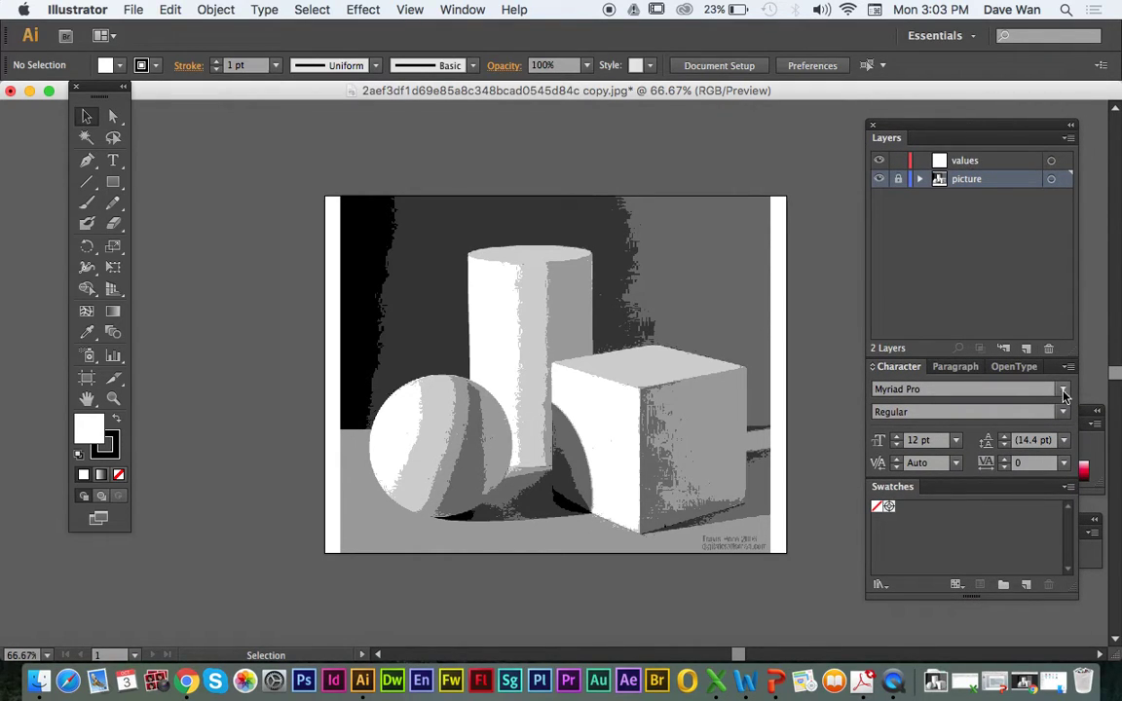
{"action": "left_click_drag", "start_coordinate": [1097, 419], "coordinate": [813, 368]}
{"action": "left_click", "coordinate": [967, 160]}
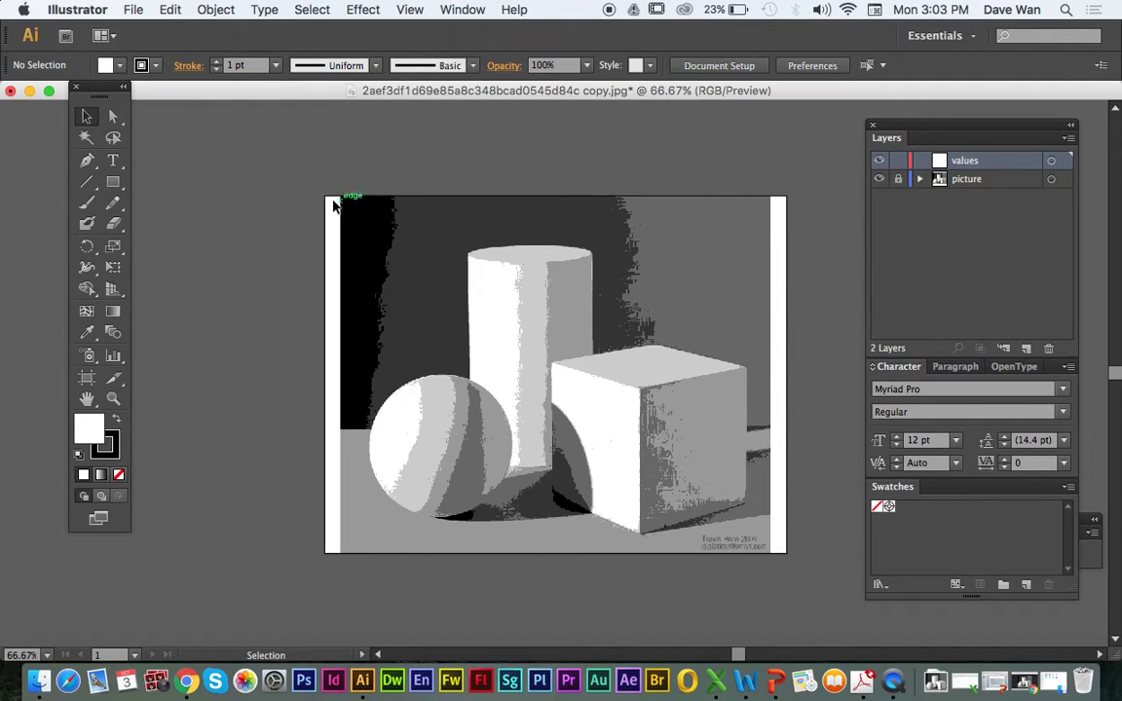
Set the Pen tool to no fill with the stroke active, and move the Color panel beneath the cube.
{"action": "left_click", "coordinate": [86, 161]}
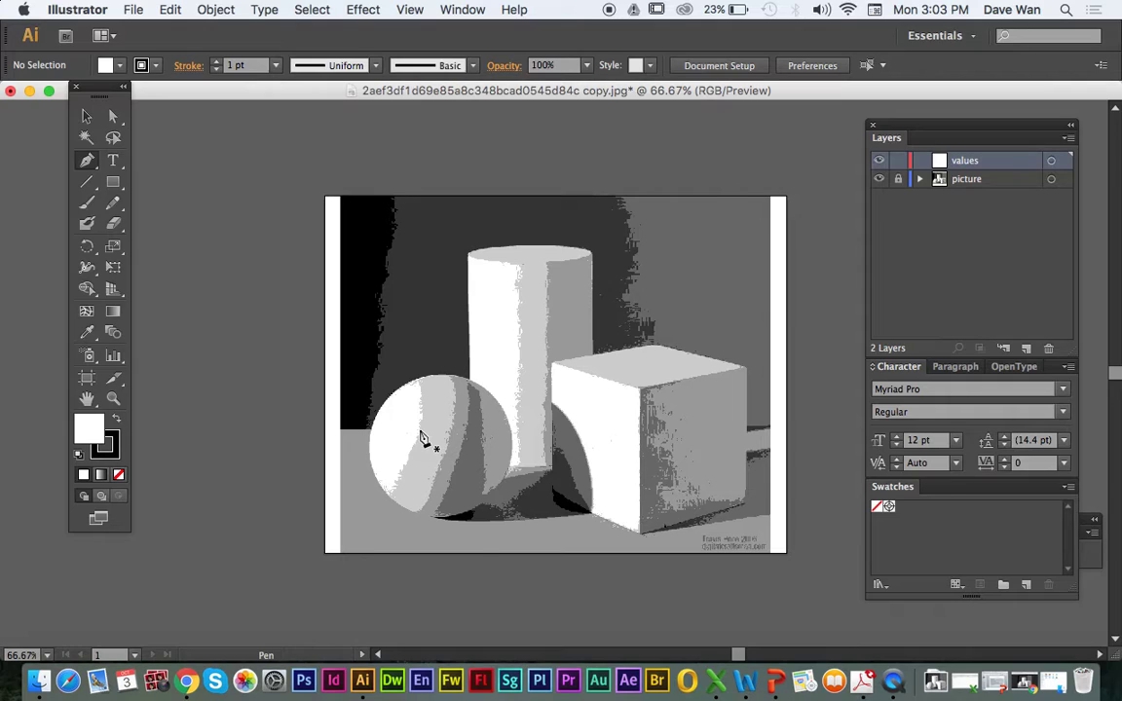
{"action": "left_click", "coordinate": [97, 433]}
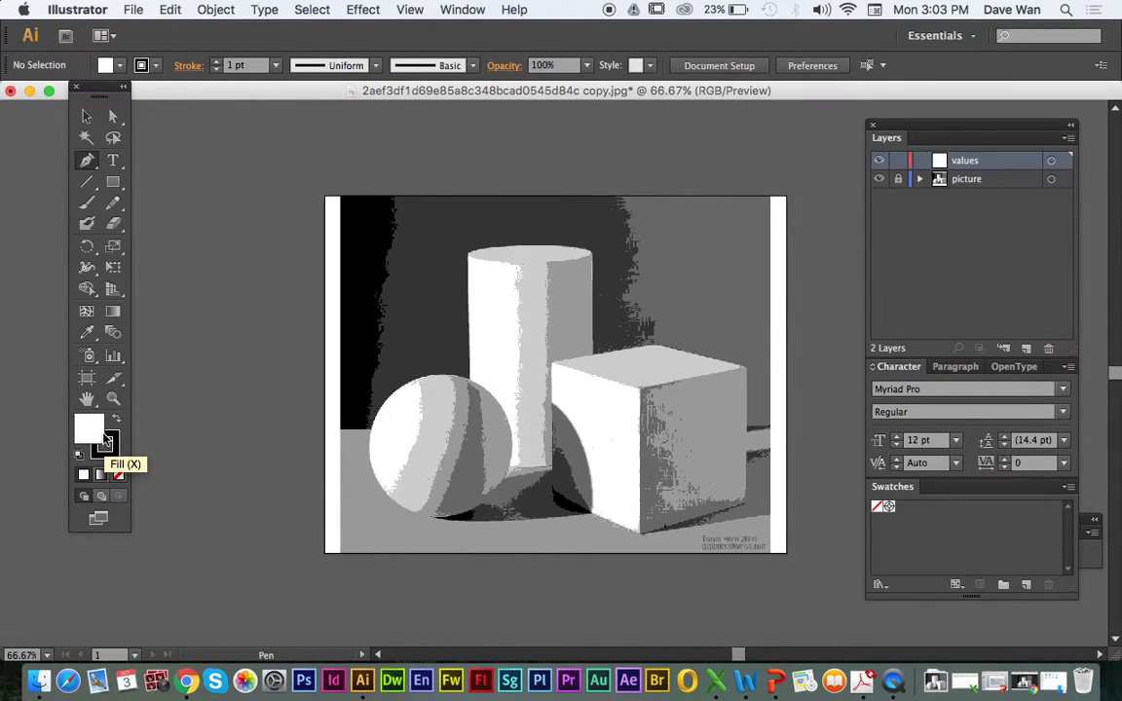
{"action": "left_click", "coordinate": [118, 475]}
{"action": "left_click", "coordinate": [109, 450]}
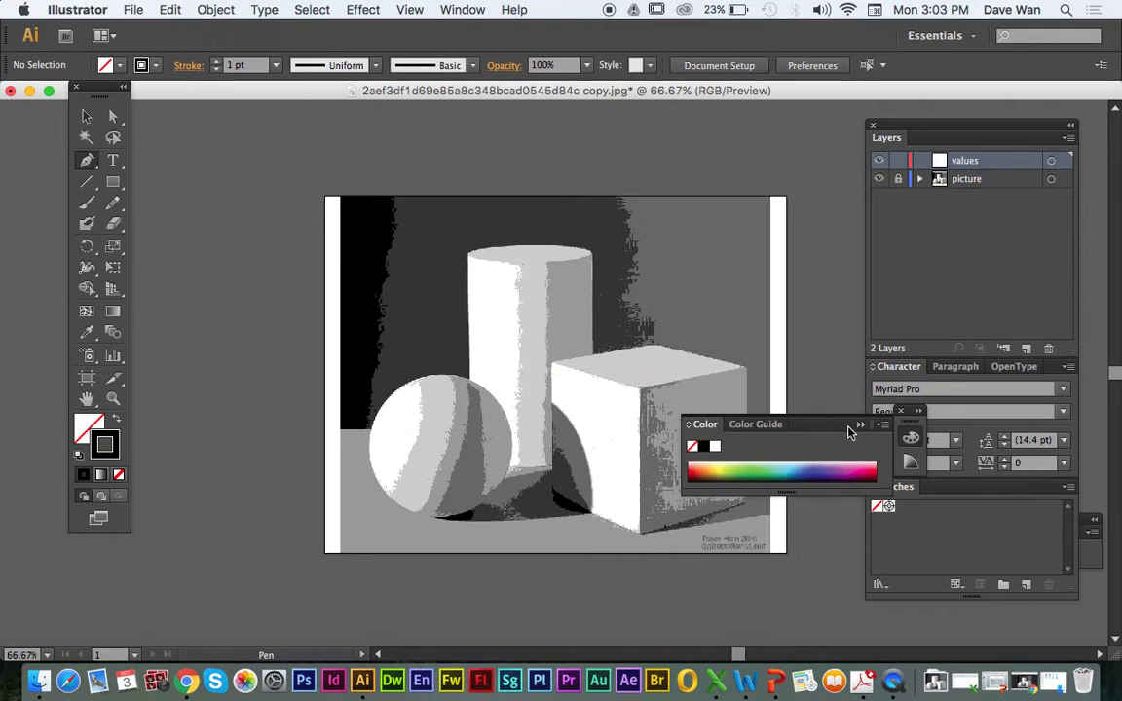
{"action": "left_click_drag", "start_coordinate": [829, 426], "coordinate": [790, 577]}
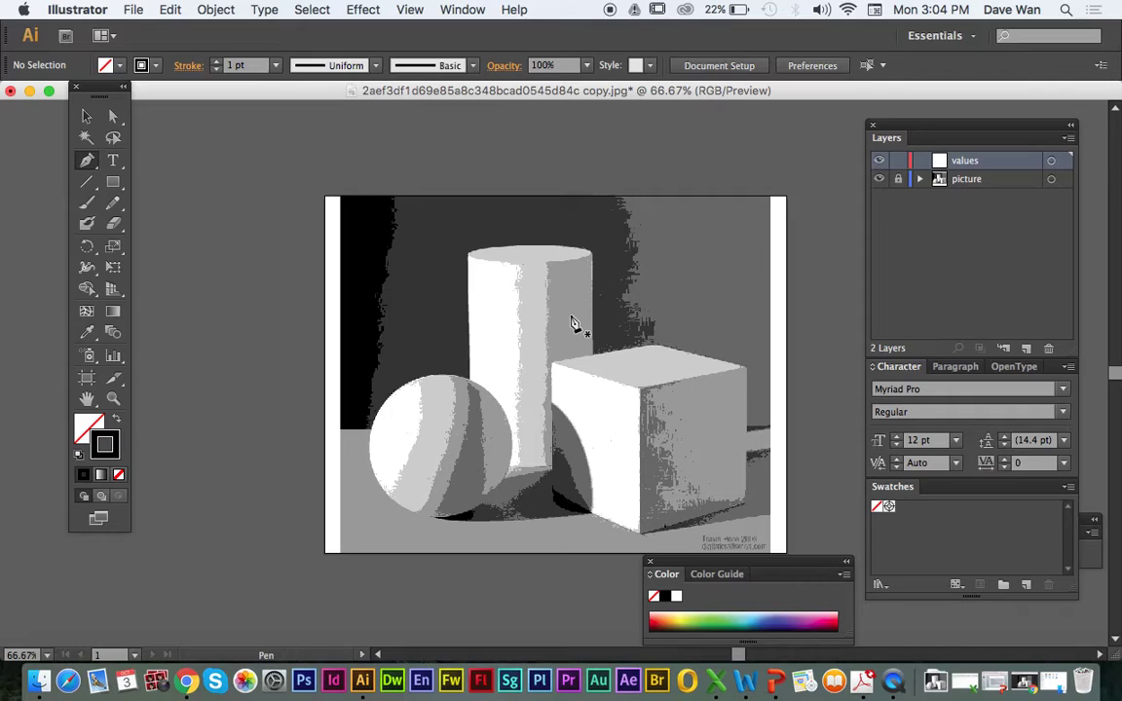
Sample the tones of the cylinder and background with the Eyedropper, ending with the medium grey background as the fill.
{"action": "left_click", "coordinate": [88, 335]}
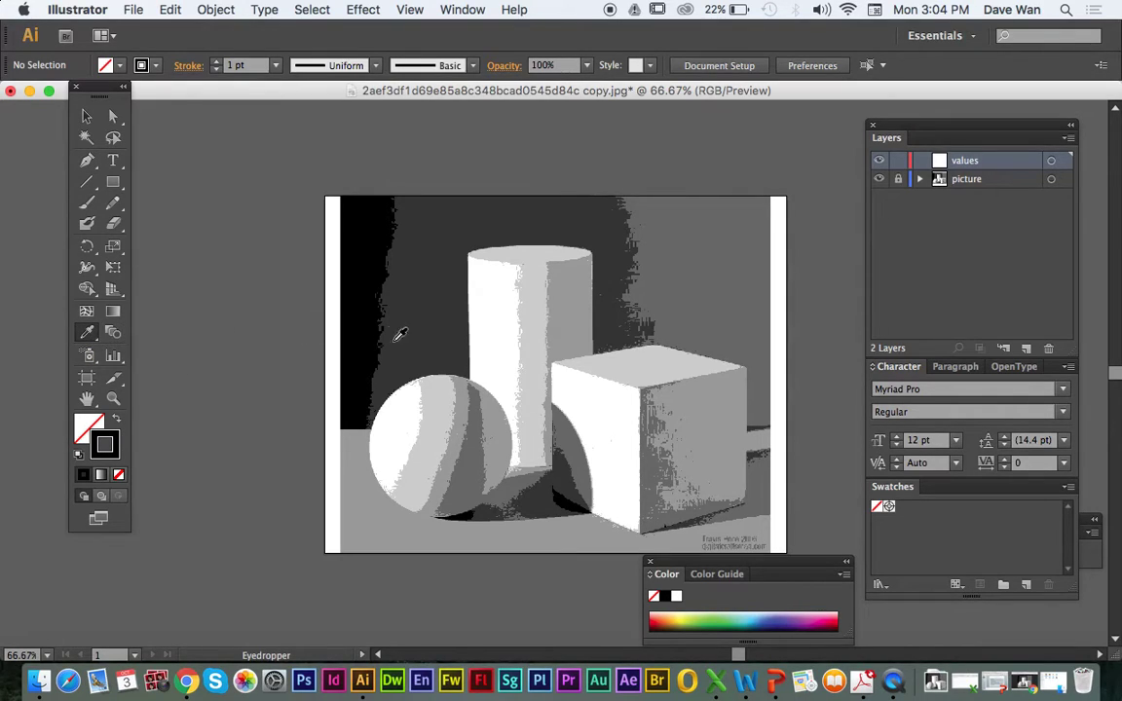
{"action": "left_click", "coordinate": [433, 296]}
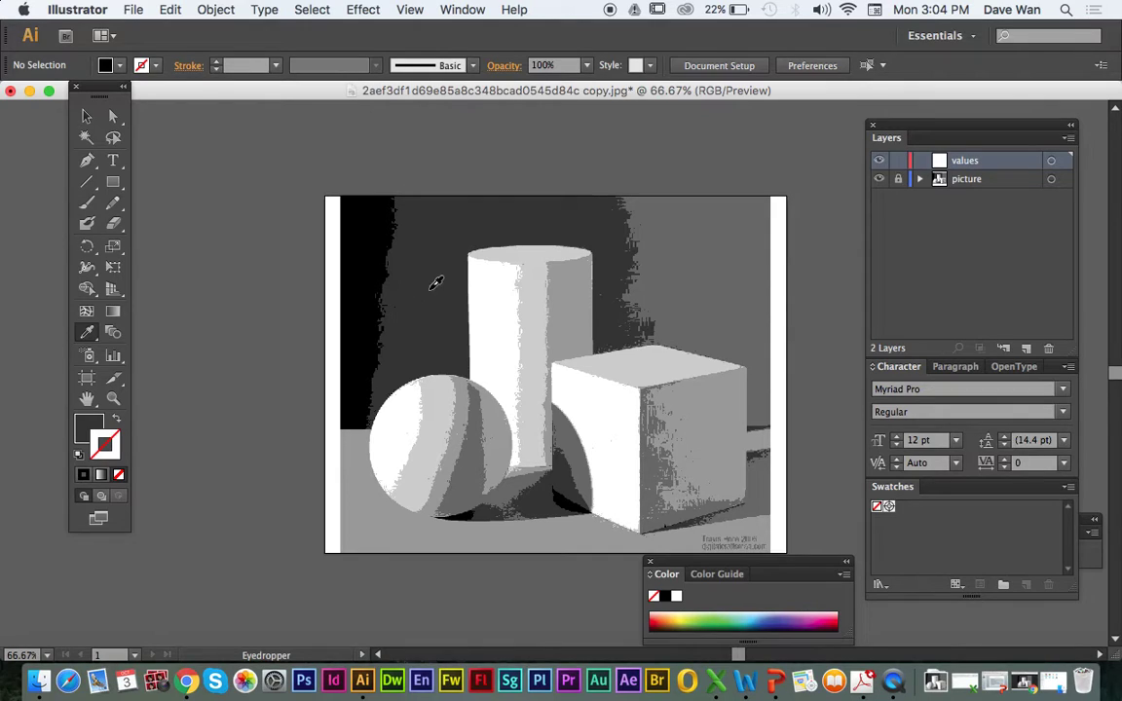
{"action": "left_click", "coordinate": [501, 293]}
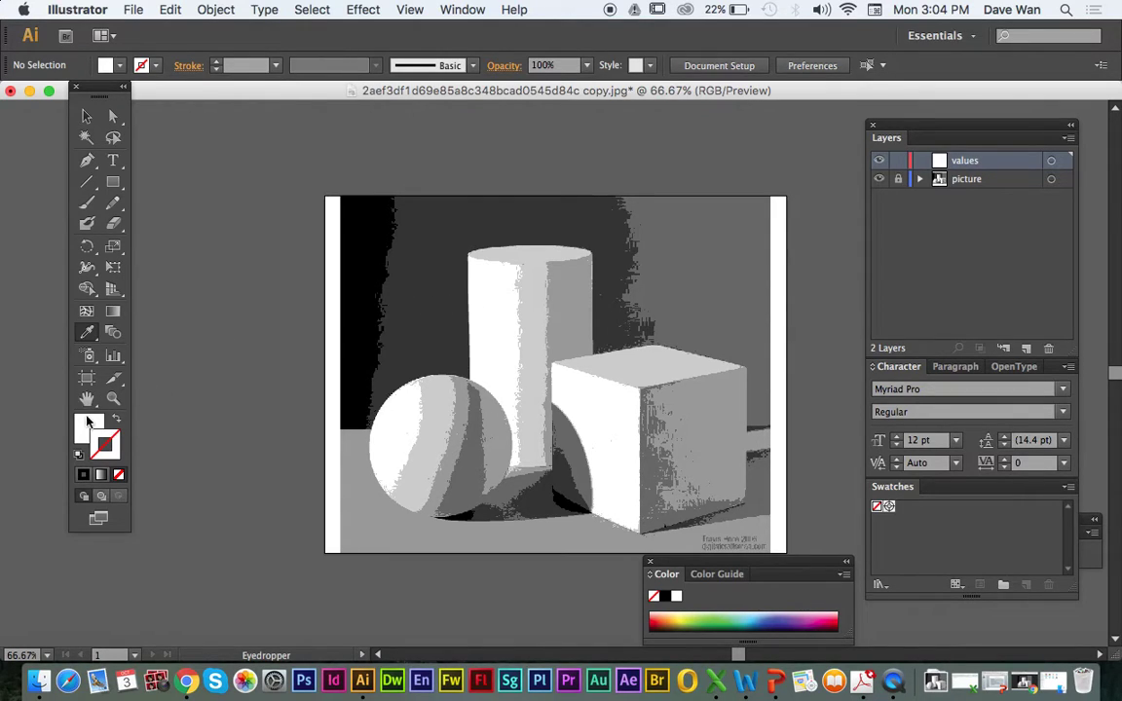
{"action": "left_click", "coordinate": [541, 341]}
{"action": "left_click", "coordinate": [569, 331]}
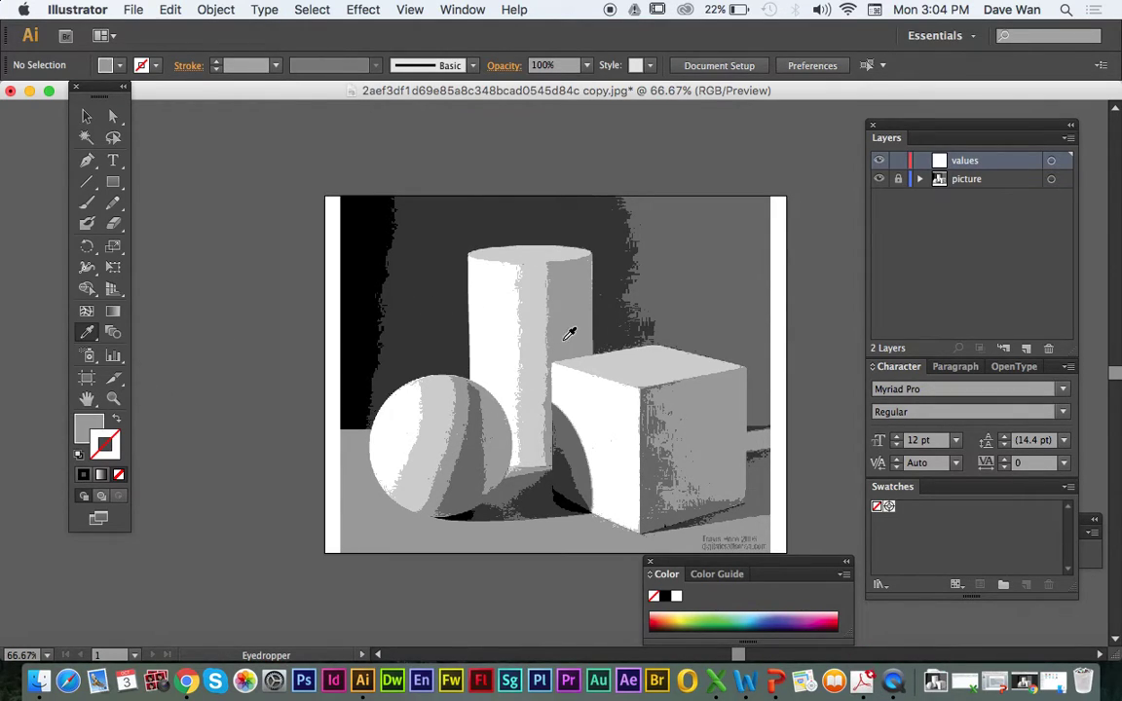
{"action": "left_click", "coordinate": [561, 252]}
{"action": "left_click", "coordinate": [609, 275]}
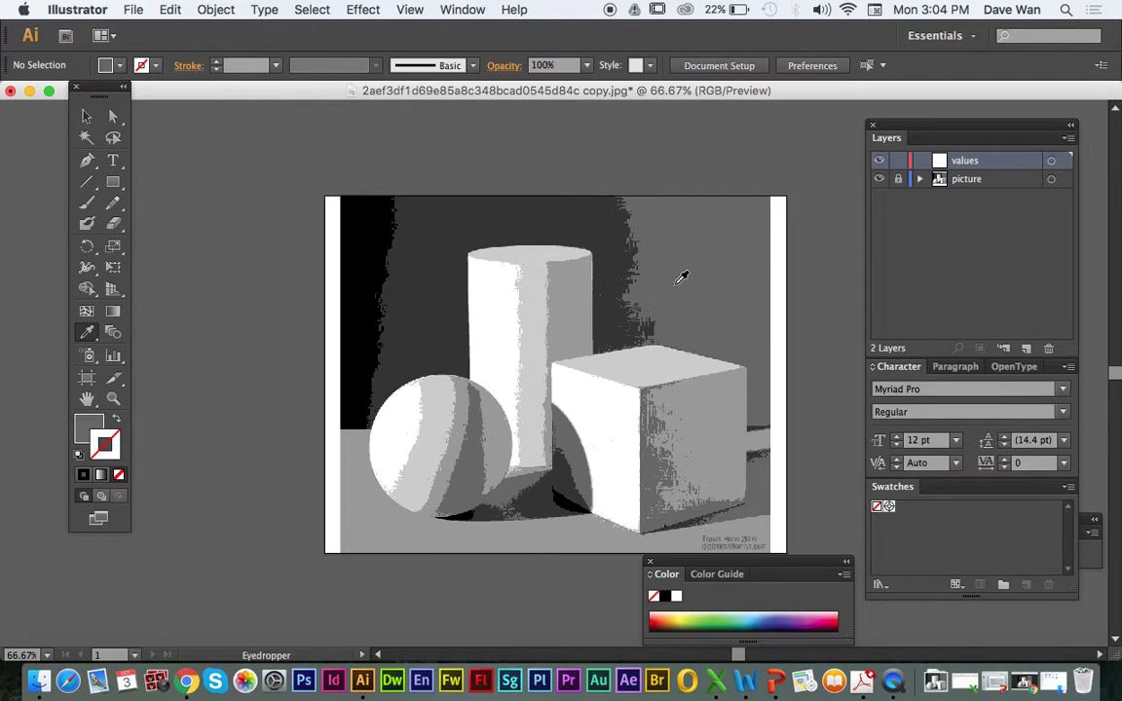
Hide and show the Swatches panel again, and move the Color panel up beside it.
{"action": "left_click", "coordinate": [464, 10]}
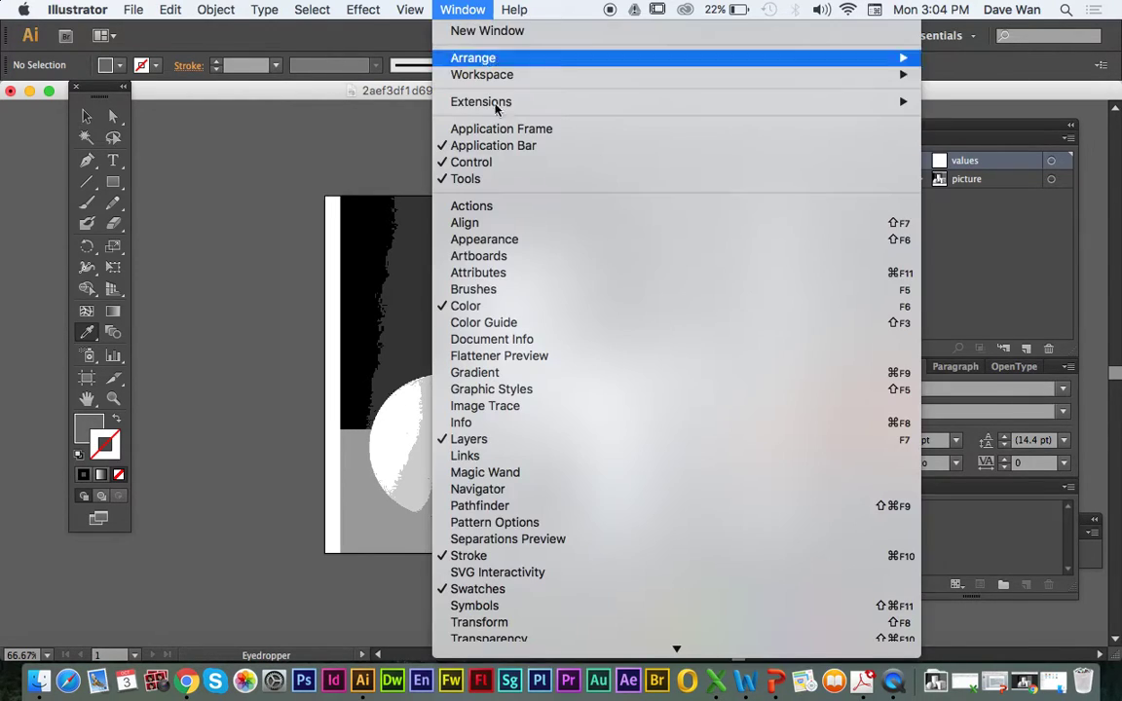
{"action": "left_click", "coordinate": [571, 590]}
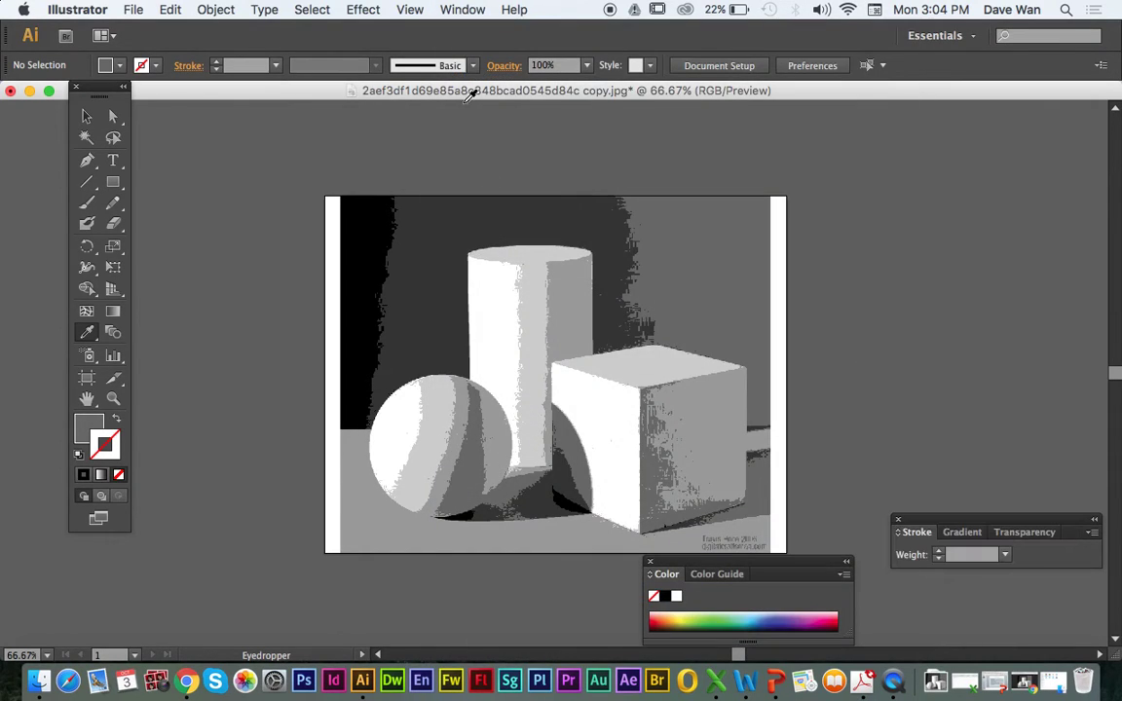
{"action": "left_click", "coordinate": [462, 10]}
{"action": "left_click", "coordinate": [496, 589]}
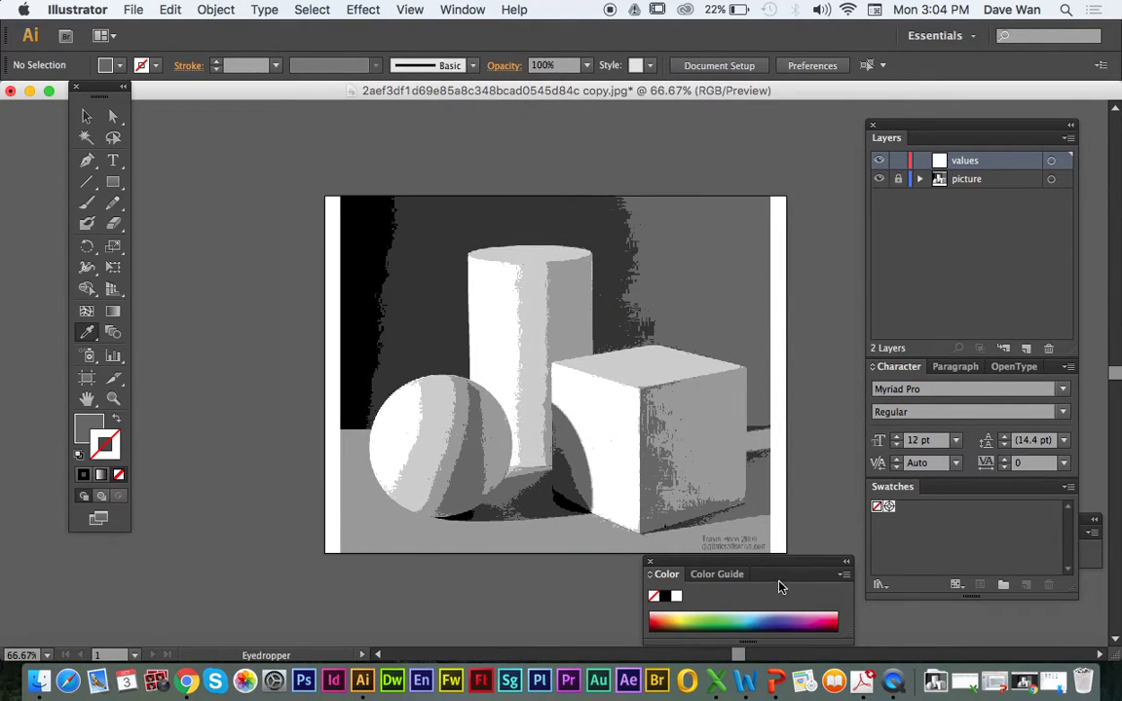
{"action": "left_click_drag", "start_coordinate": [785, 571], "coordinate": [886, 438]}
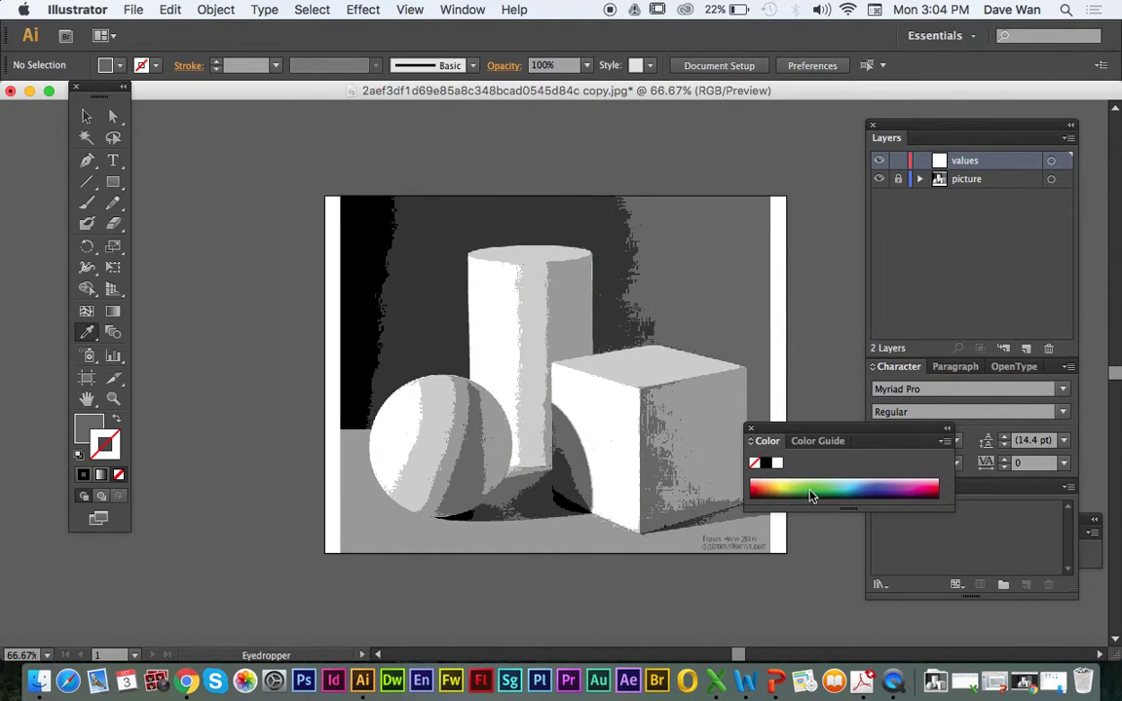
Bring the Stroke panel group in front of the Swatches panel and move the Color panel off the artwork onto it.
{"action": "left_click", "coordinate": [945, 442]}
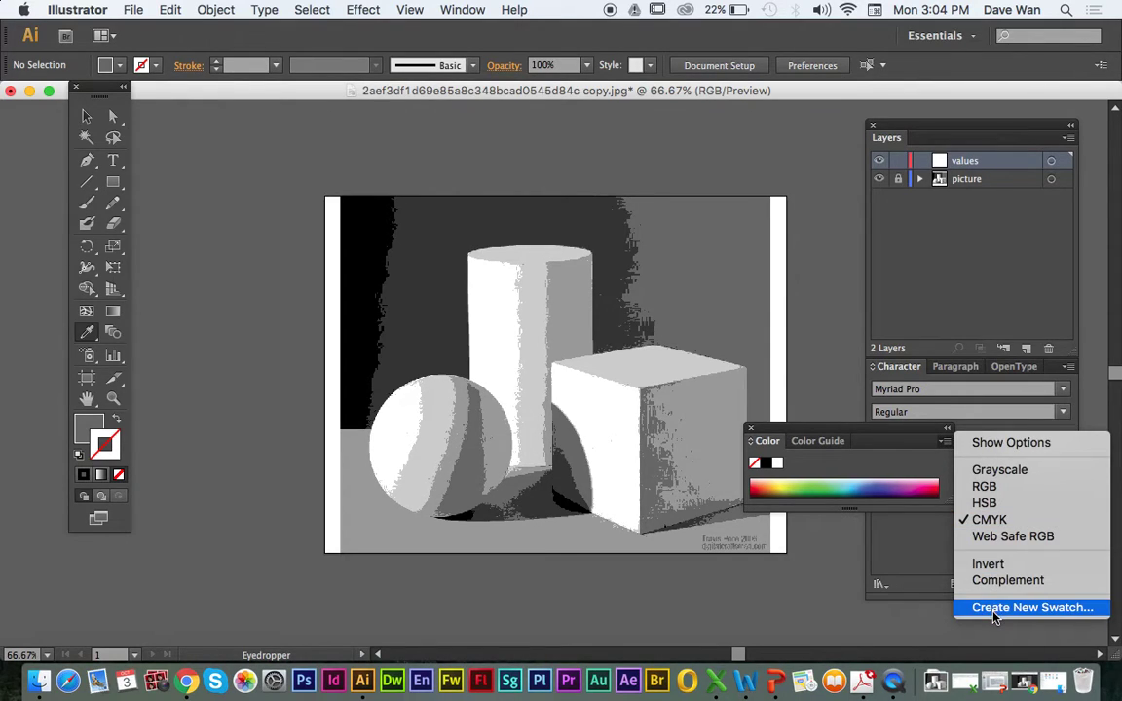
{"action": "left_click", "coordinate": [869, 465]}
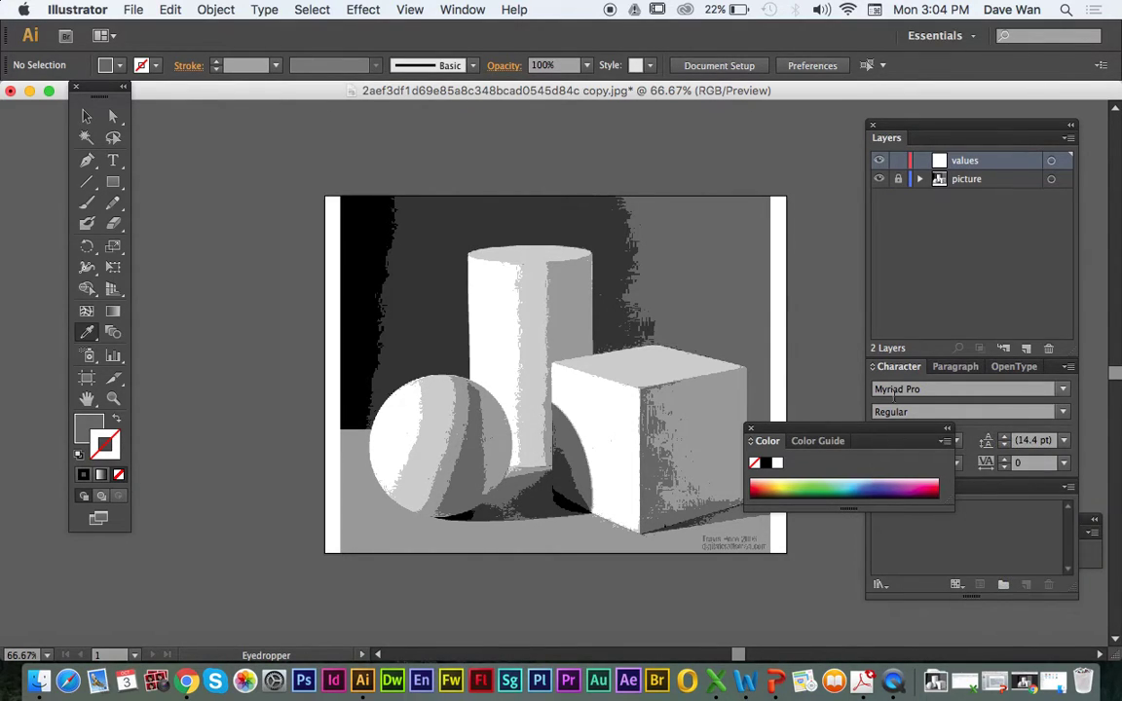
{"action": "left_click_drag", "start_coordinate": [886, 441], "coordinate": [757, 447]}
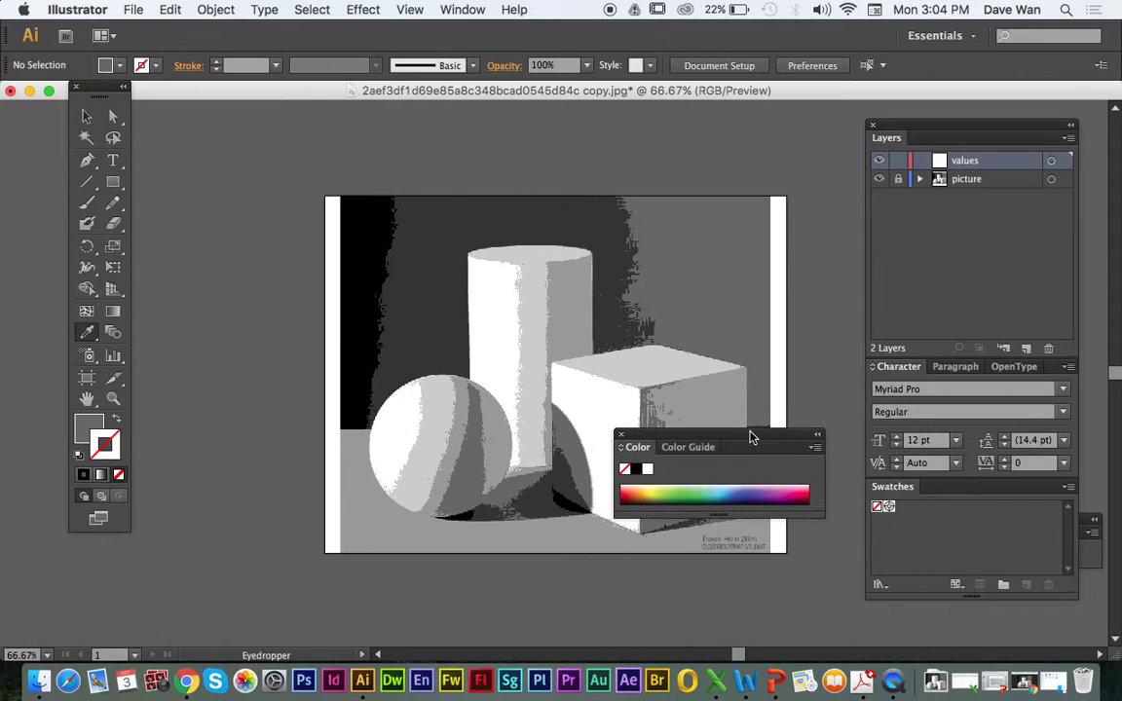
{"action": "left_click", "coordinate": [1093, 531]}
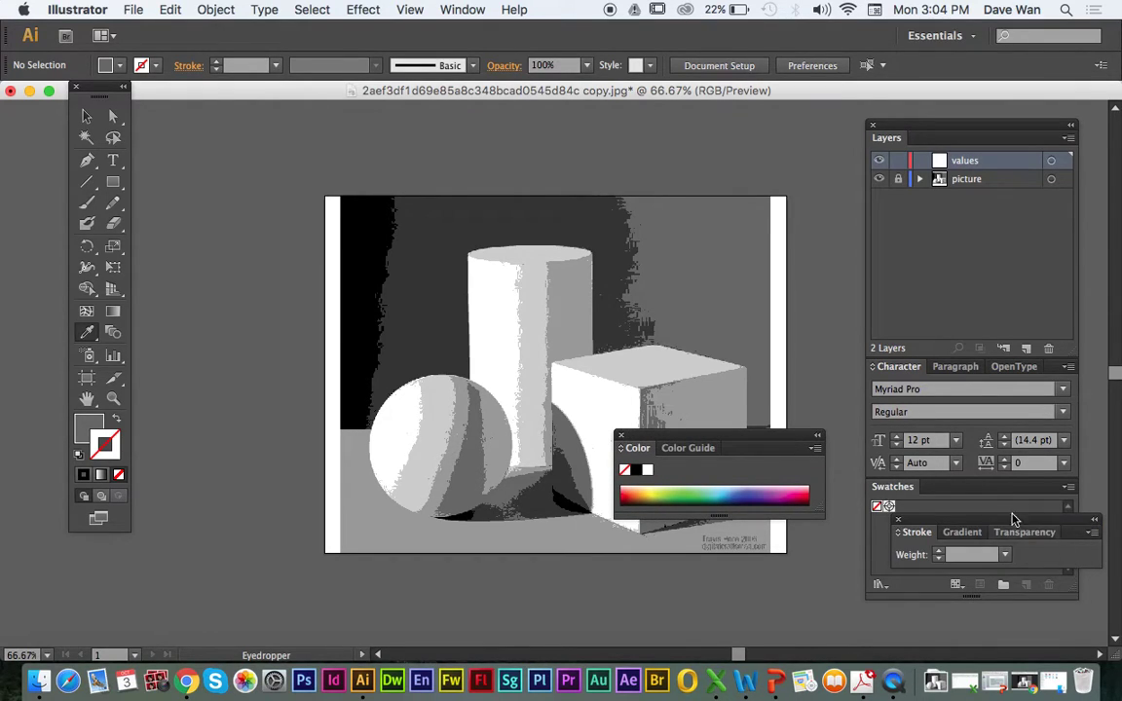
{"action": "left_click_drag", "start_coordinate": [689, 443], "coordinate": [985, 528]}
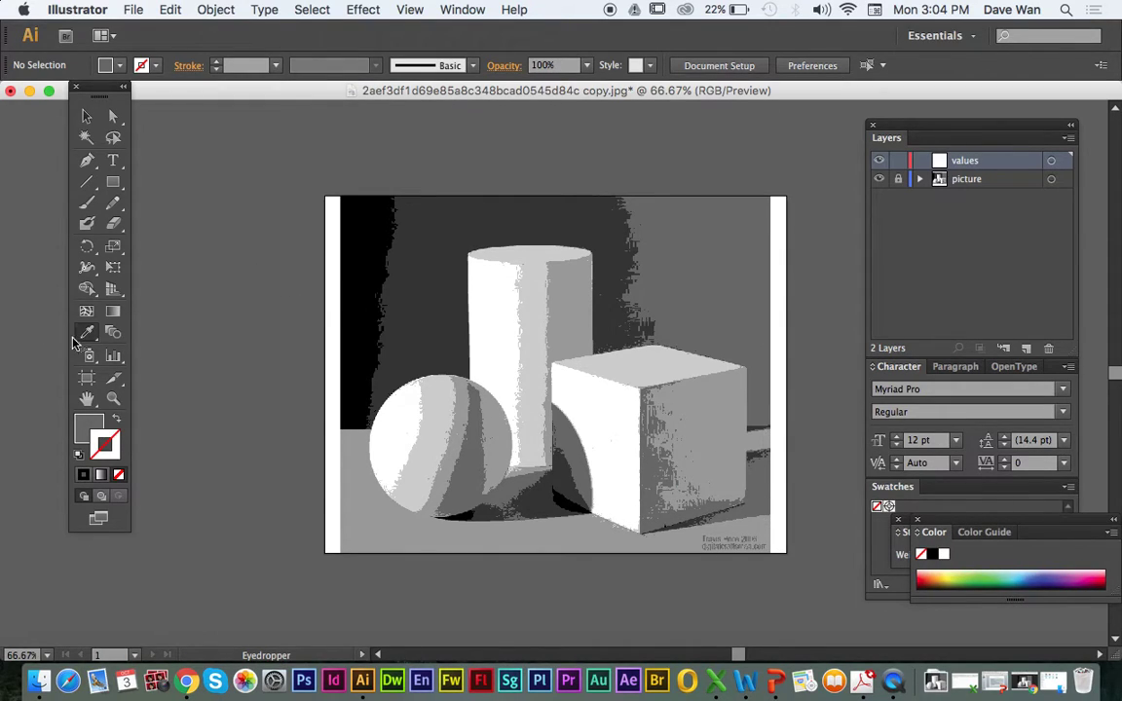
Sample the black background strip with the Eyedropper and set the Pen tool to a black stroke with no fill.
{"action": "left_click", "coordinate": [375, 283]}
{"action": "left_click", "coordinate": [87, 162]}
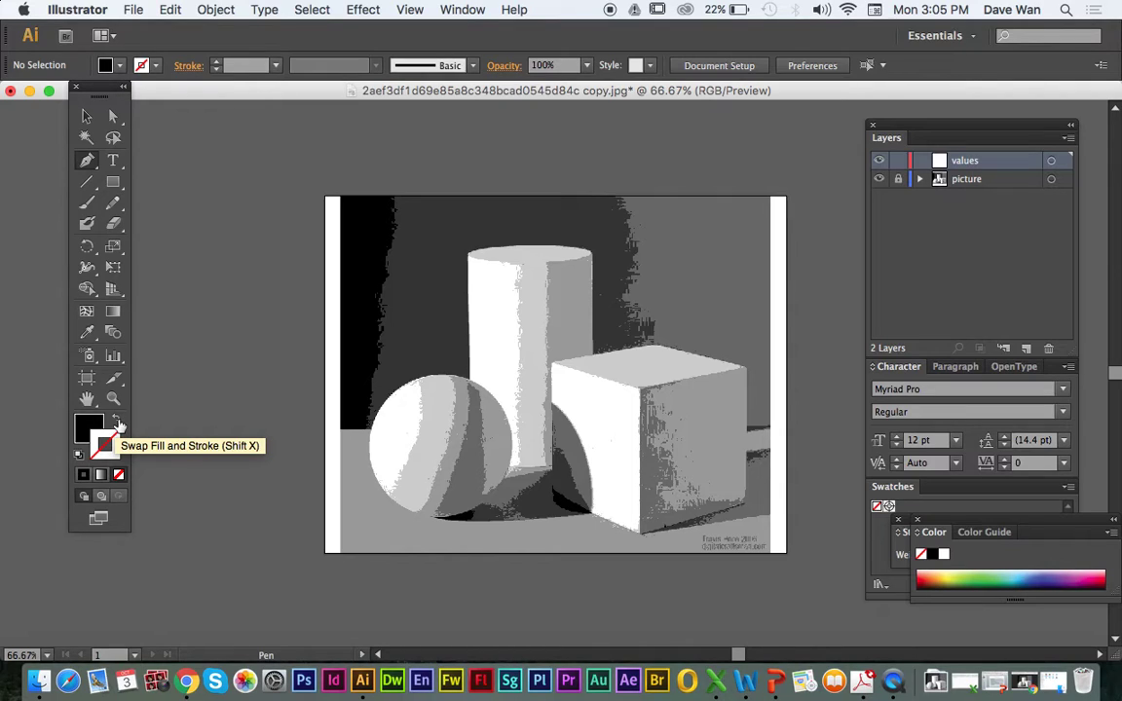
{"action": "left_click", "coordinate": [116, 424]}
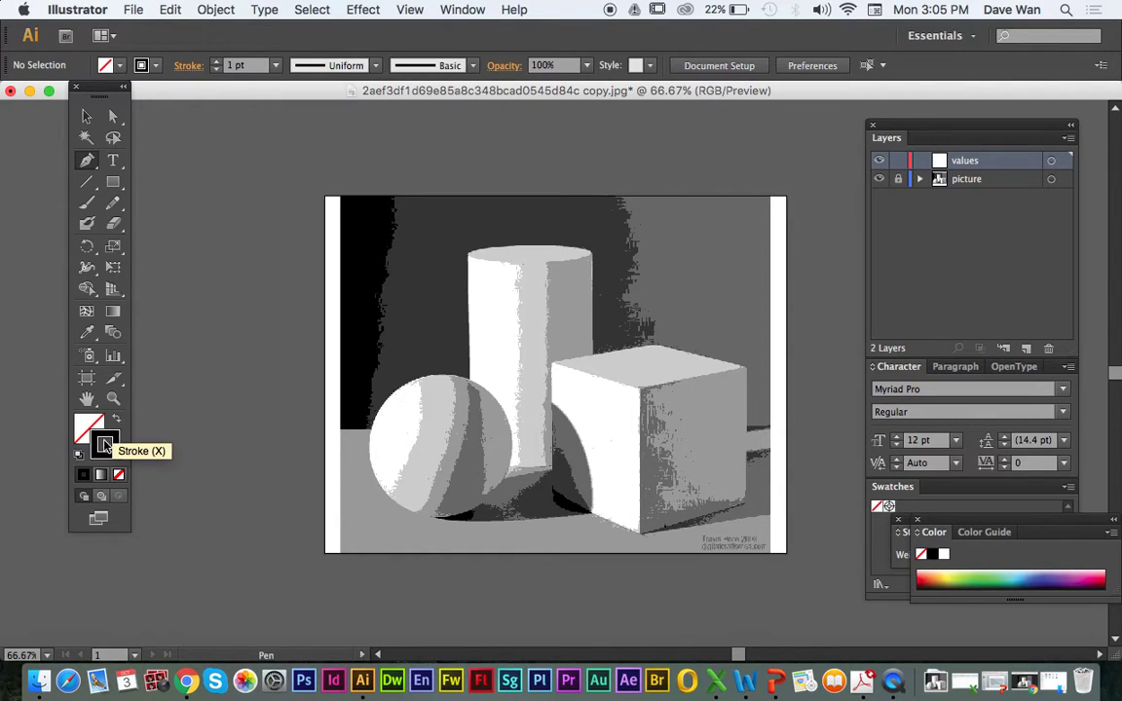
Trace the black strip on the left of the background as a closed Pen path, from its base up to the image's top edge.
{"action": "left_click_drag", "start_coordinate": [341, 431], "coordinate": [370, 439]}
{"action": "left_click", "coordinate": [368, 431]}
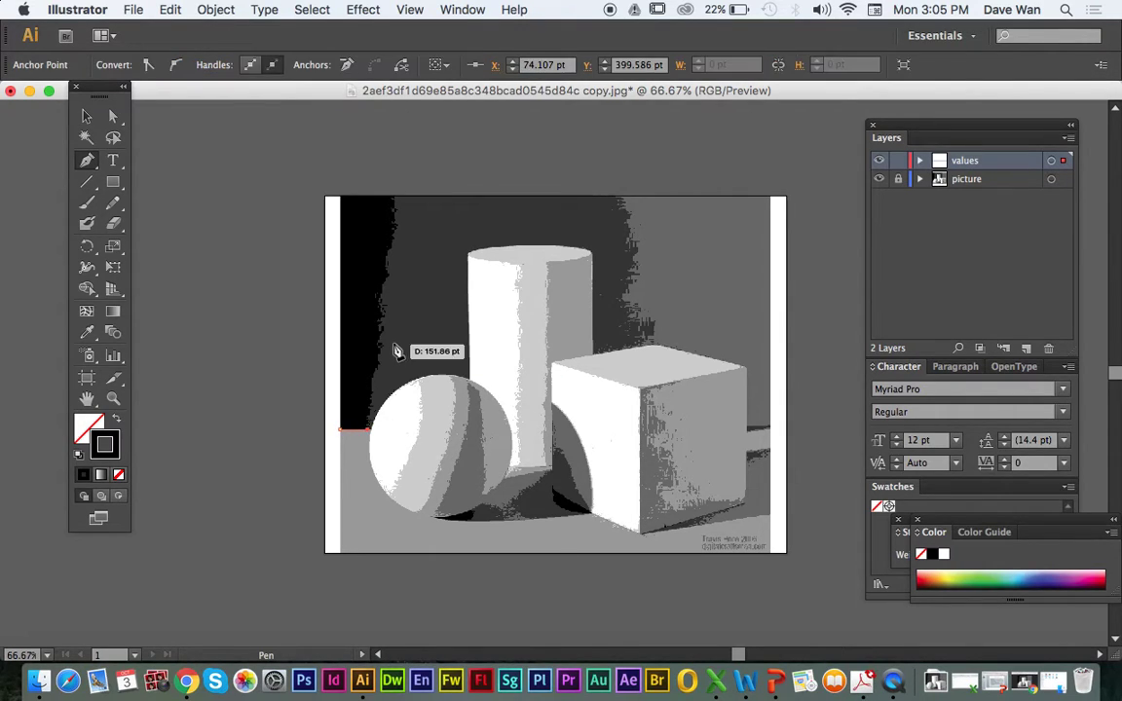
{"action": "left_click", "coordinate": [383, 303]}
{"action": "left_click_drag", "start_coordinate": [395, 201], "coordinate": [395, 205]}
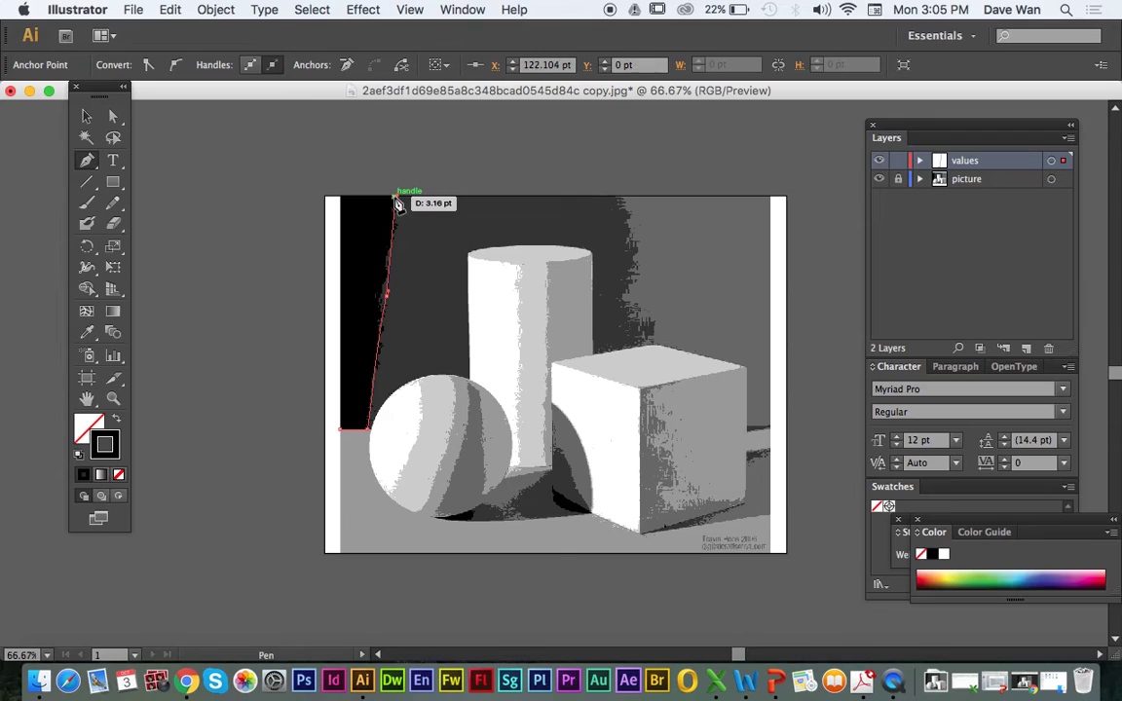
{"action": "left_click", "coordinate": [343, 200]}
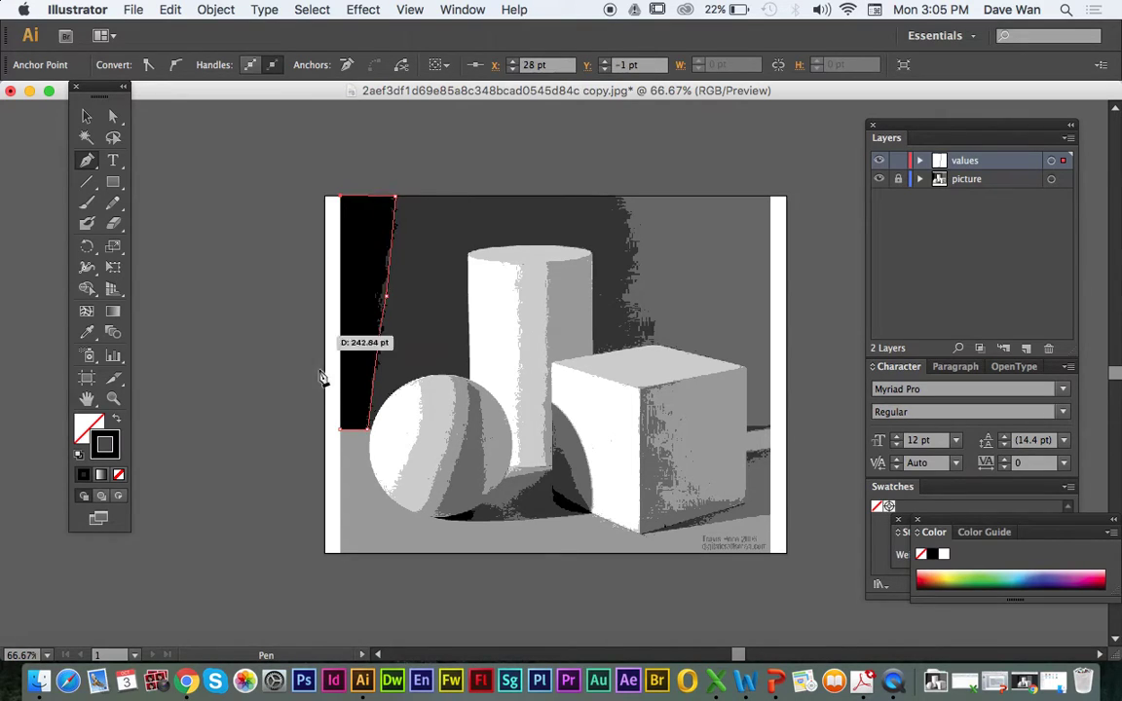
{"action": "left_click", "coordinate": [342, 434]}
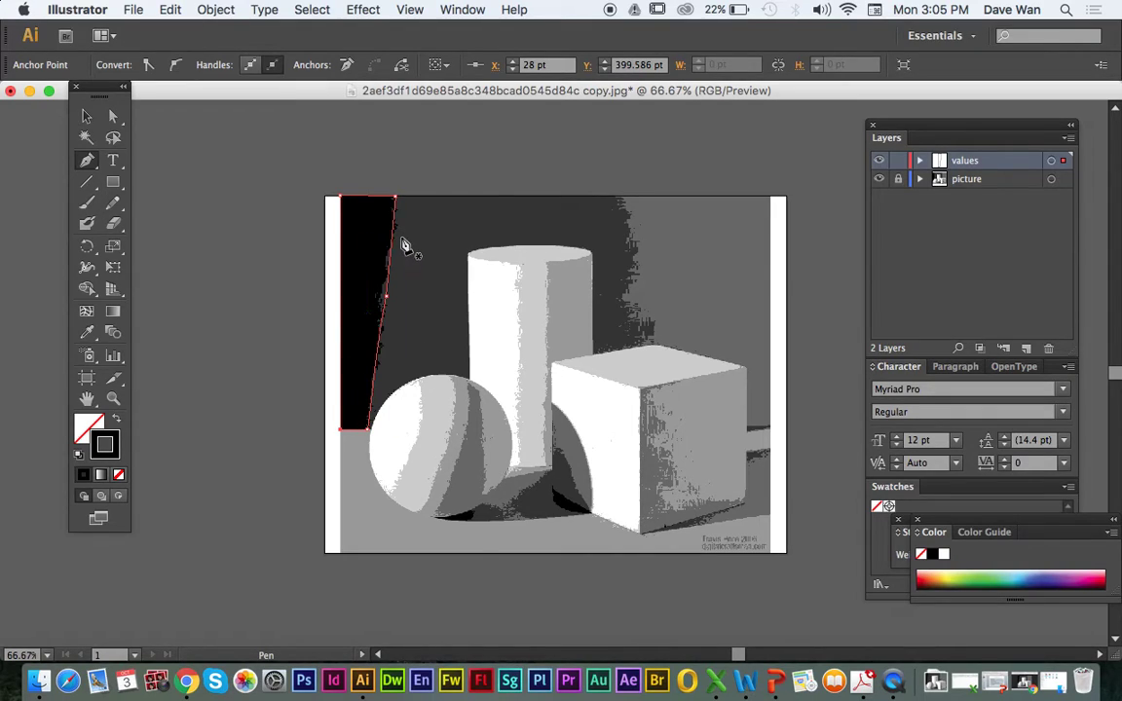
Swap the traced strip's colours so it has a black fill and no stroke, and deselect it.
{"action": "left_click", "coordinate": [116, 419]}
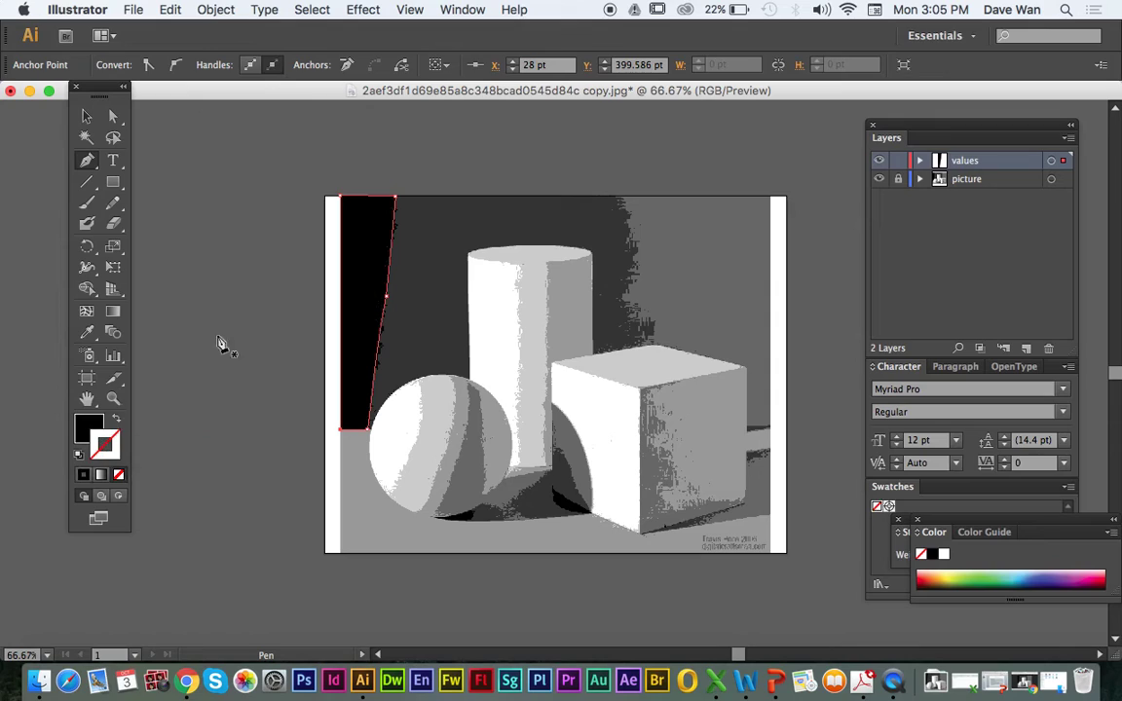
{"action": "left_click", "coordinate": [87, 117]}
{"action": "left_click", "coordinate": [319, 263]}
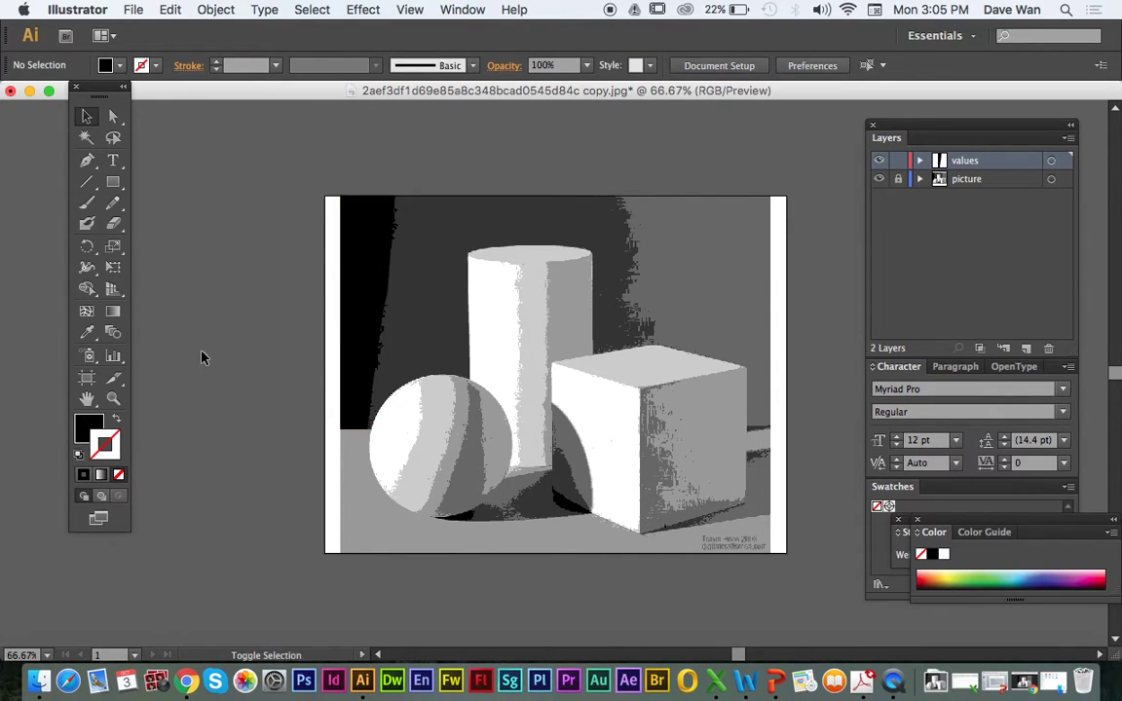
{"action": "left_click", "coordinate": [368, 320]}
{"action": "left_click", "coordinate": [210, 258]}
Sample the dark grey background between the black strip and the cylinder as the fill colour.
{"action": "left_click", "coordinate": [86, 161]}
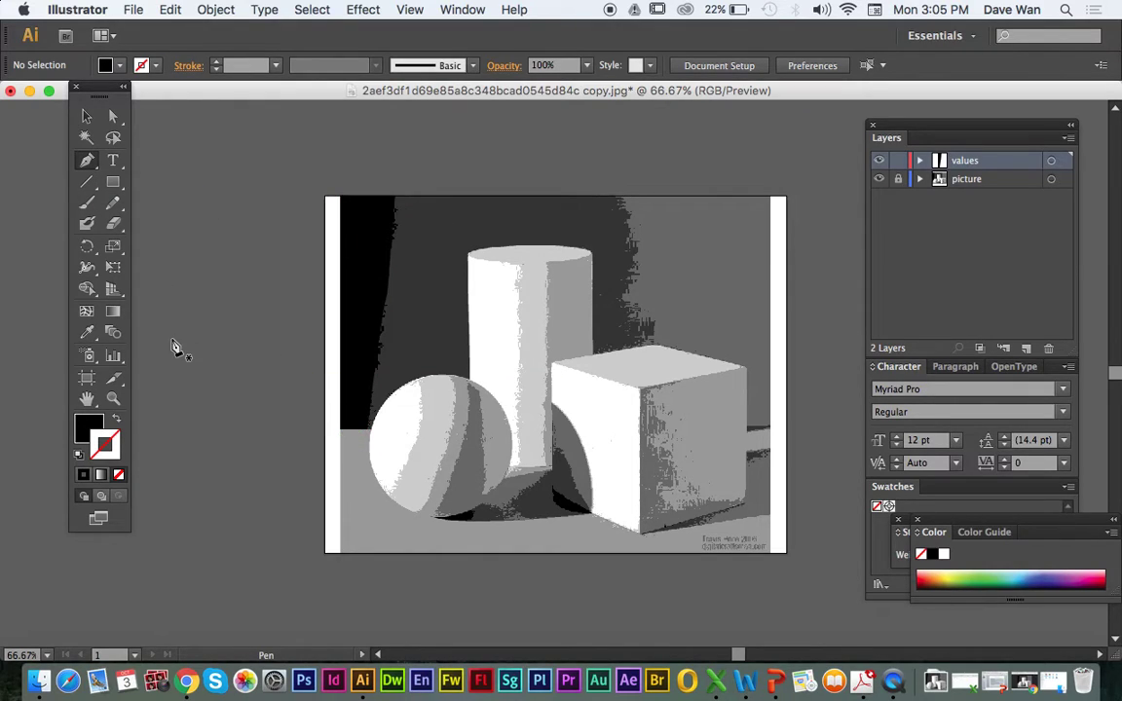
{"action": "left_click", "coordinate": [89, 337]}
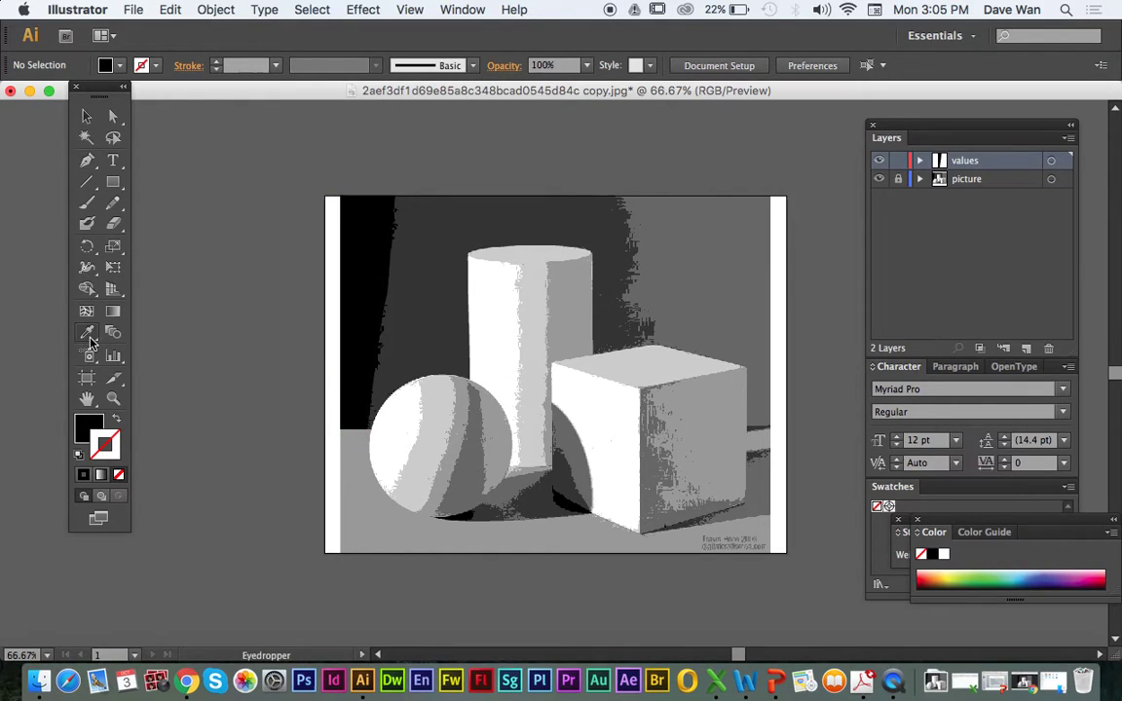
{"action": "left_click", "coordinate": [454, 310]}
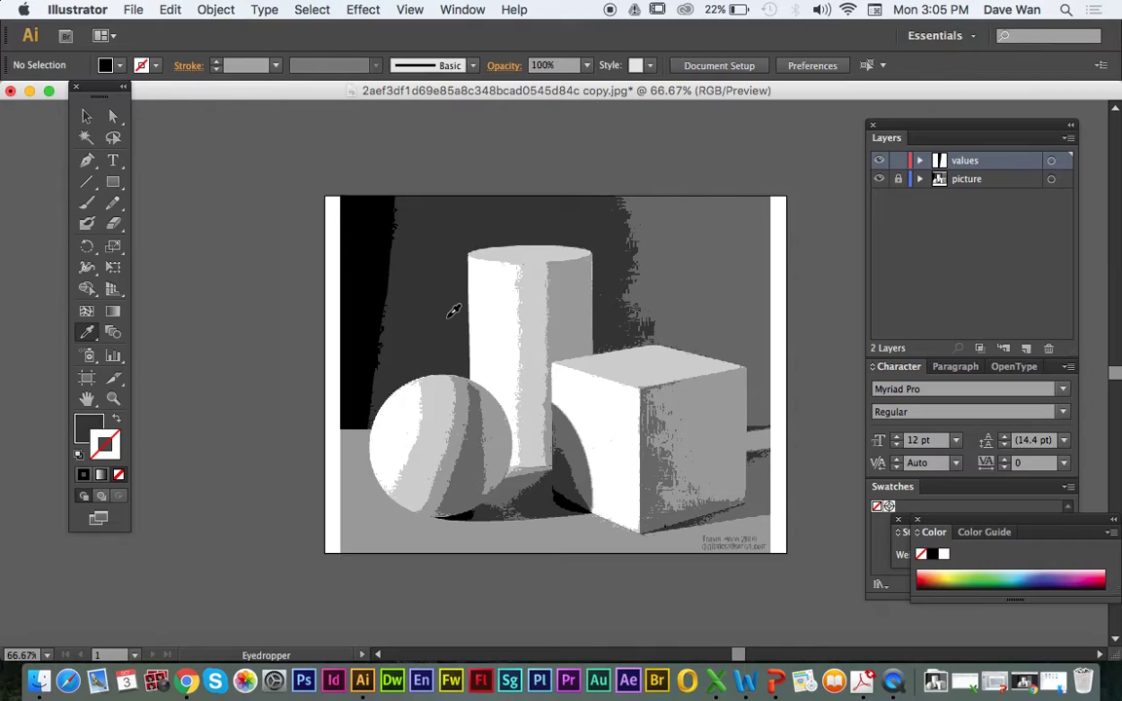
Start a Pen path around the dark grey background, up the black strip's edge, along the image top and down the curved right boundary.
{"action": "left_click", "coordinate": [86, 162]}
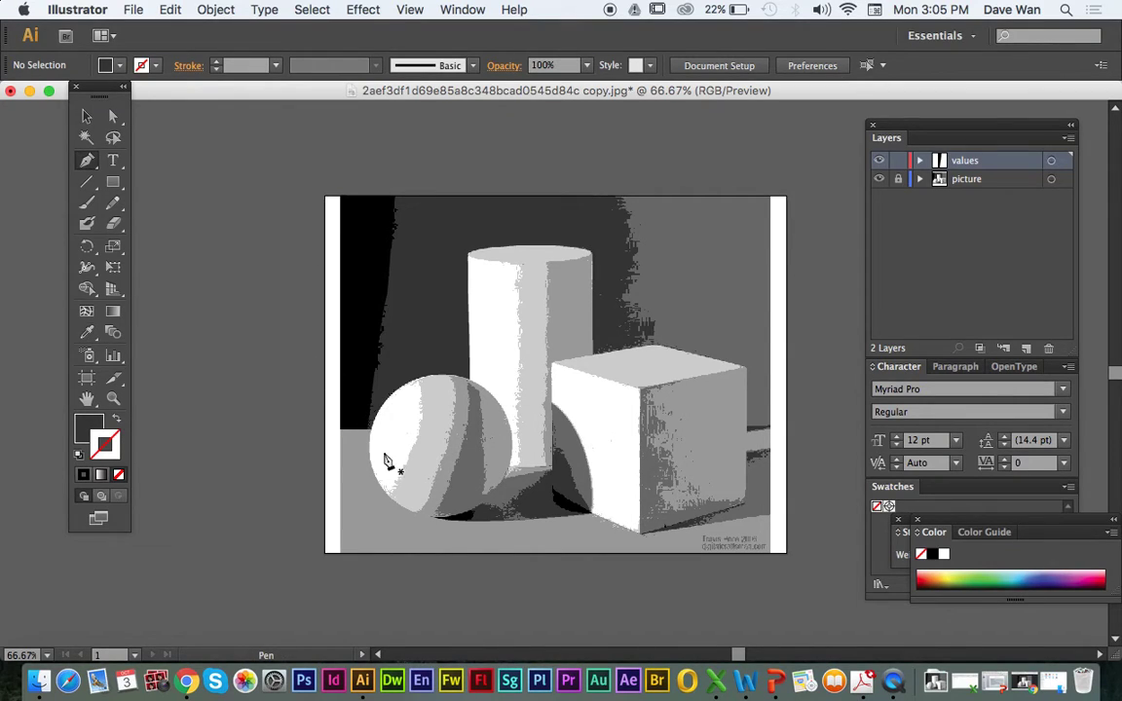
{"action": "left_click", "coordinate": [369, 430]}
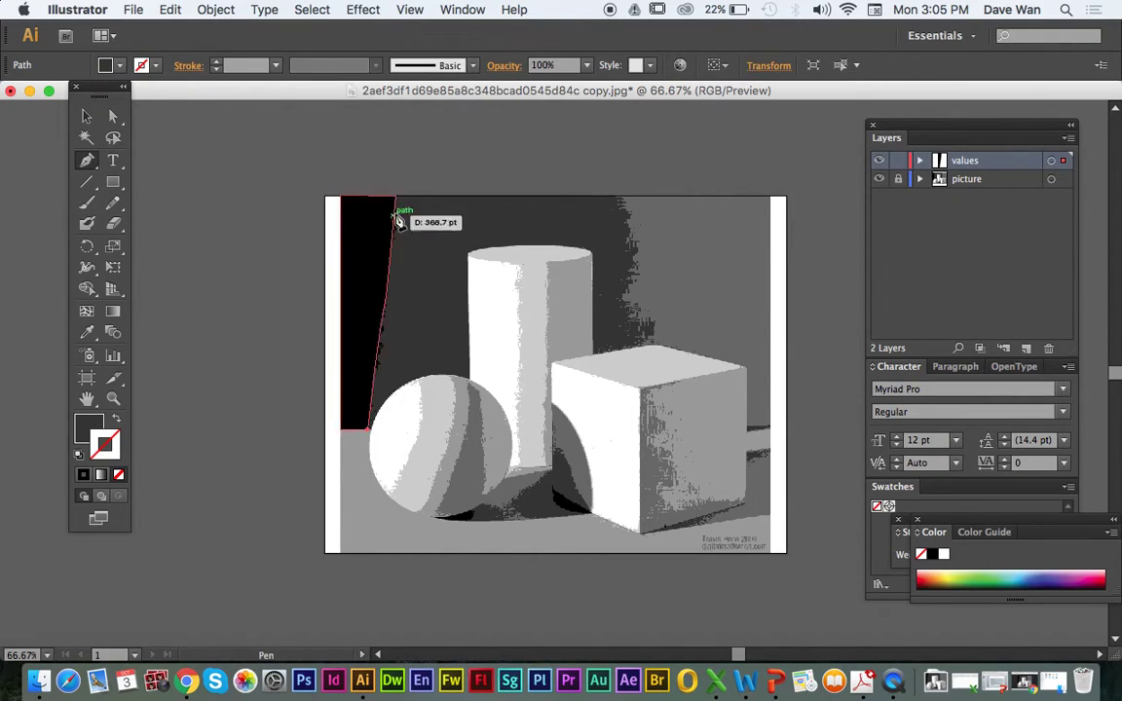
{"action": "mouse_move", "coordinate": [398, 205]}
{"action": "left_mouse_down"}
{"action": "mouse_move", "coordinate": [408, 188]}
{"action": "mouse_move", "coordinate": [395, 185]}
{"action": "left_mouse_up"}
{"action": "left_click", "coordinate": [396, 195]}
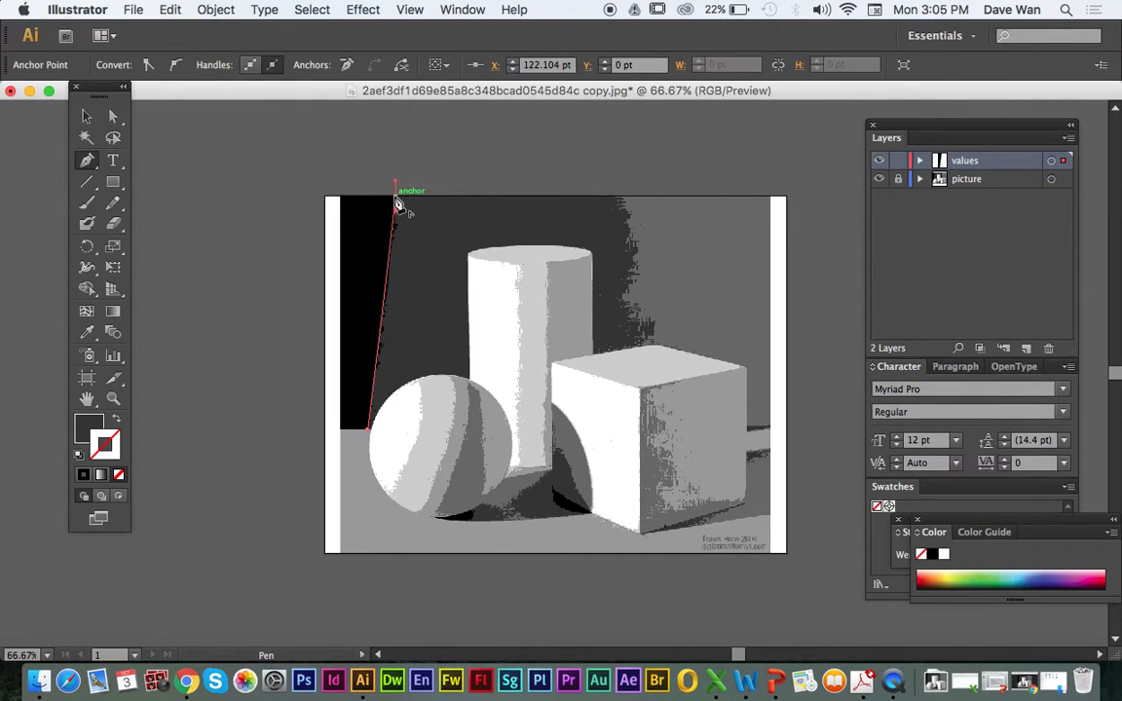
{"action": "left_click", "coordinate": [625, 196]}
{"action": "left_click", "coordinate": [633, 234]}
{"action": "left_click", "coordinate": [642, 267]}
{"action": "left_click", "coordinate": [626, 292]}
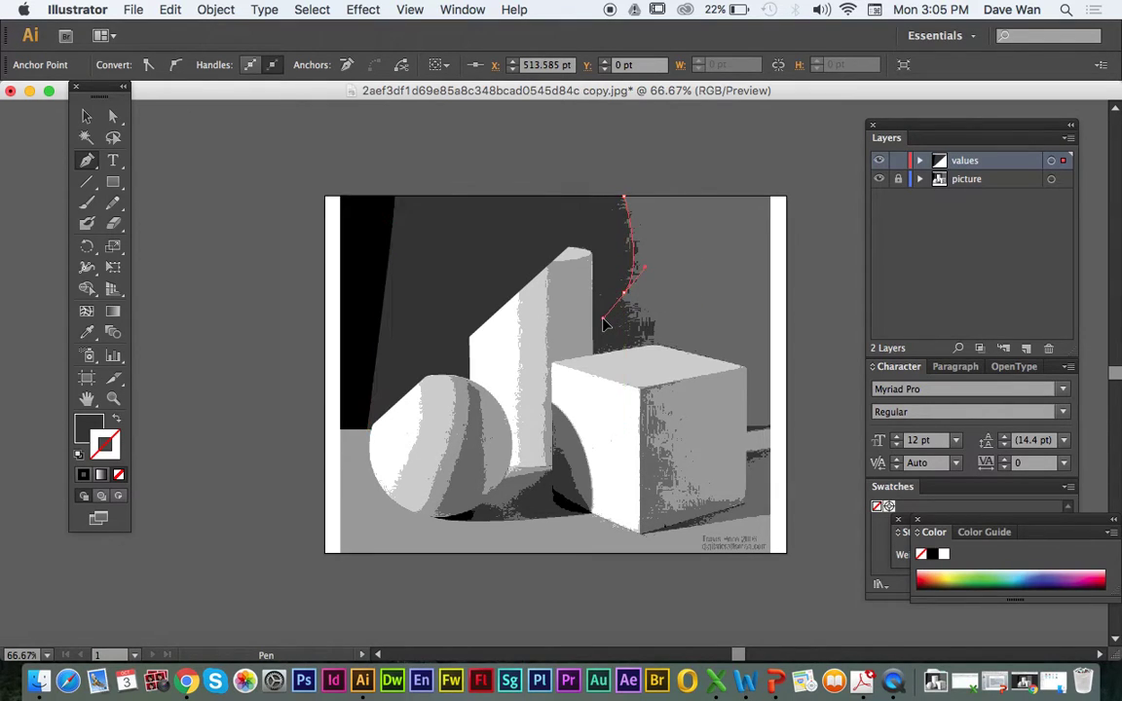
{"action": "left_click", "coordinate": [603, 319]}
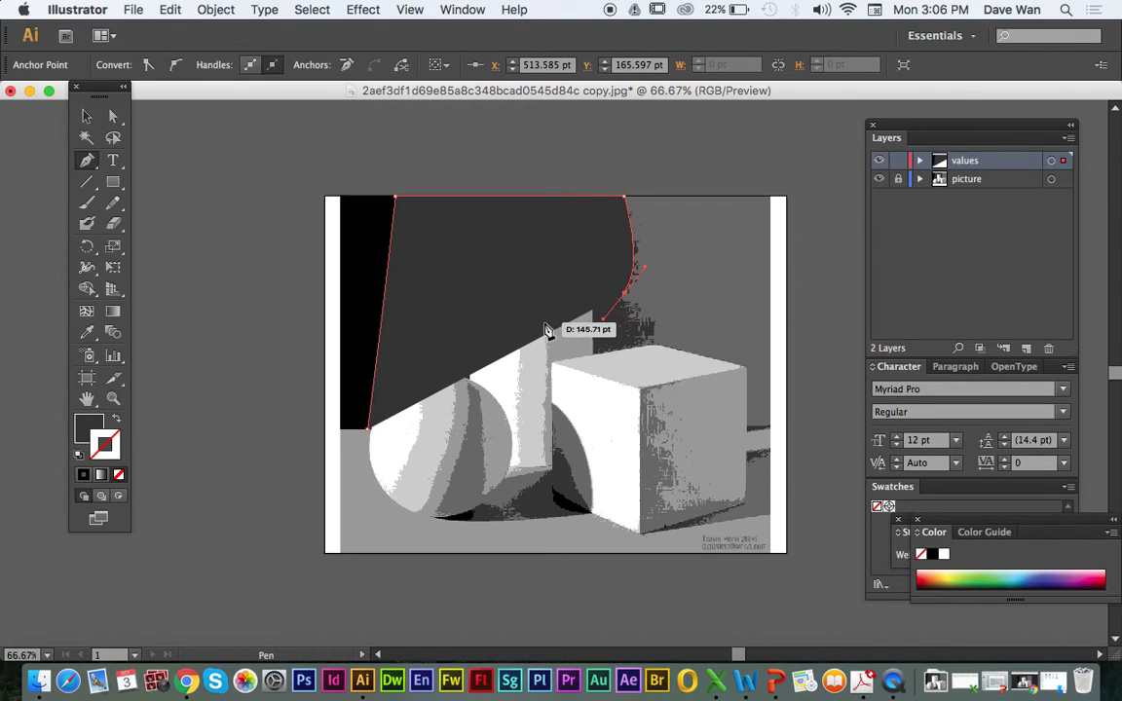
Swap the path to stroke only and continue it down to the cube, along its back edge and up the cylinder's right side.
{"action": "left_click", "coordinate": [116, 423]}
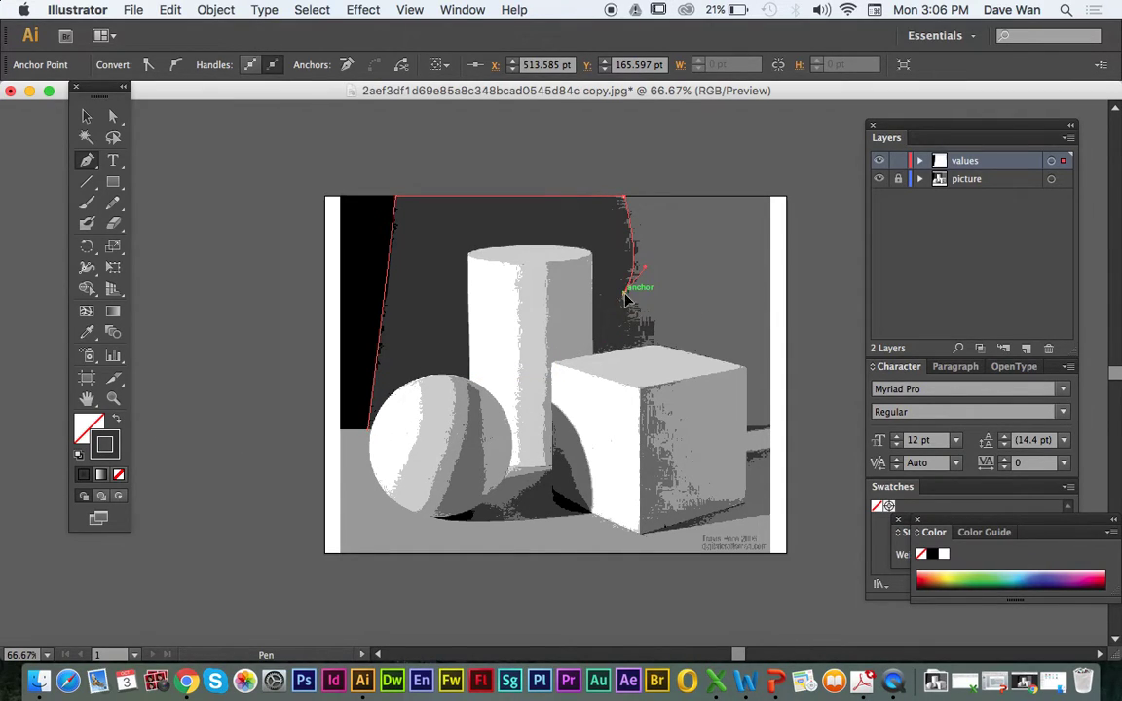
{"action": "left_click", "coordinate": [650, 348]}
{"action": "left_click_drag", "start_coordinate": [651, 366], "coordinate": [647, 359]}
{"action": "left_click", "coordinate": [594, 354]}
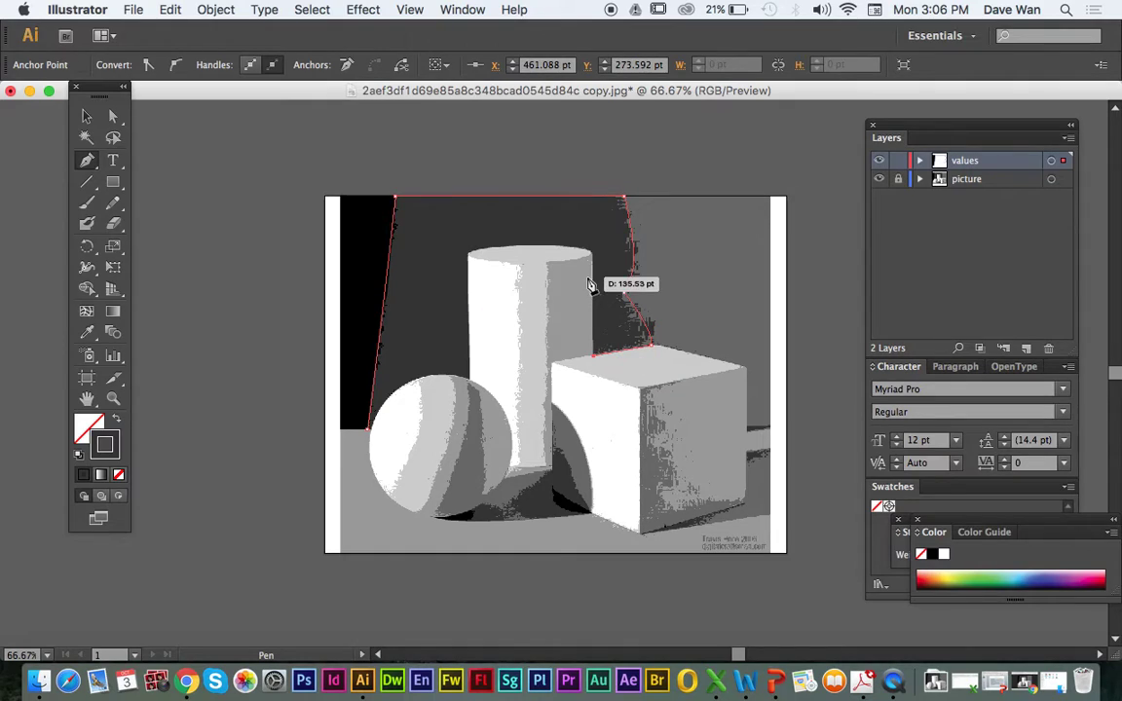
{"action": "left_click", "coordinate": [591, 255]}
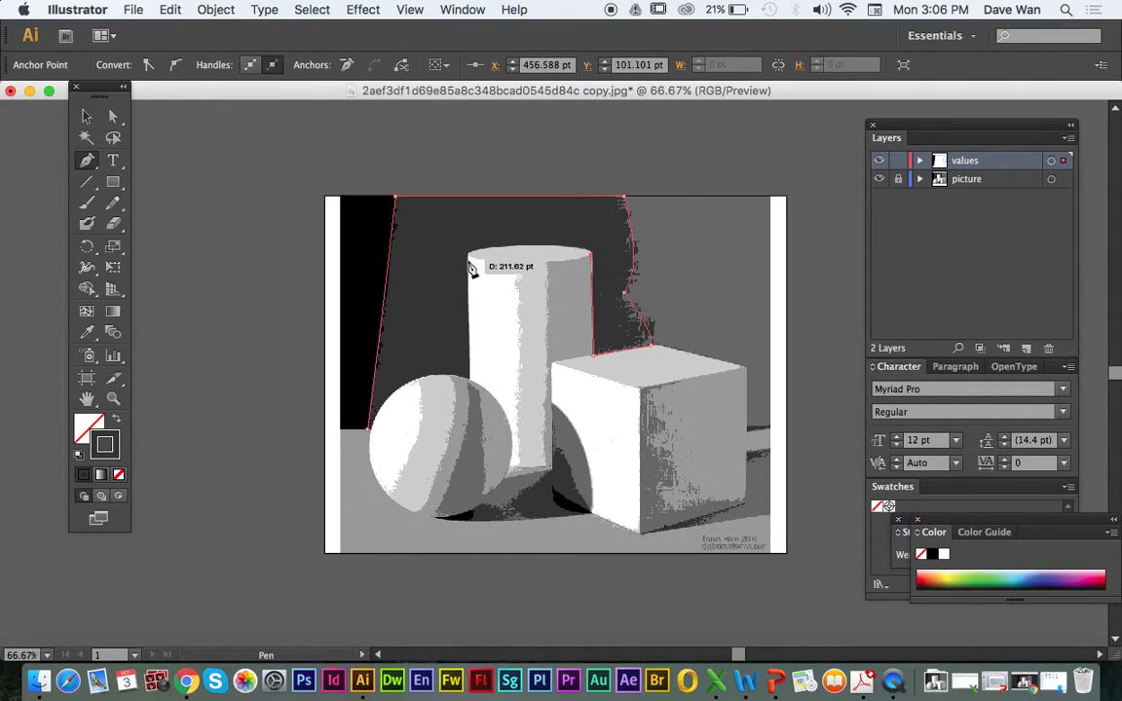
Trace over the cylinder's curved top, down its left side and around the sphere's upper left, closing the dark grey background path.
{"action": "left_click_drag", "start_coordinate": [470, 254], "coordinate": [376, 265]}
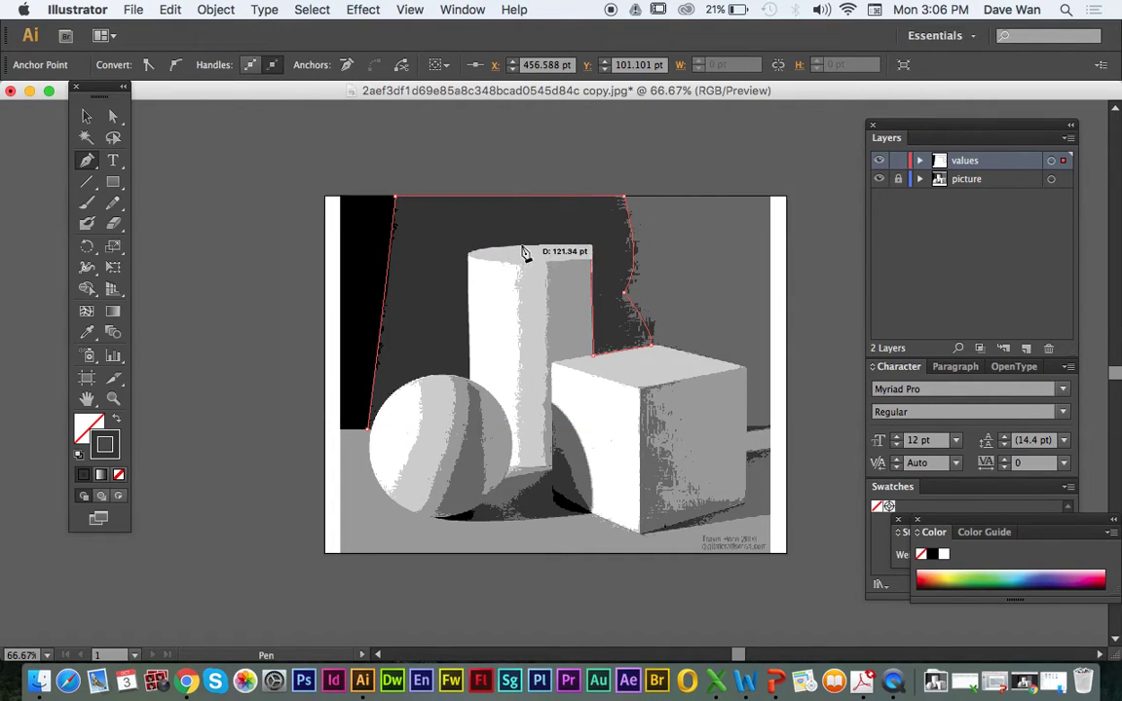
{"action": "mouse_move", "coordinate": [474, 252]}
{"action": "left_mouse_down"}
{"action": "mouse_move", "coordinate": [459, 245]}
{"action": "mouse_move", "coordinate": [471, 258]}
{"action": "left_mouse_up"}
{"action": "key", "text": "cmd+z"}
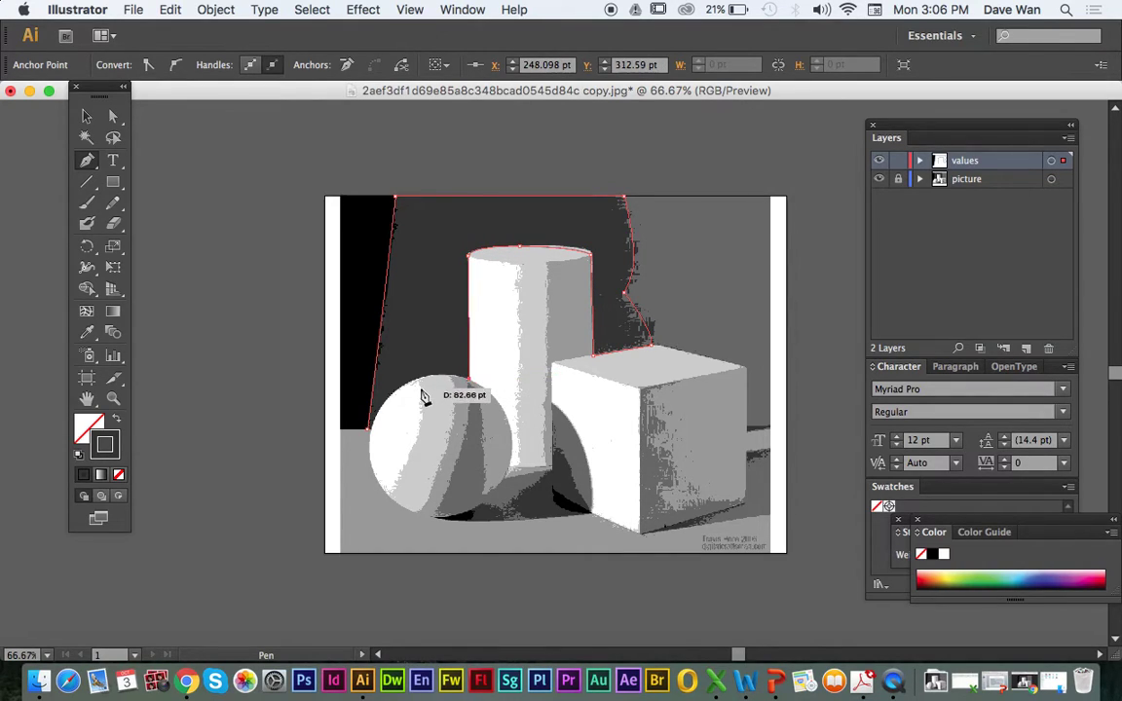
{"action": "left_click_drag", "start_coordinate": [408, 391], "coordinate": [376, 415]}
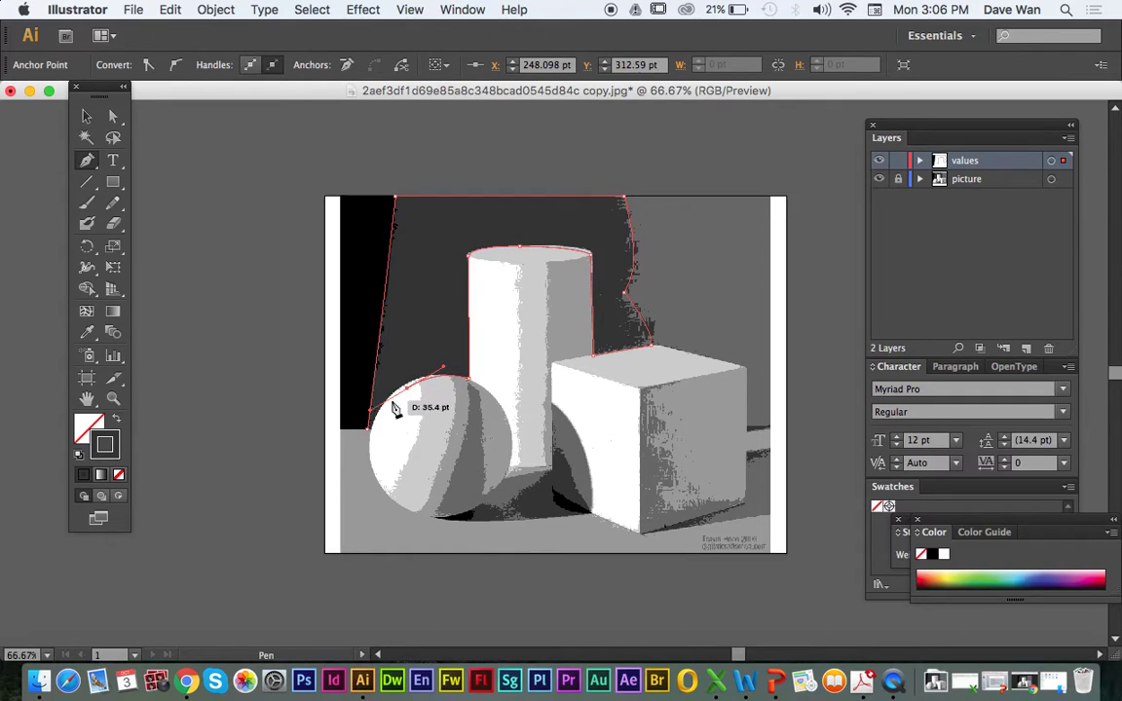
{"action": "left_click_drag", "start_coordinate": [370, 431], "coordinate": [351, 459]}
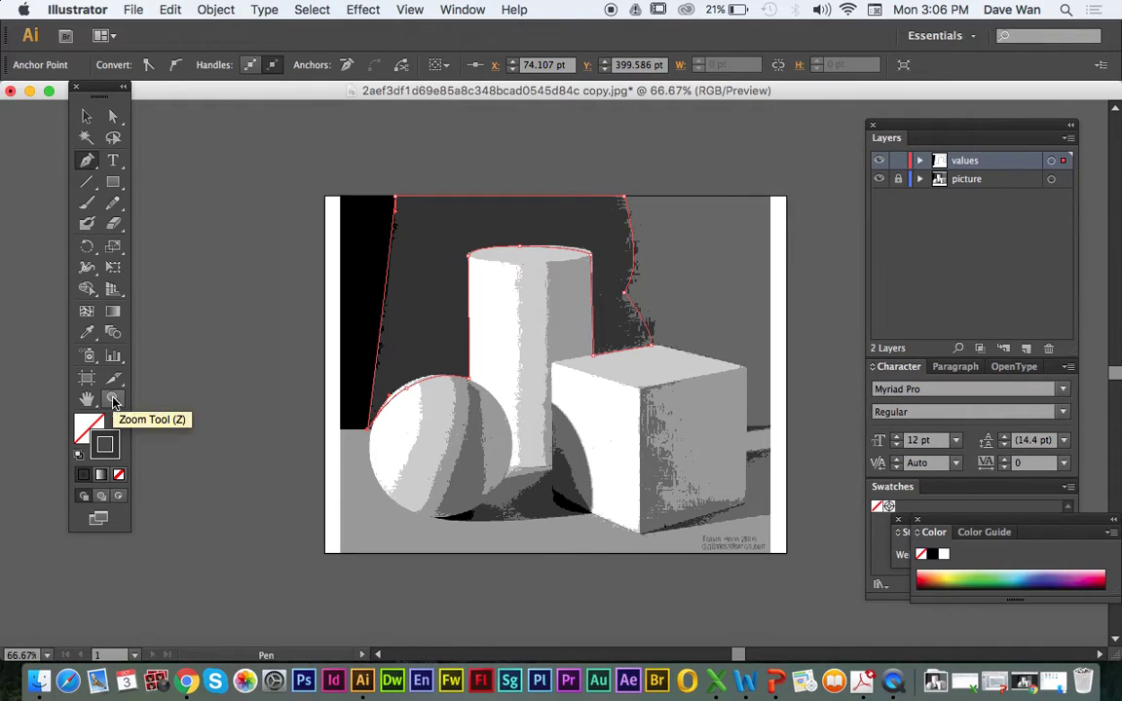
Give the traced background shape a dark grey fill with no stroke, deselect it and hide the picture layer.
{"action": "left_click", "coordinate": [116, 418]}
{"action": "left_click", "coordinate": [85, 116]}
{"action": "left_click", "coordinate": [242, 208]}
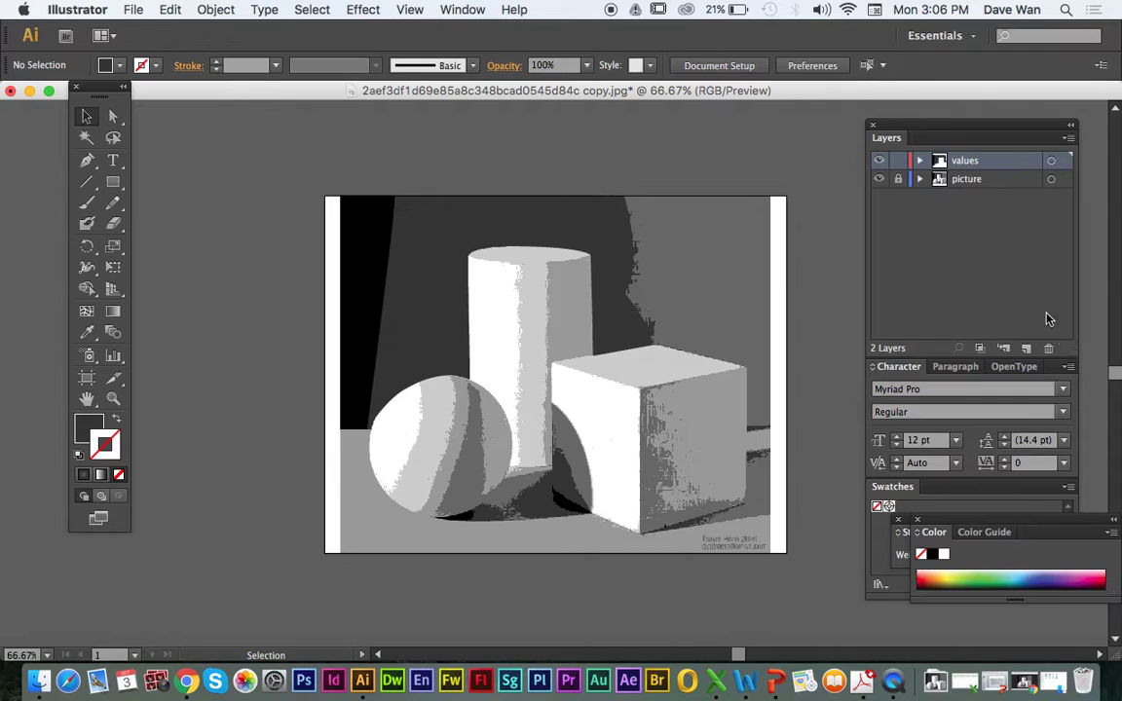
{"action": "left_click", "coordinate": [881, 182]}
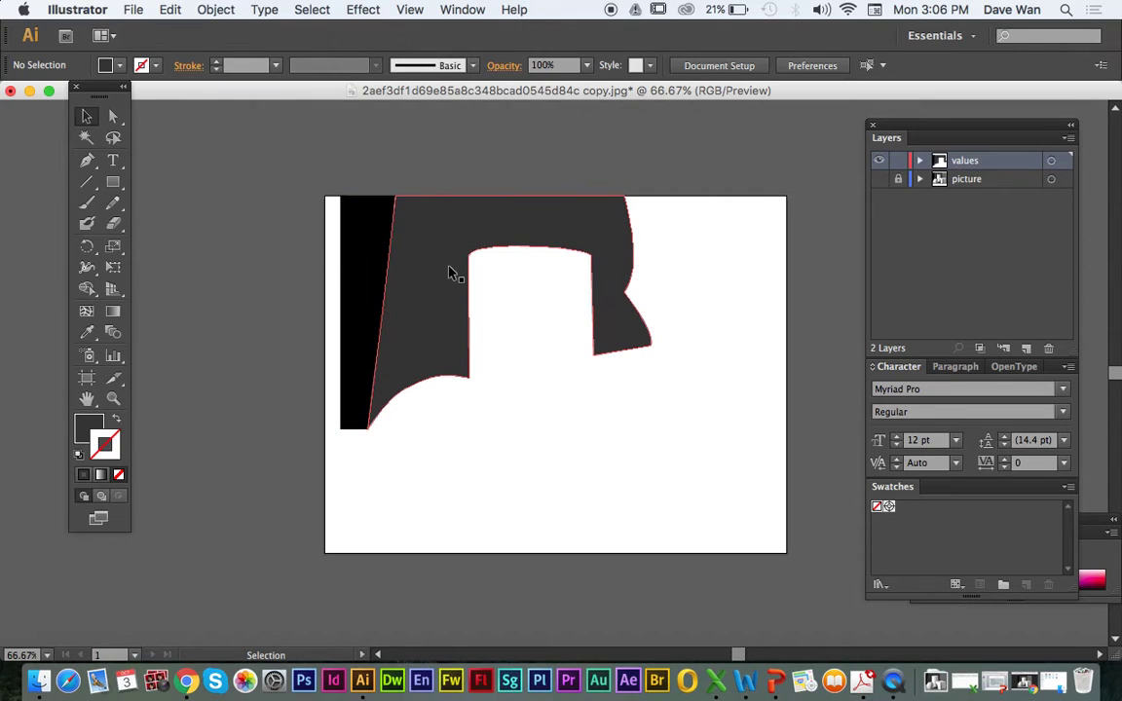
Move the dark grey shape's top-left anchor point over the black strip with Direct Selection, to about X 113 pt, Y -1 pt.
{"action": "key", "text": "super+equal"}
{"action": "key", "text": "super+equal"}
{"action": "key", "text": "space"}
{"action": "left_click_drag", "start_coordinate": [230, 319], "coordinate": [430, 494]}
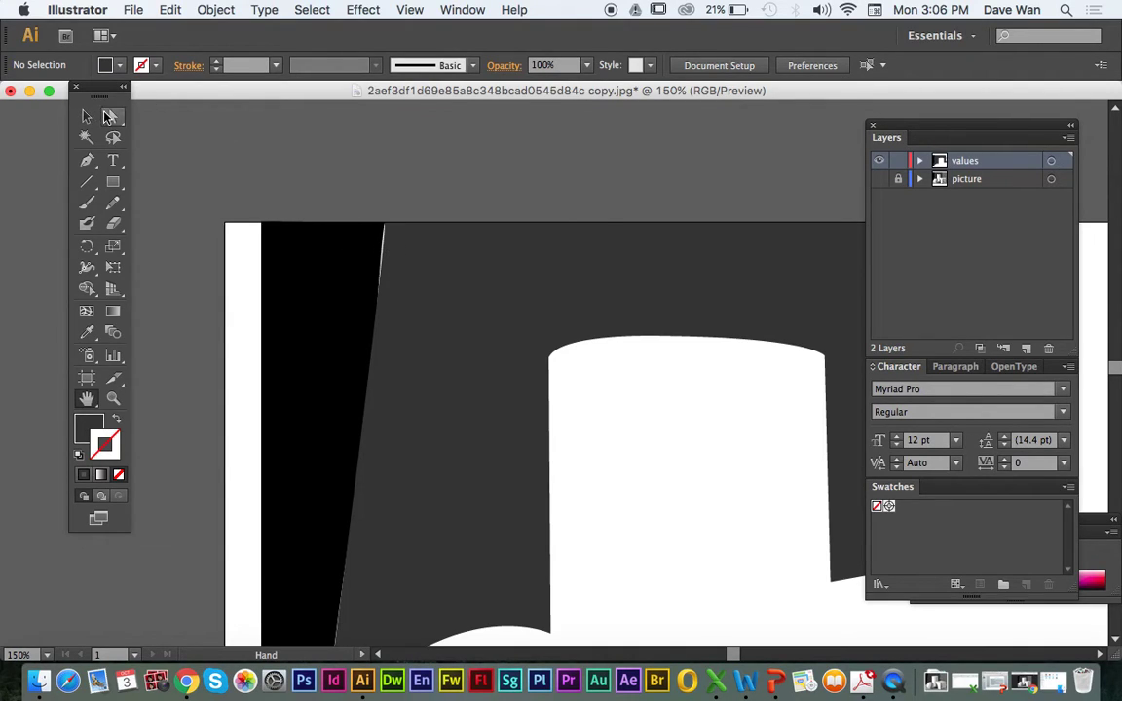
{"action": "left_click", "coordinate": [395, 255]}
{"action": "left_click", "coordinate": [407, 201]}
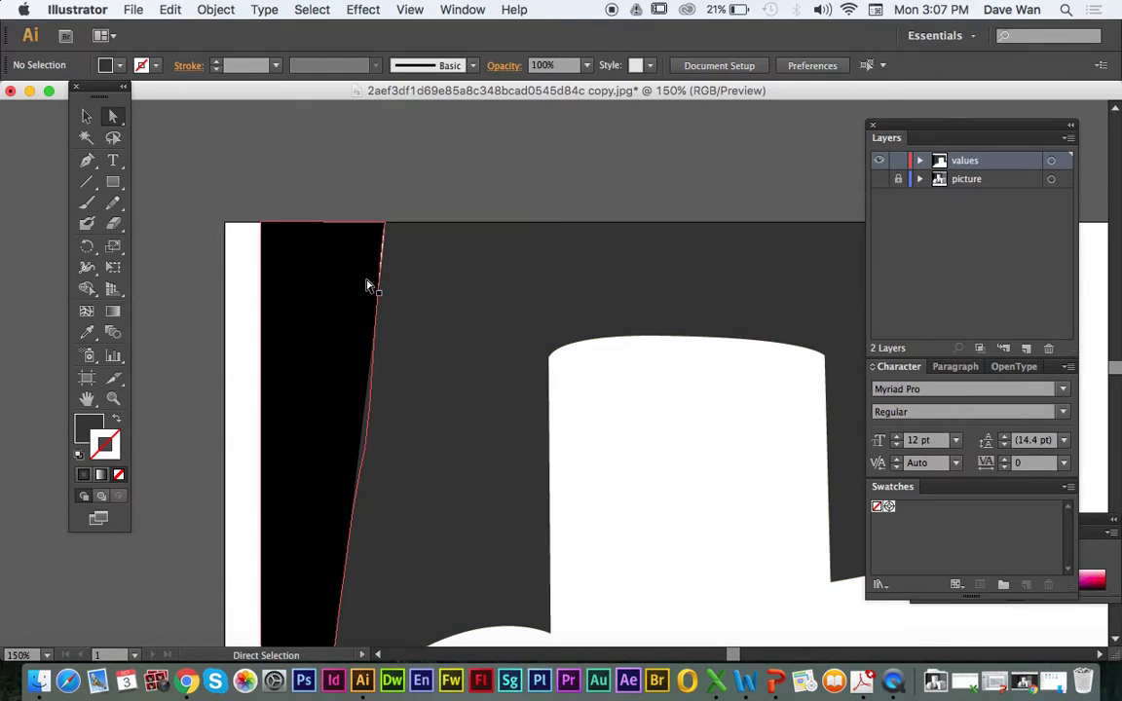
{"action": "left_click", "coordinate": [456, 273]}
{"action": "left_click", "coordinate": [218, 144]}
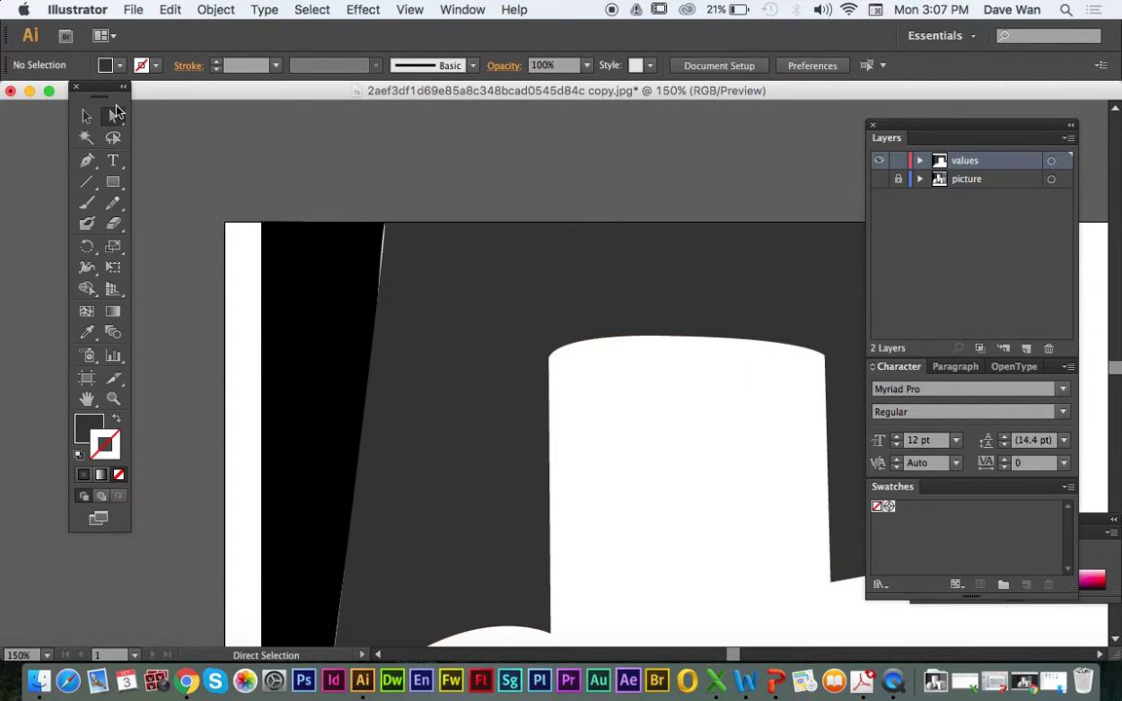
{"action": "left_click", "coordinate": [115, 118]}
{"action": "left_click", "coordinate": [396, 233]}
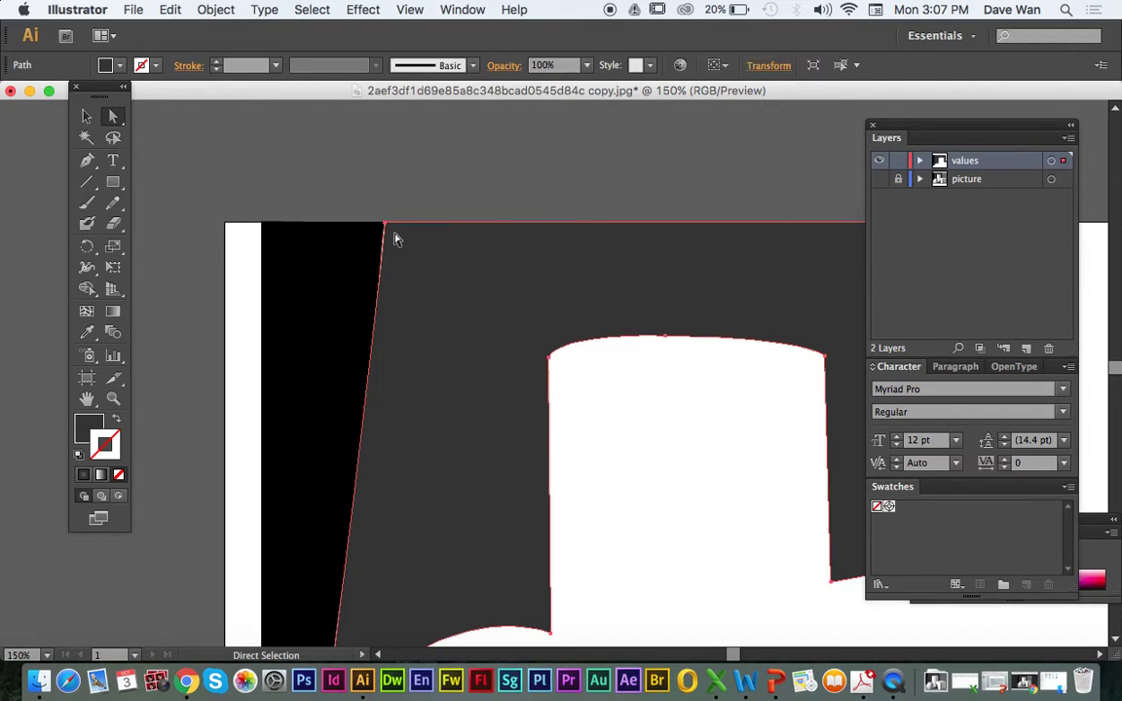
{"action": "left_click_drag", "start_coordinate": [385, 227], "coordinate": [373, 225]}
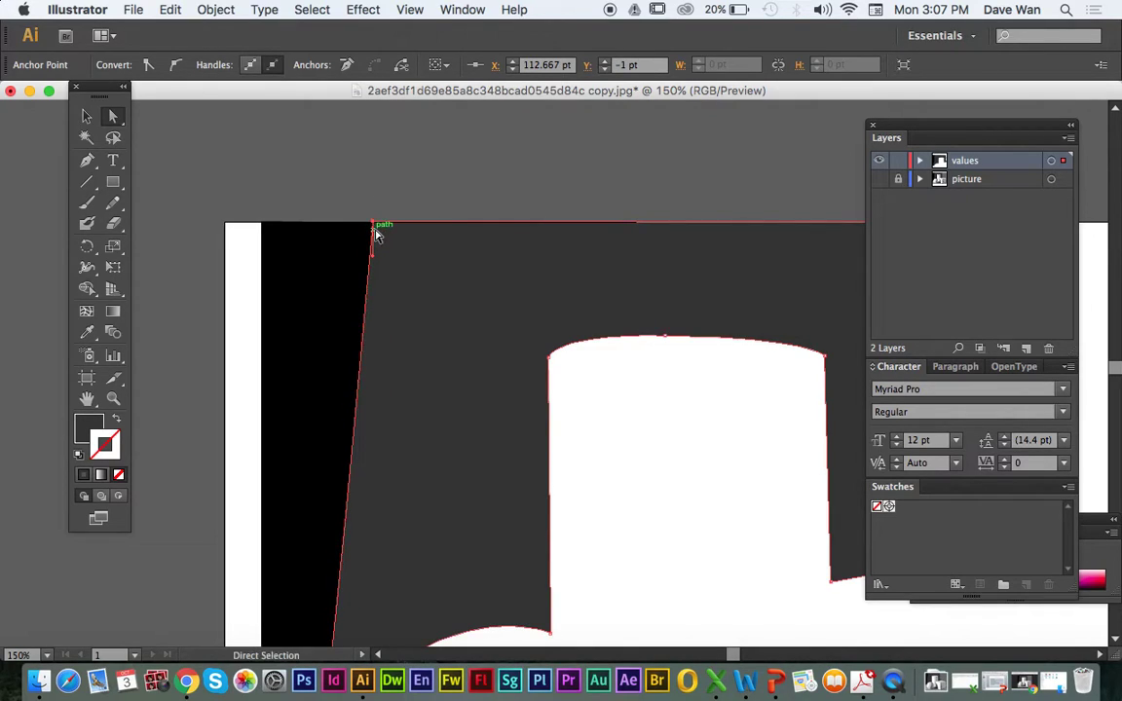
Bend the dark grey shape's left edge outward over the black strip using the top-left anchor's direction handle.
{"action": "left_click_drag", "start_coordinate": [372, 261], "coordinate": [391, 296]}
{"action": "left_click_drag", "start_coordinate": [377, 225], "coordinate": [376, 225]}
{"action": "key", "text": "space"}
{"action": "left_click_drag", "start_coordinate": [224, 433], "coordinate": [293, 284]}
Adjust the direction handle at the dark grey shape's bottom-left anchor with Direct Selection and deselect the shape.
{"action": "left_click", "coordinate": [113, 124]}
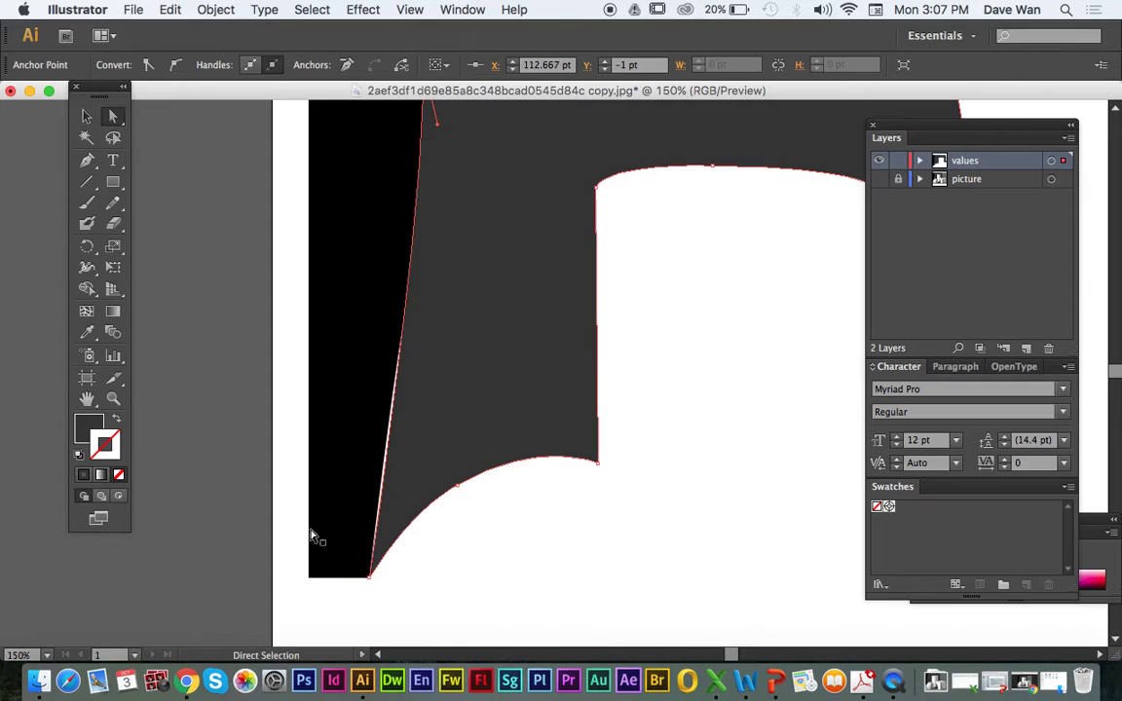
{"action": "left_click", "coordinate": [370, 577]}
{"action": "left_click_drag", "start_coordinate": [416, 507], "coordinate": [372, 581]}
{"action": "left_click", "coordinate": [376, 581]}
{"action": "left_click", "coordinate": [366, 580]}
{"action": "left_click", "coordinate": [438, 591]}
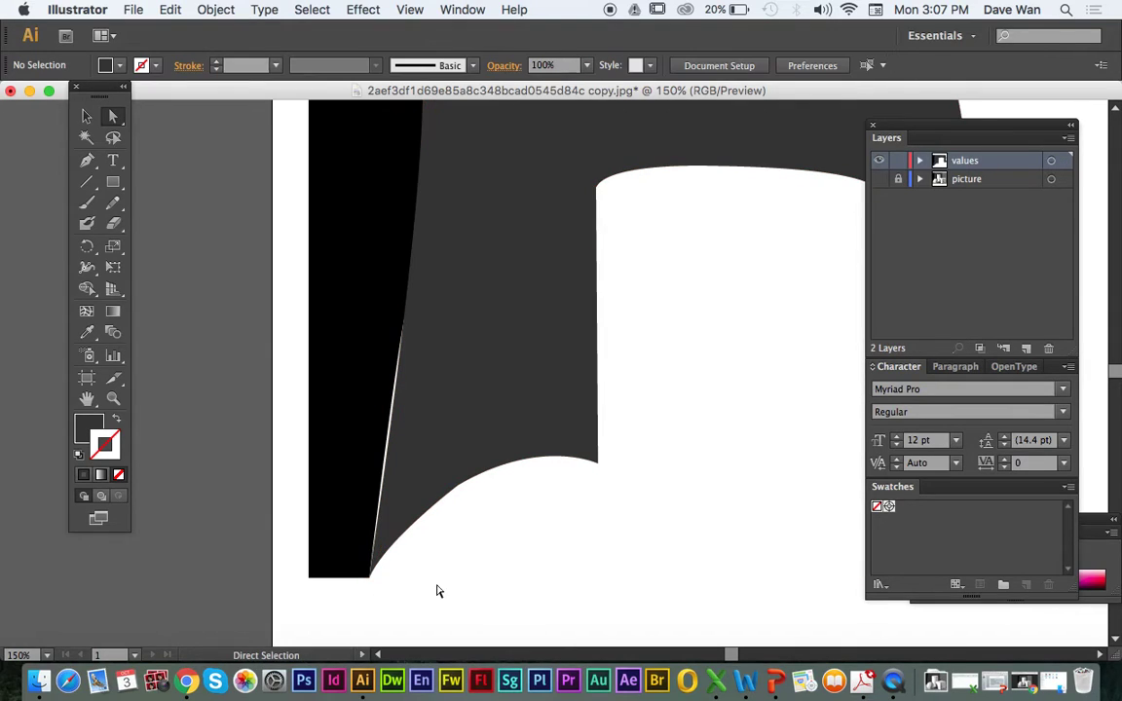
Move the dark grey shape's top-left anchor to about X 117 pt, Y -1 pt, straighten its left edge and deselect.
{"action": "left_click", "coordinate": [393, 552]}
{"action": "scroll", "coordinate": [394, 419], "scroll_direction": "up", "scroll_amount": 3}
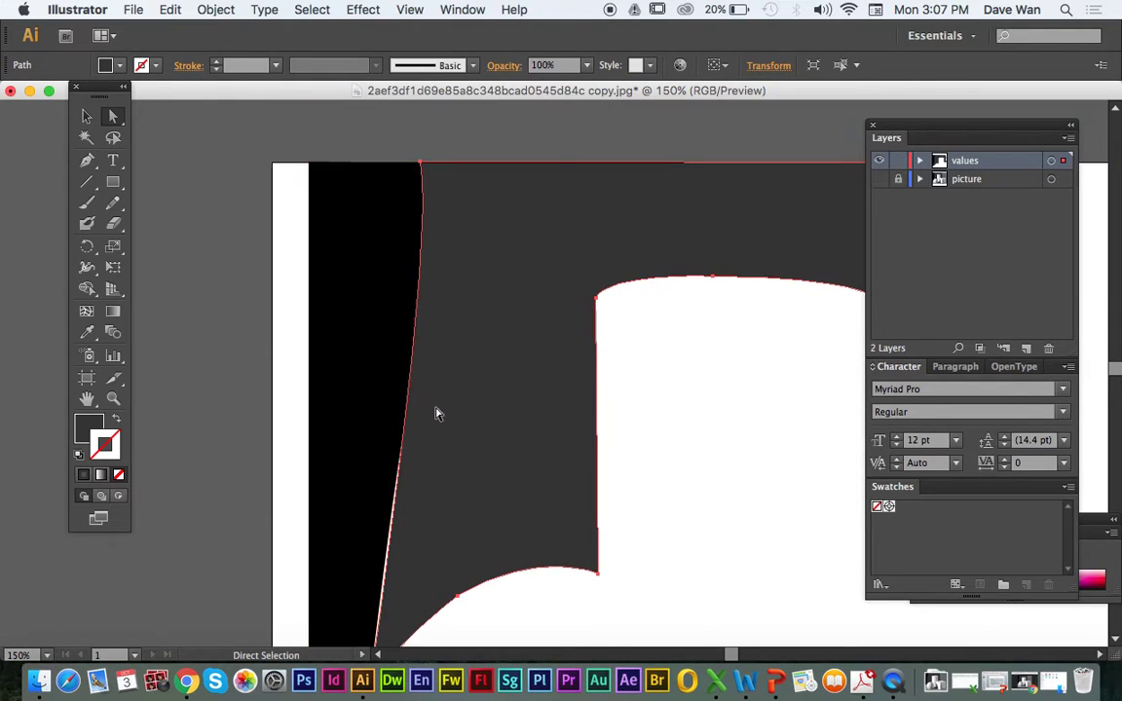
{"action": "left_click_drag", "start_coordinate": [424, 167], "coordinate": [427, 170]}
{"action": "left_click_drag", "start_coordinate": [443, 235], "coordinate": [417, 252]}
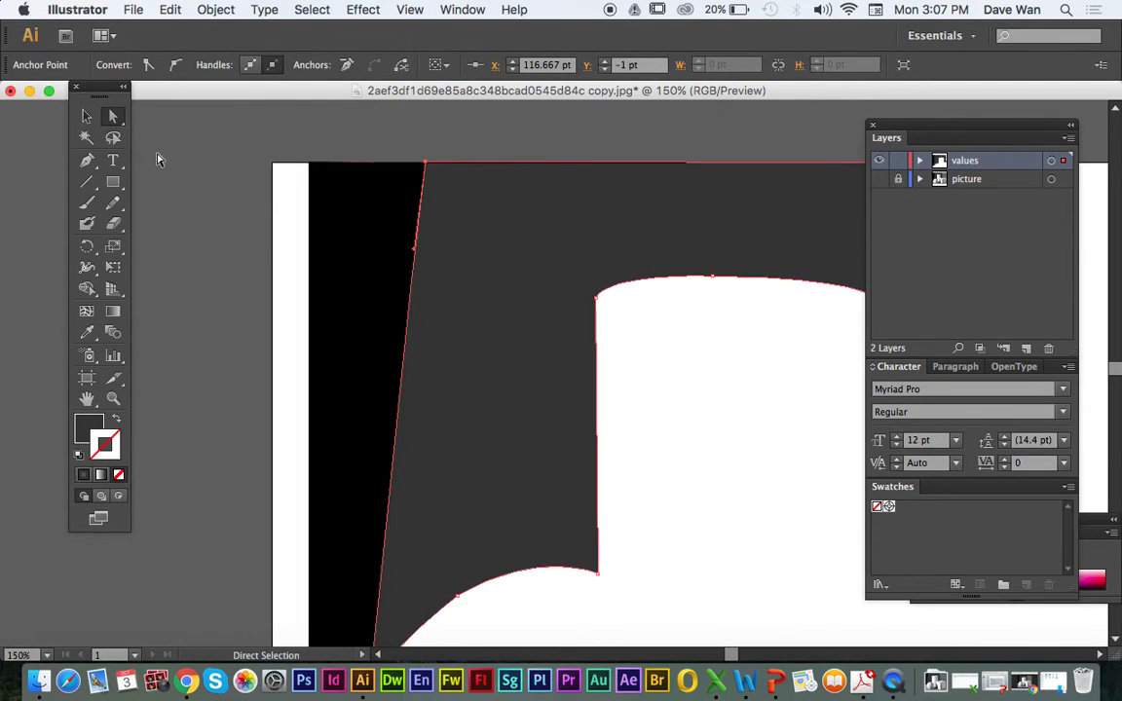
{"action": "left_click", "coordinate": [86, 116]}
{"action": "left_click", "coordinate": [244, 219]}
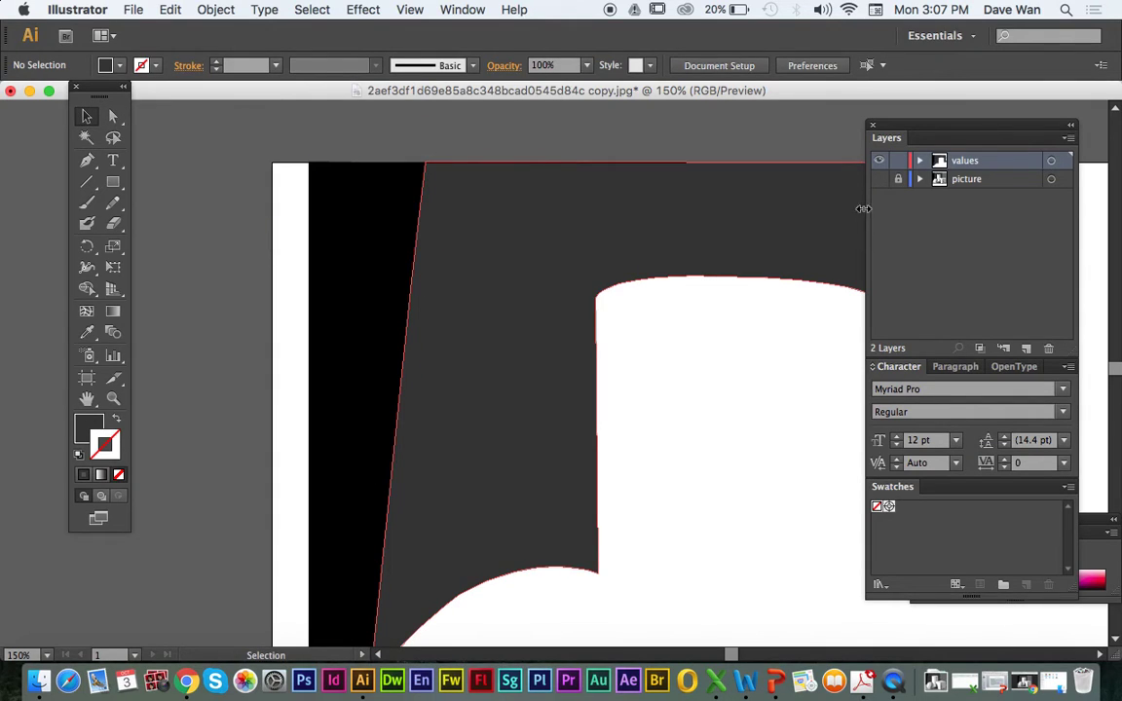
Show the picture layer again and get the Pen tool ready over the cylinder at 100% zoom.
{"action": "left_click", "coordinate": [880, 180]}
{"action": "left_click", "coordinate": [87, 399]}
{"action": "left_click_drag", "start_coordinate": [418, 509], "coordinate": [362, 205]}
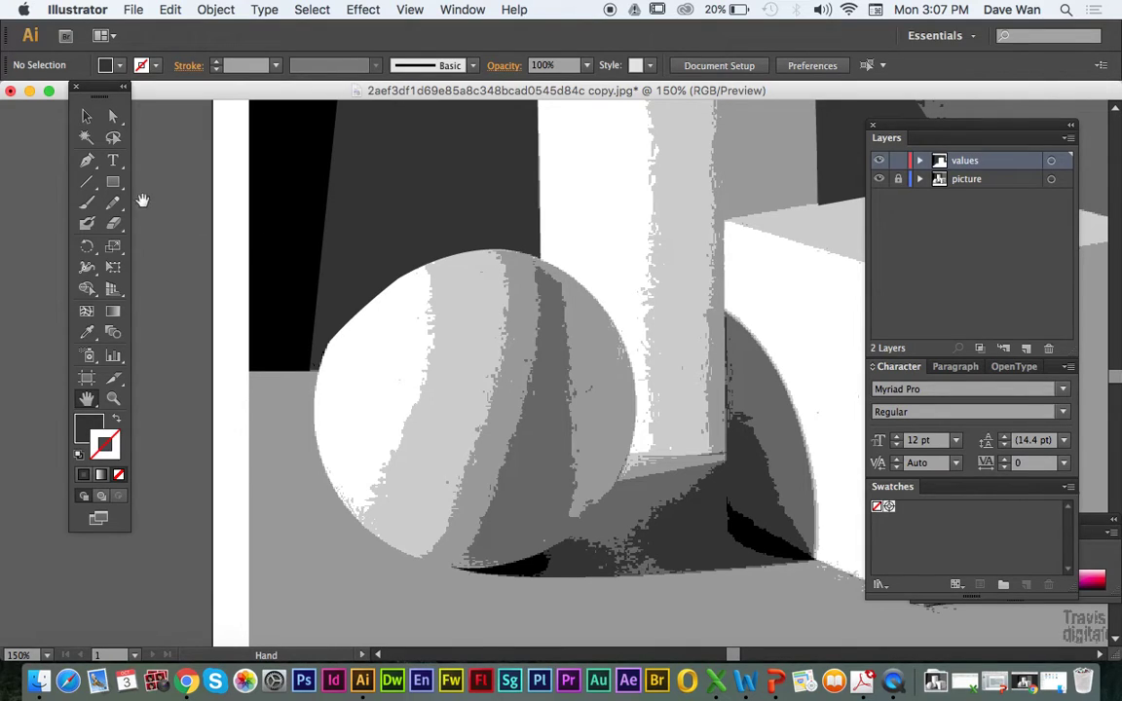
{"action": "left_click", "coordinate": [88, 164]}
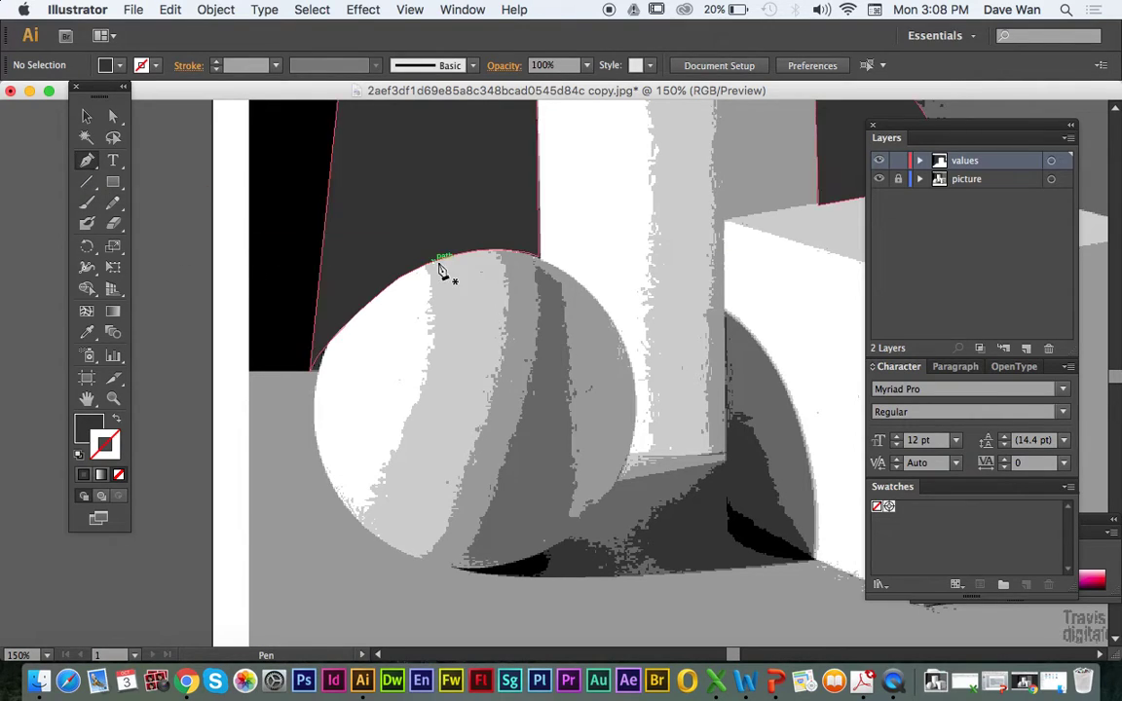
{"action": "key", "text": "super+minus"}
{"action": "key", "text": "super+minus"}
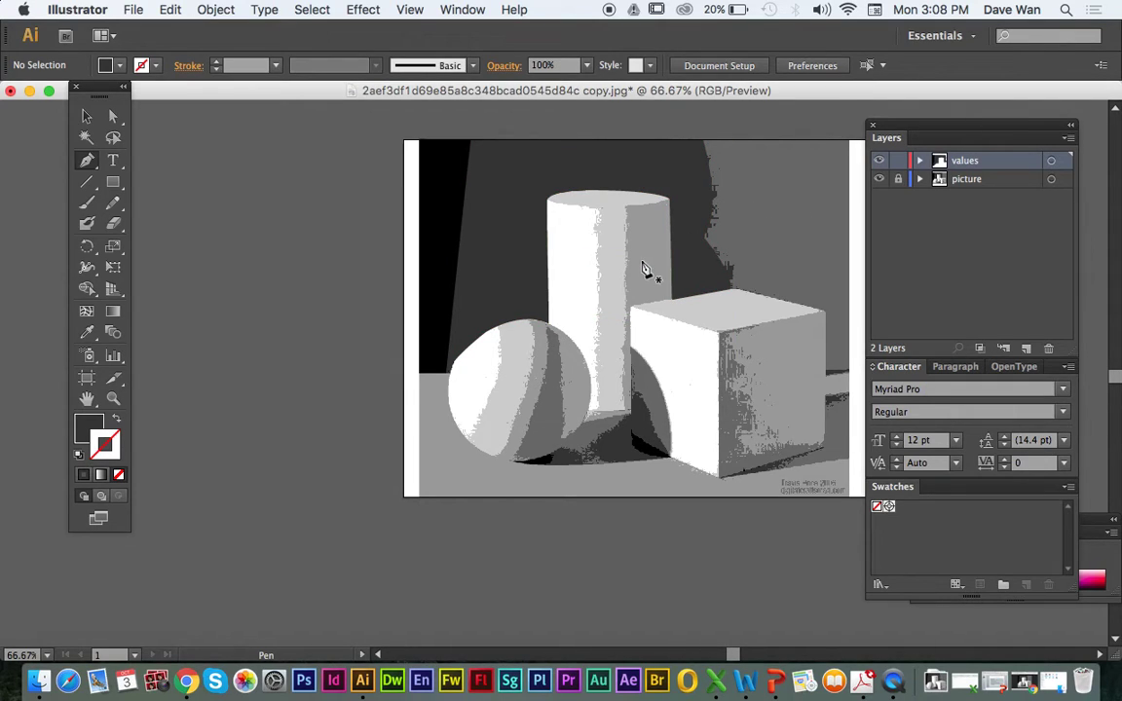
{"action": "key", "text": "super+equal"}
{"action": "key", "text": "super+equal"}
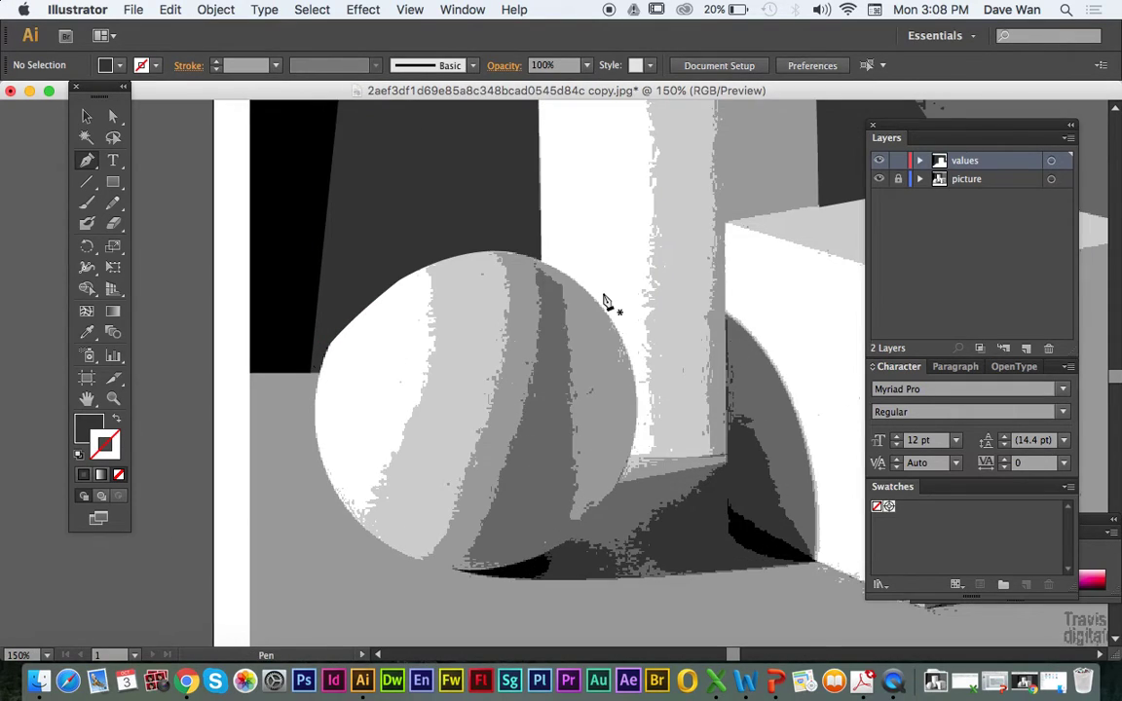
{"action": "left_click_drag", "start_coordinate": [407, 237], "coordinate": [279, 429]}
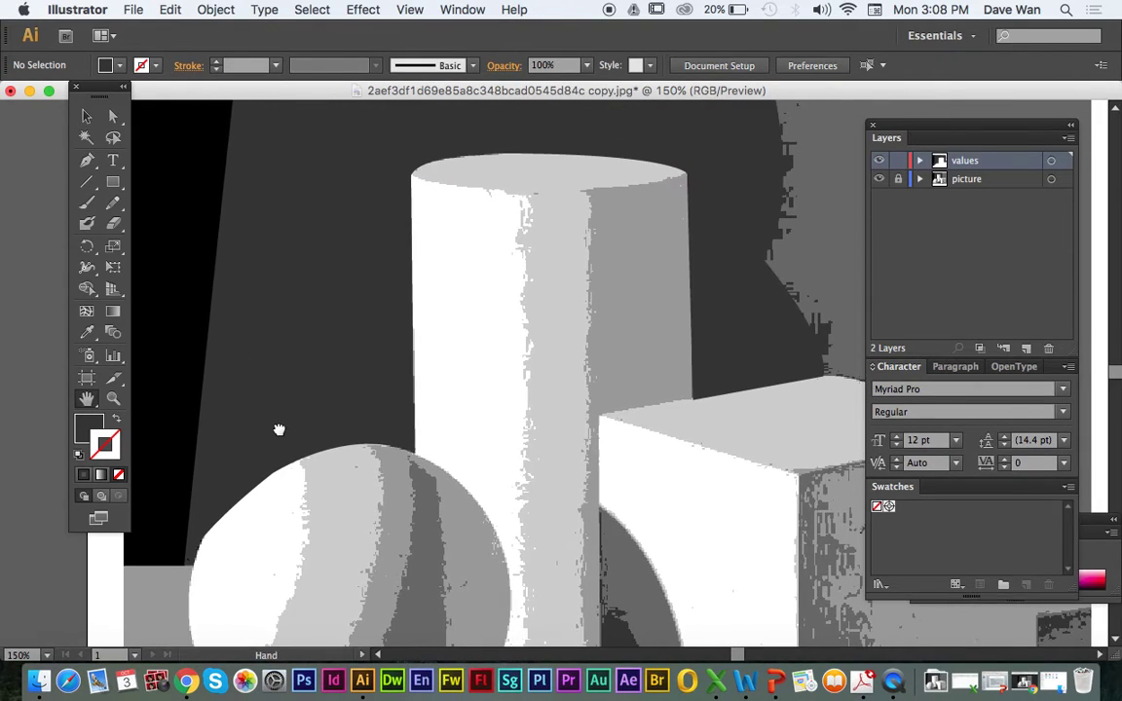
{"action": "key", "text": "super+minus"}
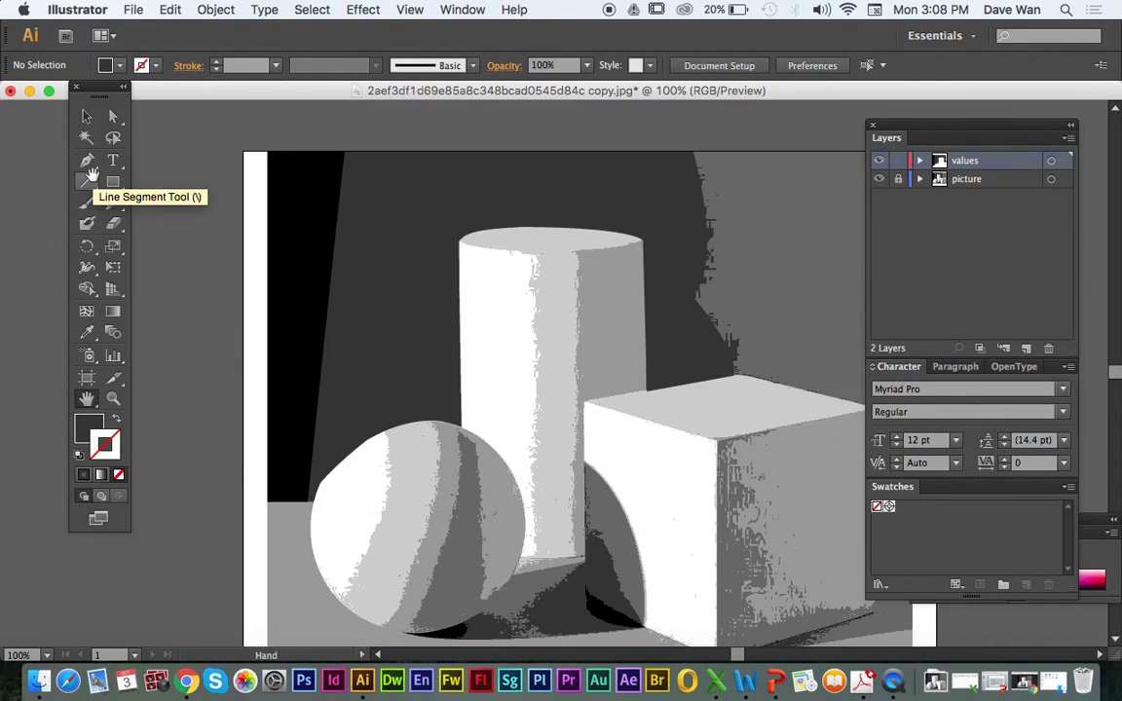
{"action": "left_click", "coordinate": [86, 159]}
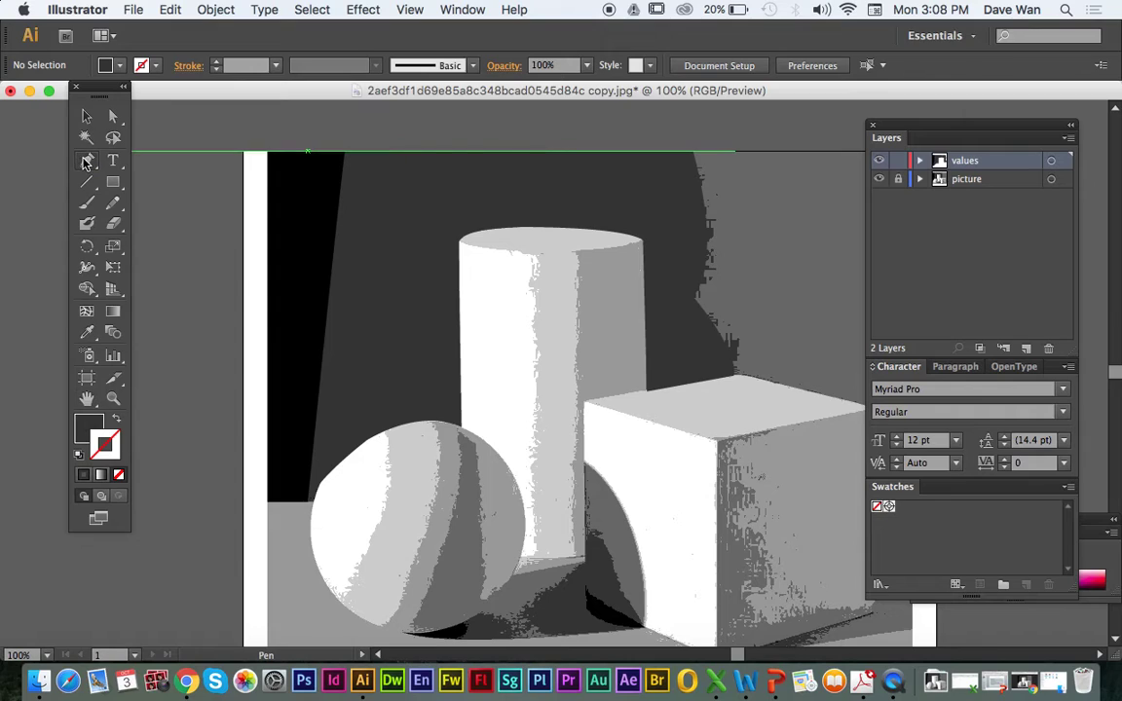
Start a path where the cylinder's left side meets the sphere and sample the cylinder's white as its fill.
{"action": "left_click", "coordinate": [461, 435]}
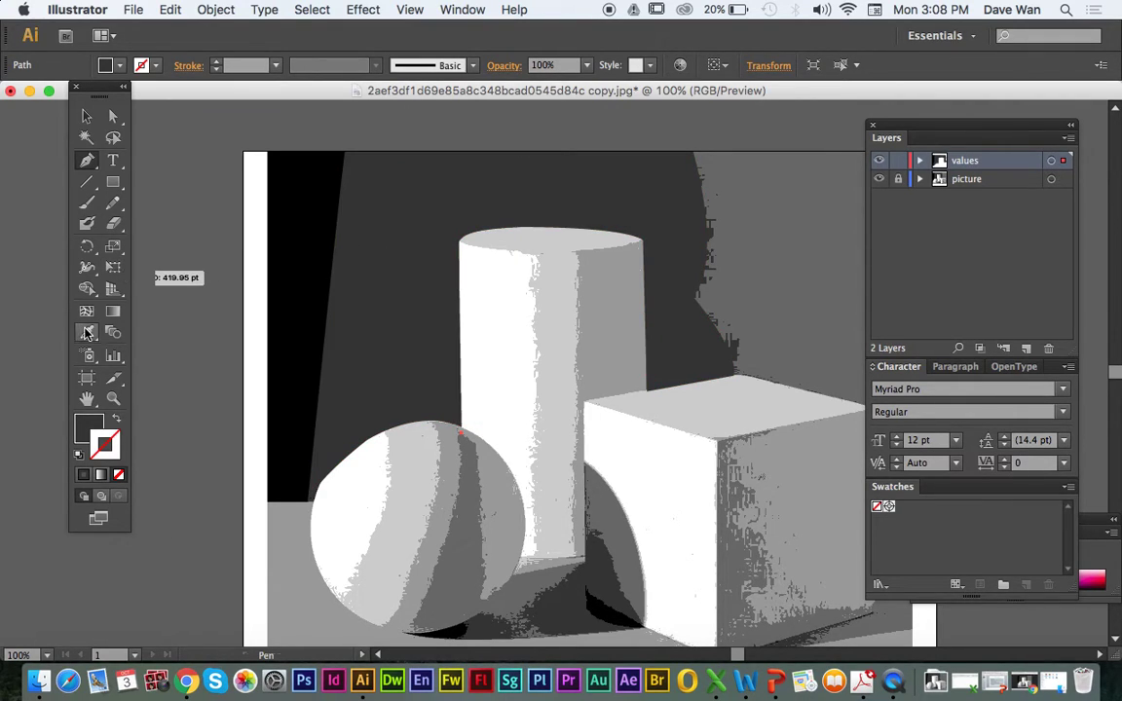
{"action": "left_click", "coordinate": [87, 332]}
{"action": "left_click", "coordinate": [508, 331]}
{"action": "left_click", "coordinate": [87, 159]}
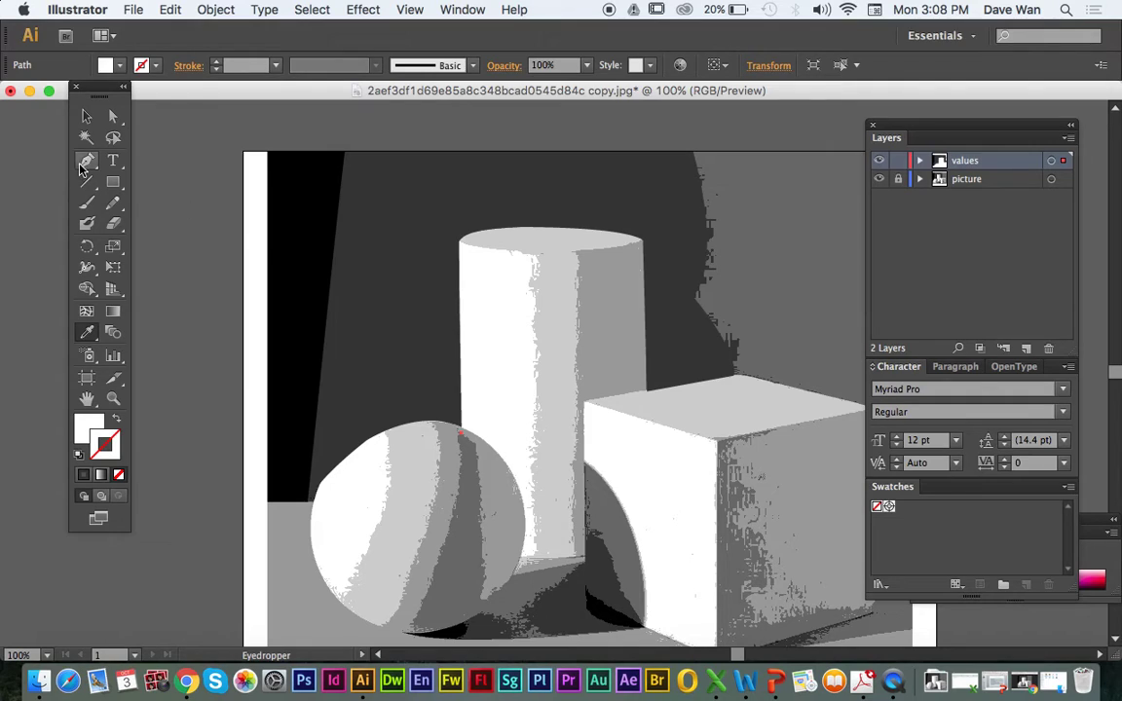
{"action": "left_click", "coordinate": [461, 436]}
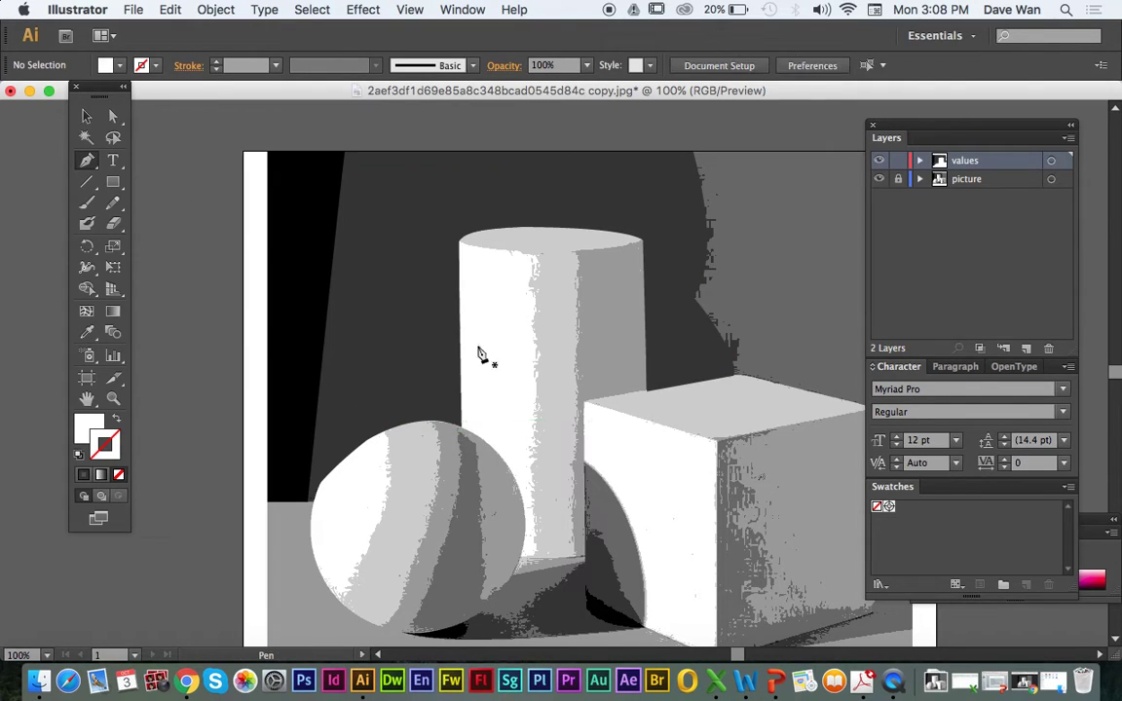
{"action": "key", "text": "ctrl+z"}
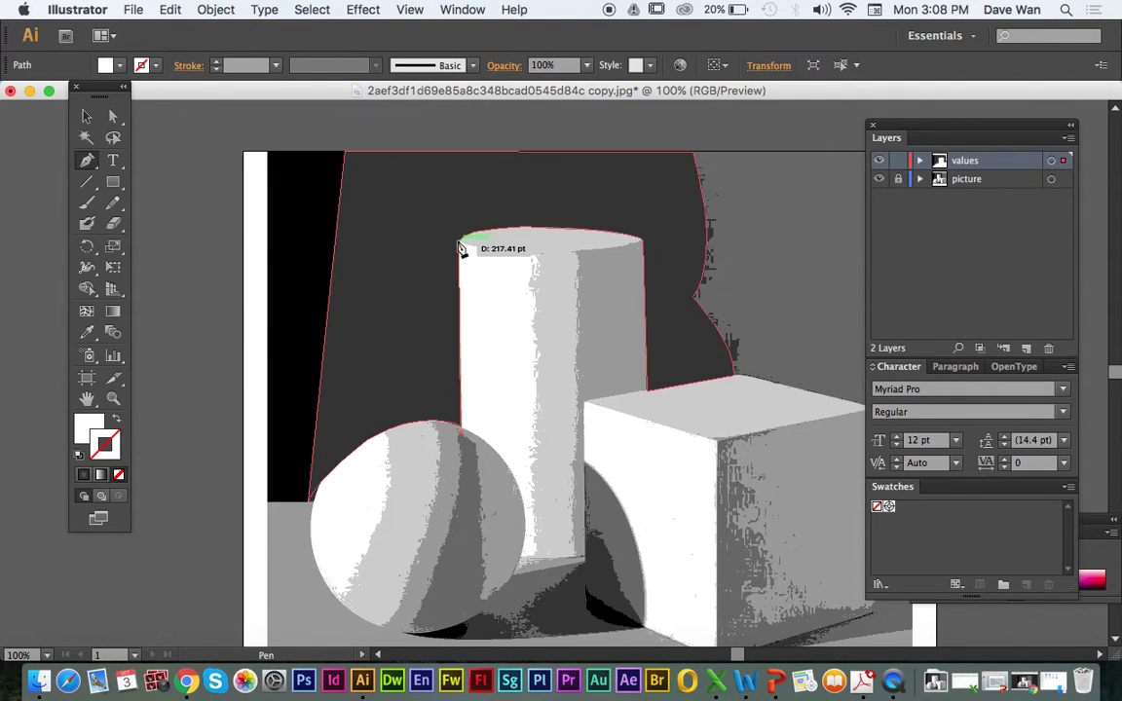
Trace up the cylinder's left side, over its curved top and down its right side to the cube.
{"action": "left_click", "coordinate": [461, 243]}
{"action": "left_click_drag", "start_coordinate": [558, 228], "coordinate": [636, 237]}
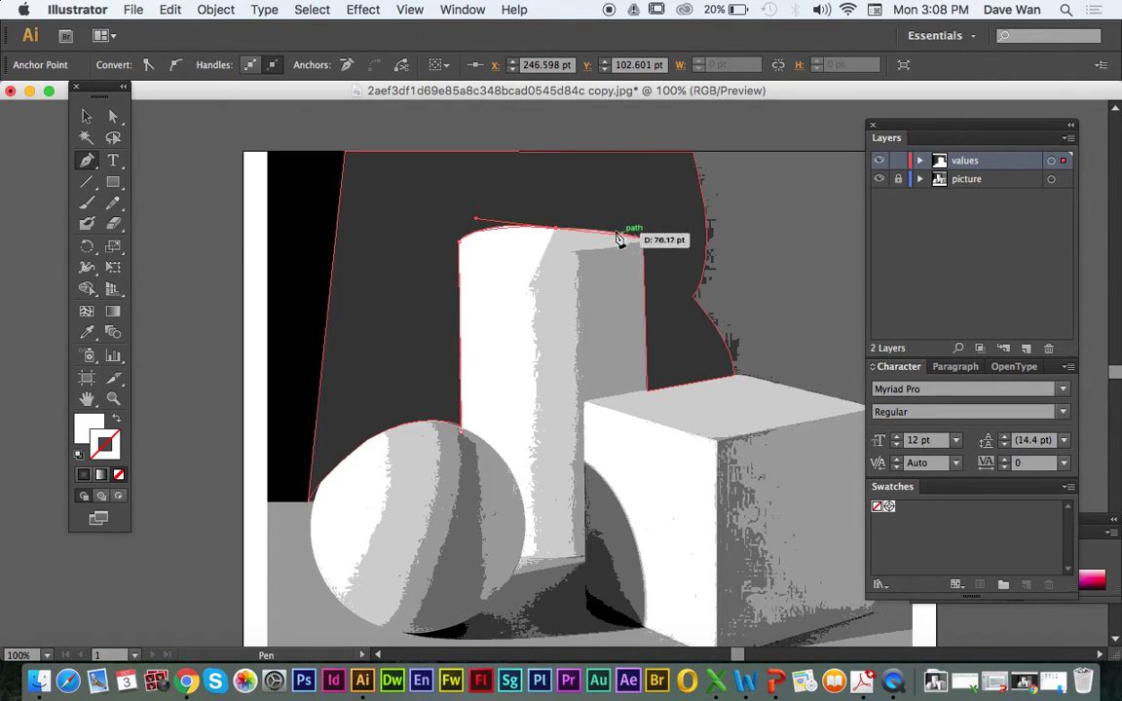
{"action": "key", "text": "ctrl+z"}
{"action": "left_click_drag", "start_coordinate": [557, 225], "coordinate": [650, 253]}
{"action": "key", "text": "ctrl+z"}
{"action": "left_click", "coordinate": [562, 231]}
{"action": "left_click", "coordinate": [643, 239]}
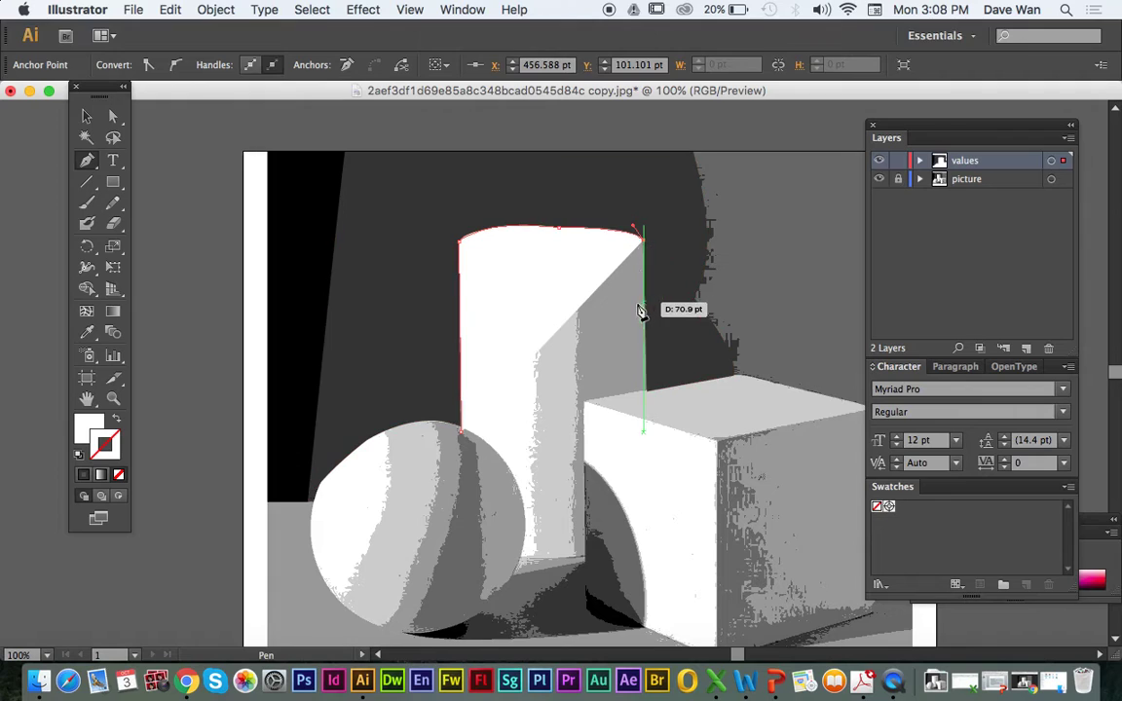
{"action": "left_click", "coordinate": [647, 393]}
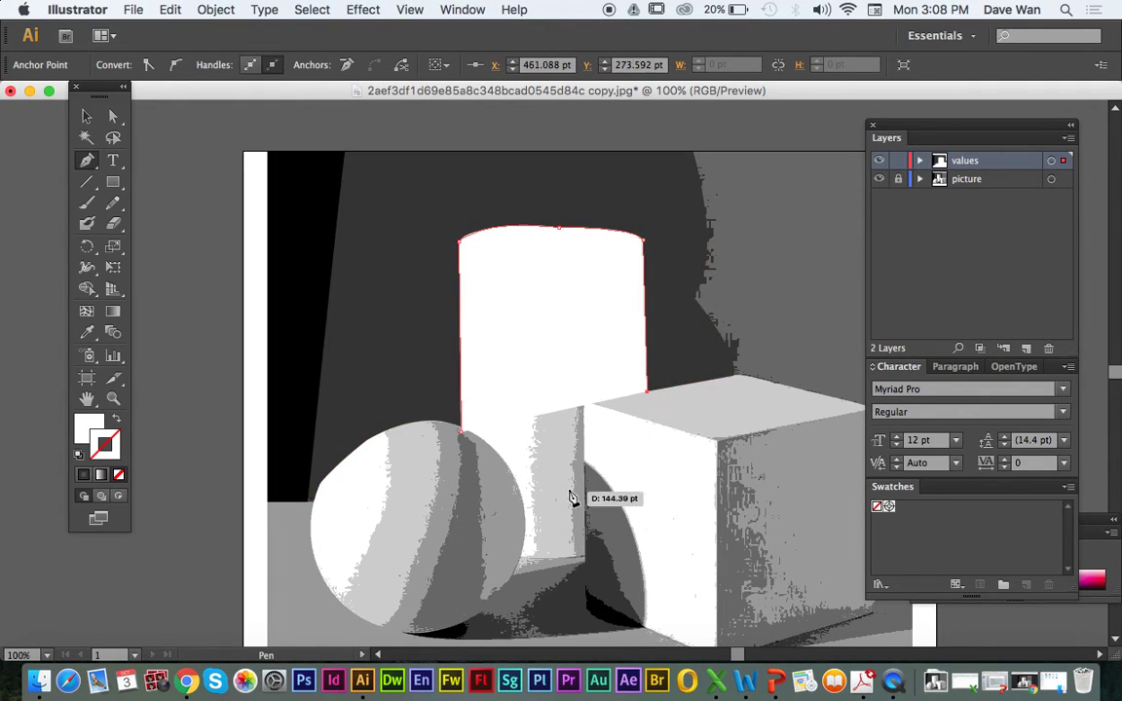
Swap the path to stroke only, trace along the cube's edge and the cylinder's base, and close it around the sphere.
{"action": "left_click", "coordinate": [115, 424]}
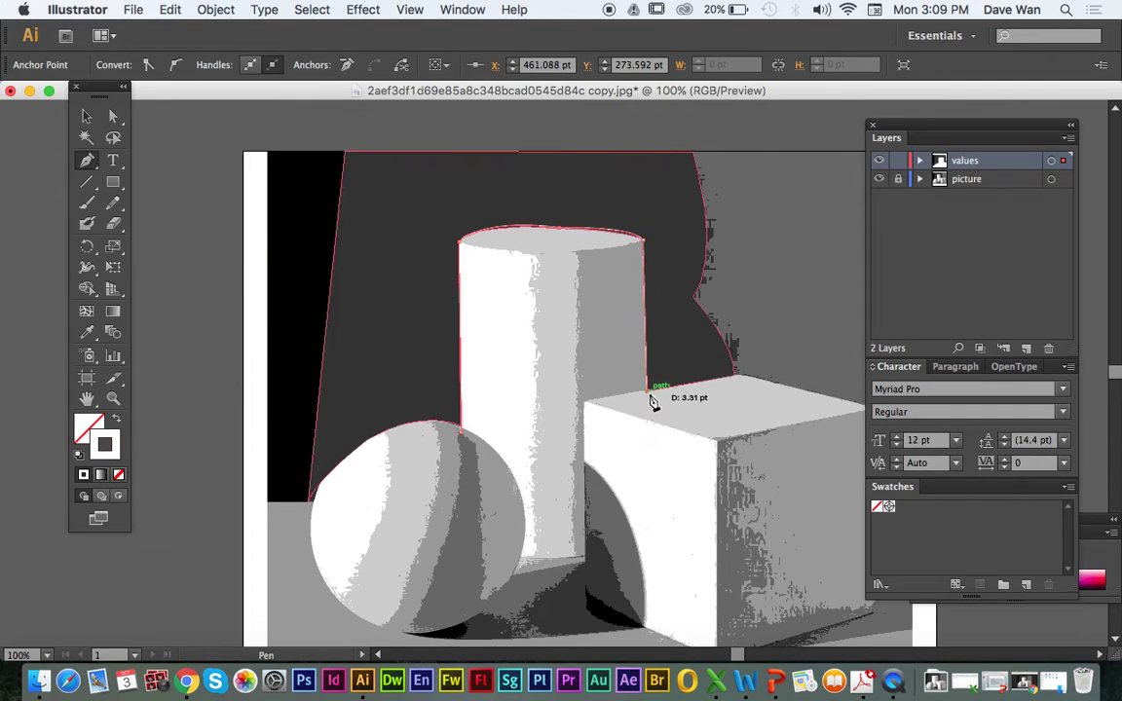
{"action": "left_click", "coordinate": [585, 400]}
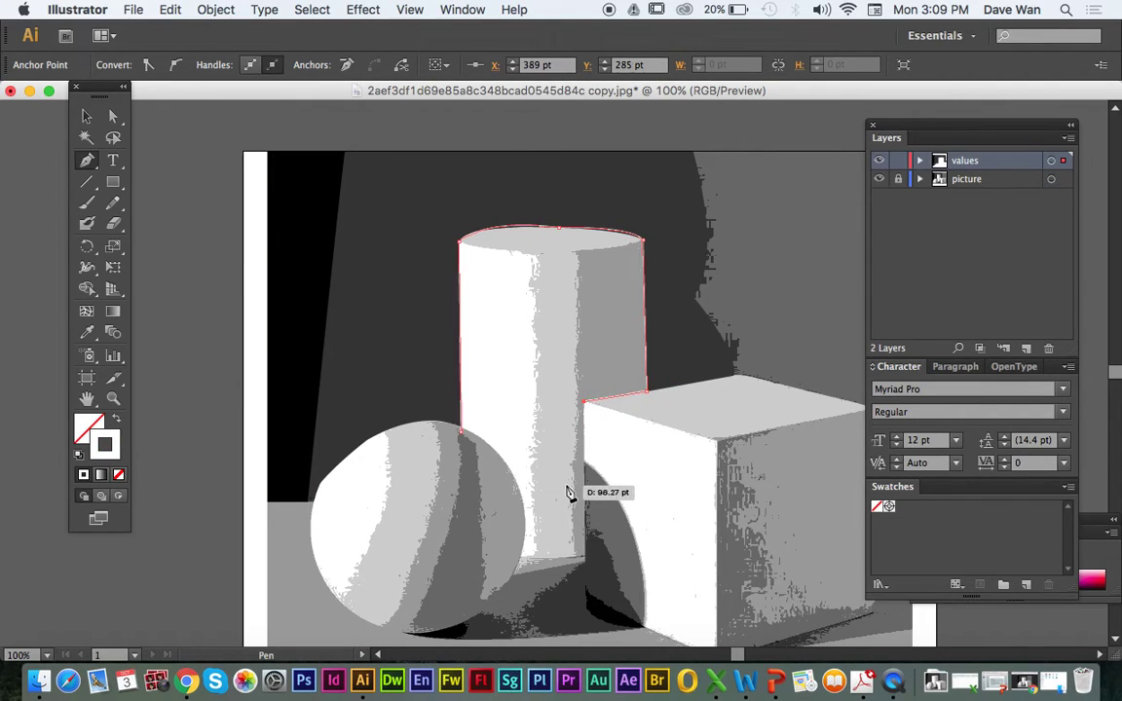
{"action": "left_click", "coordinate": [589, 557]}
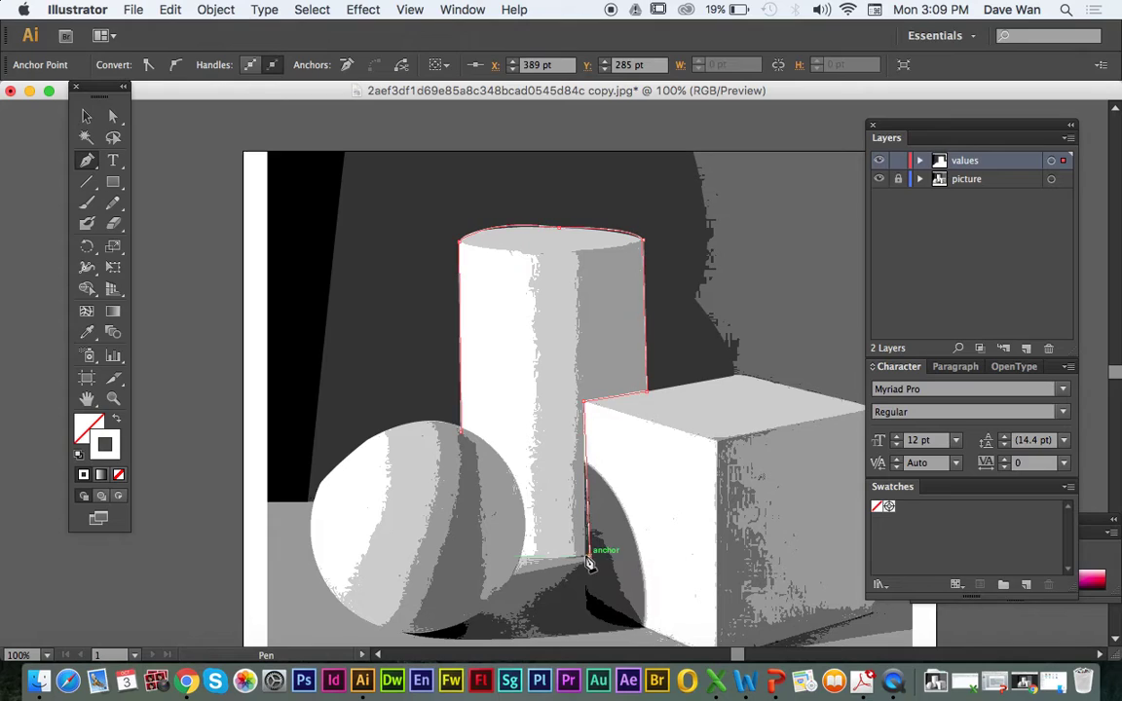
{"action": "left_click", "coordinate": [526, 556]}
{"action": "left_click_drag", "start_coordinate": [464, 435], "coordinate": [380, 423]}
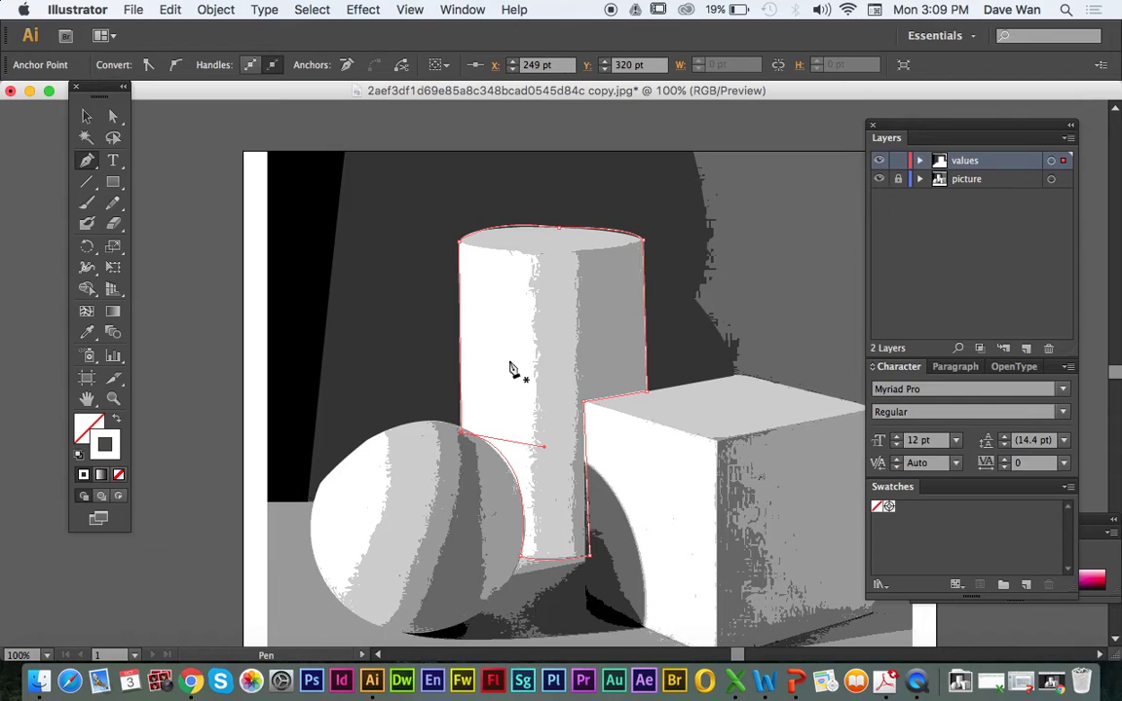
Preview the closed cylinder shape with a white fill, return it to stroke only and deselect it.
{"action": "key", "text": "shift+x"}
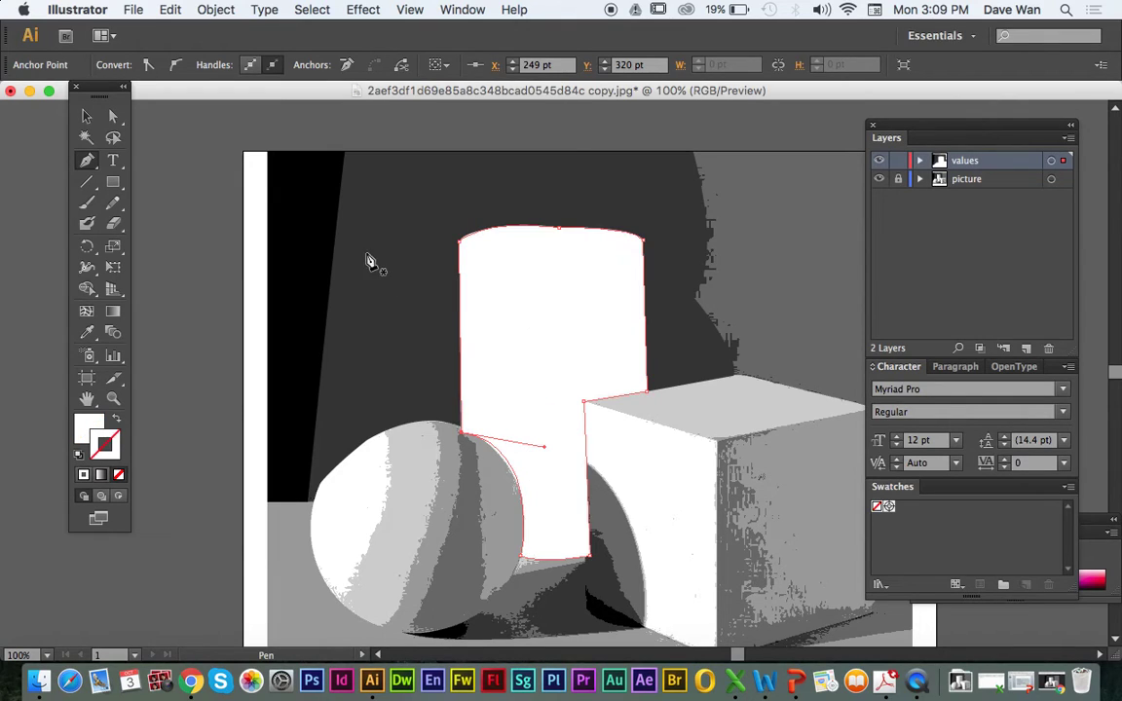
{"action": "key", "text": "shift+x"}
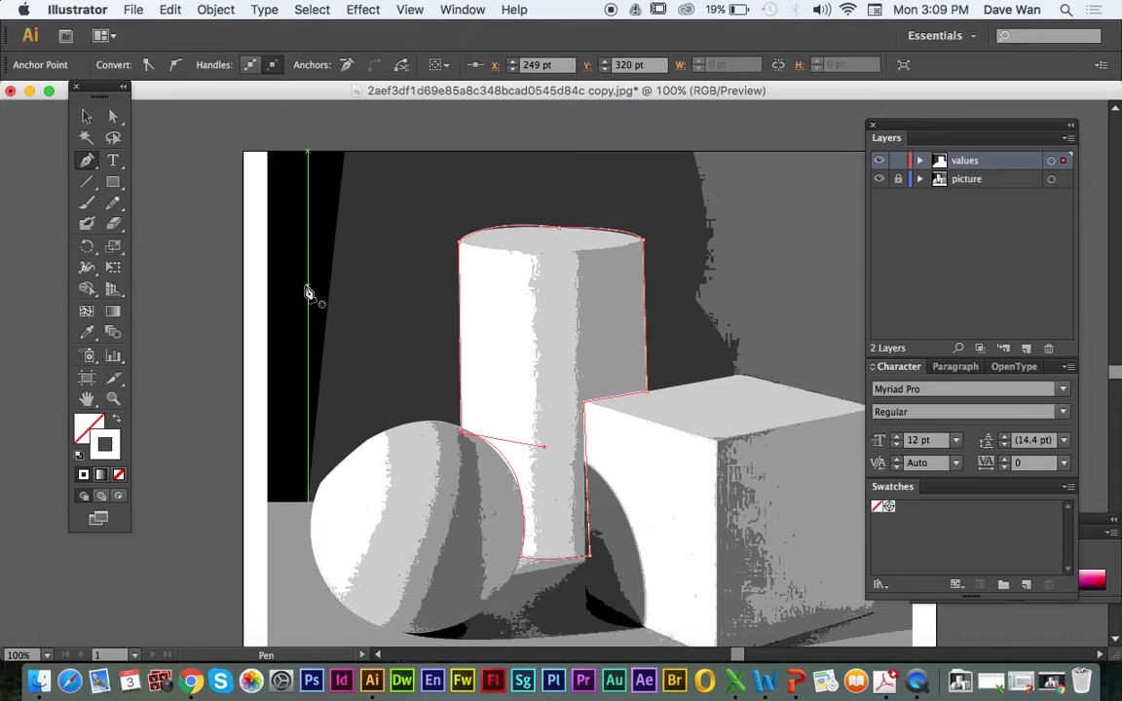
{"action": "left_click", "coordinate": [87, 116]}
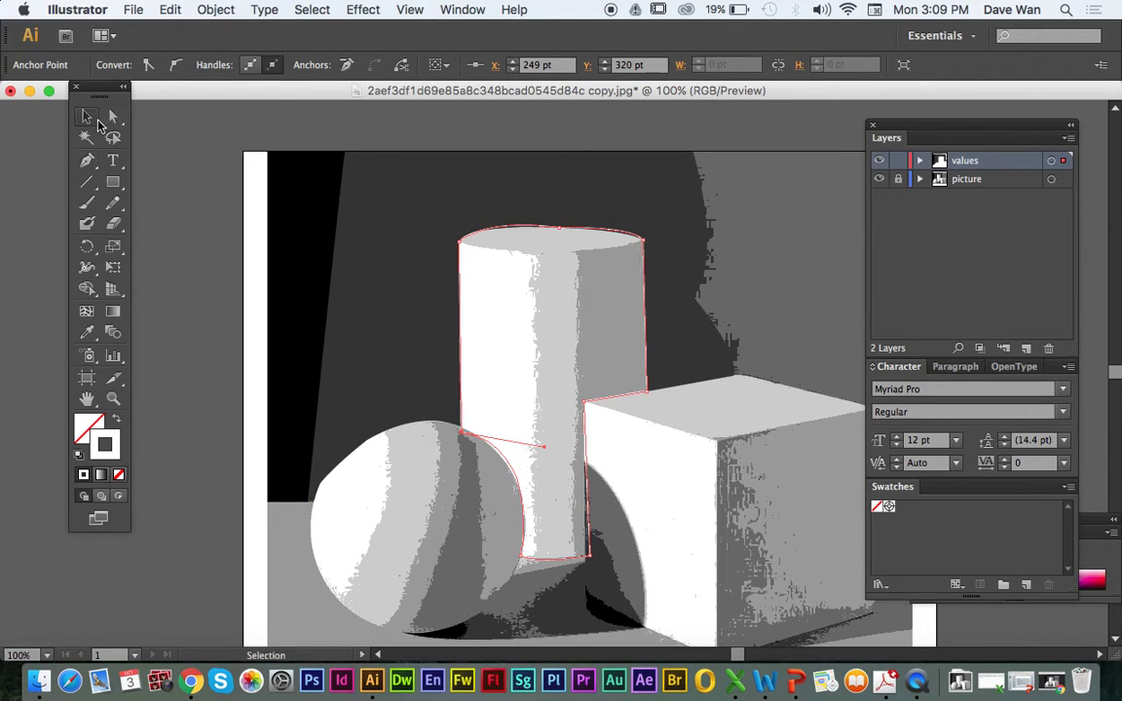
{"action": "left_click", "coordinate": [341, 286]}
{"action": "left_click", "coordinate": [194, 314]}
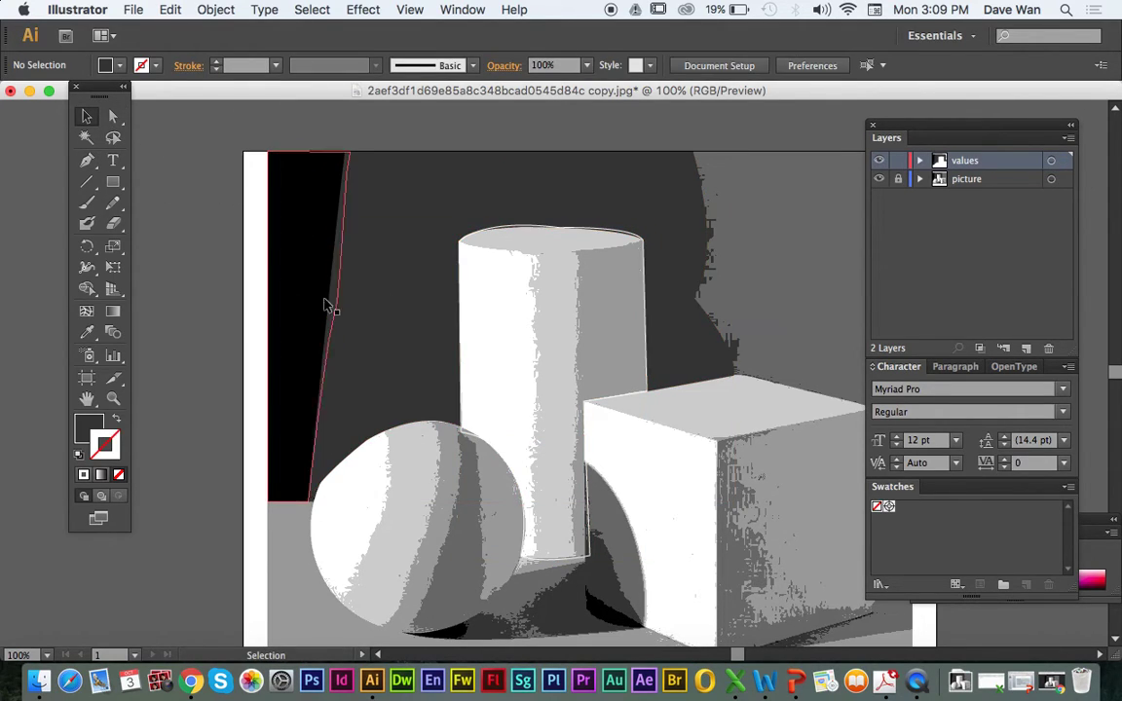
Sample the cylinder's light grey and trace the light grey band's left edge from the base up to the top face.
{"action": "left_click", "coordinate": [87, 159]}
{"action": "left_click", "coordinate": [87, 332]}
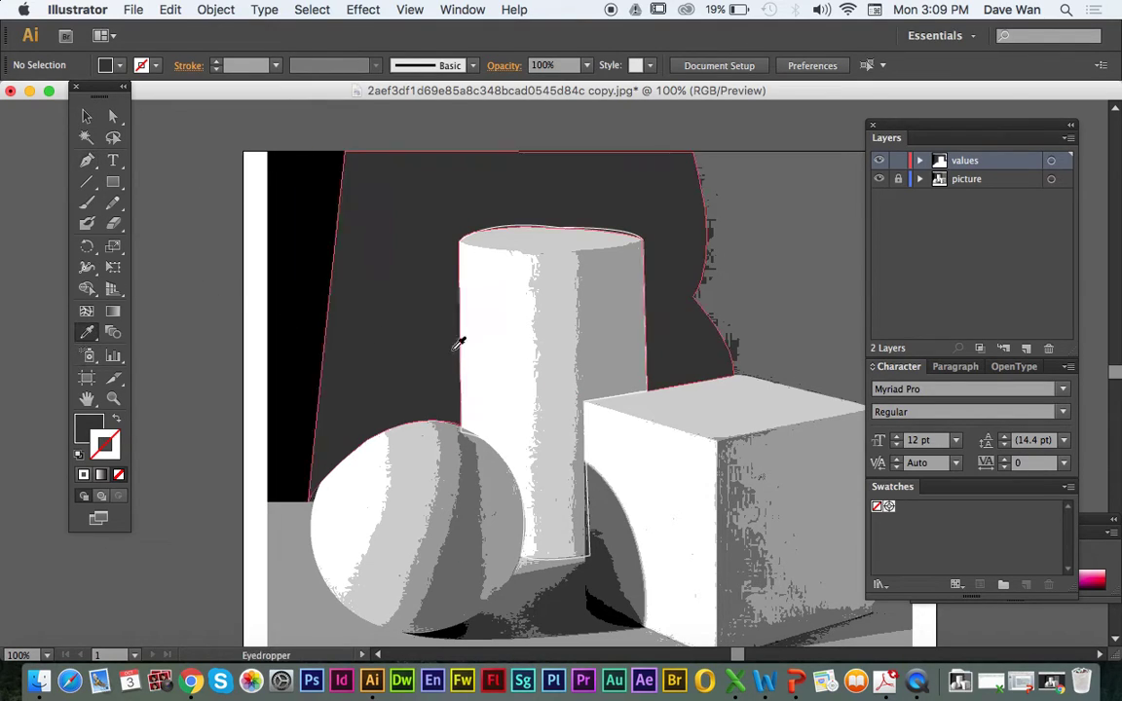
{"action": "left_click", "coordinate": [562, 329]}
{"action": "left_click", "coordinate": [87, 160]}
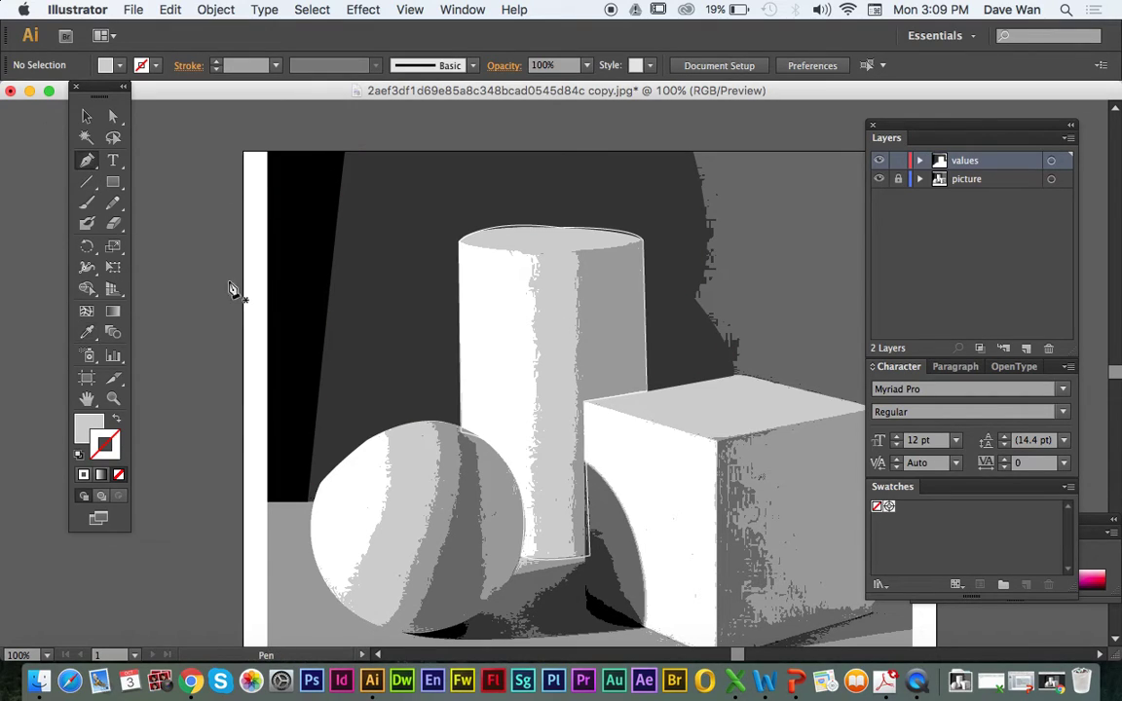
{"action": "left_click", "coordinate": [562, 553]}
{"action": "left_click", "coordinate": [533, 559]}
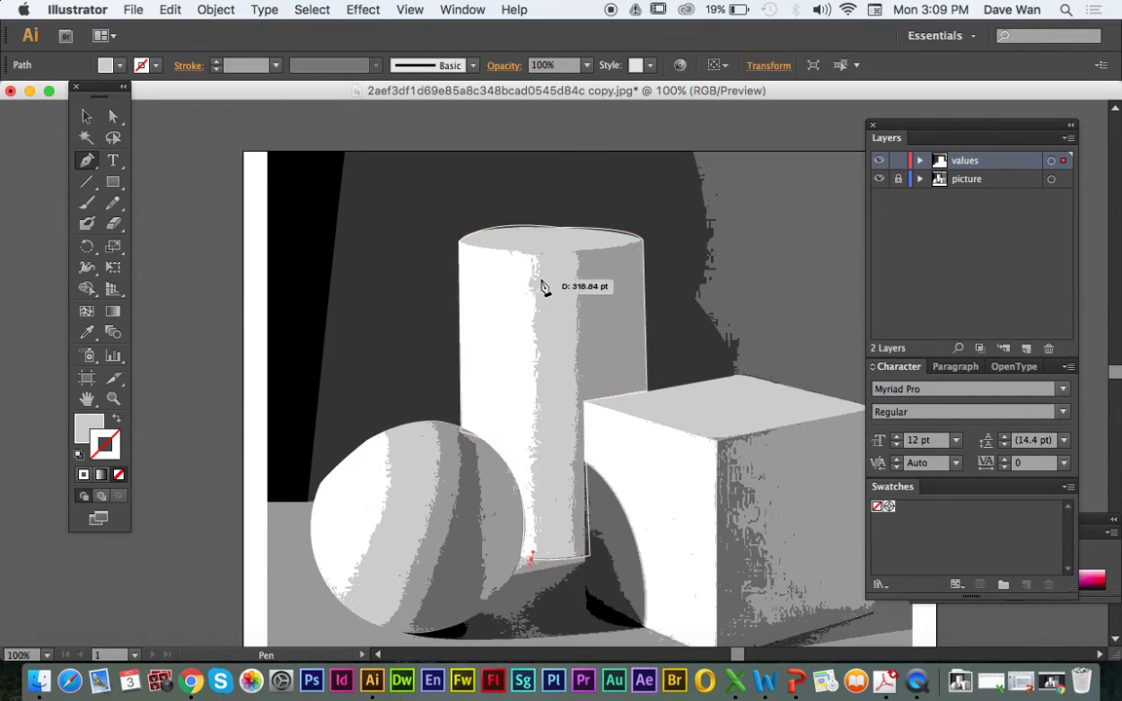
{"action": "left_click", "coordinate": [535, 261]}
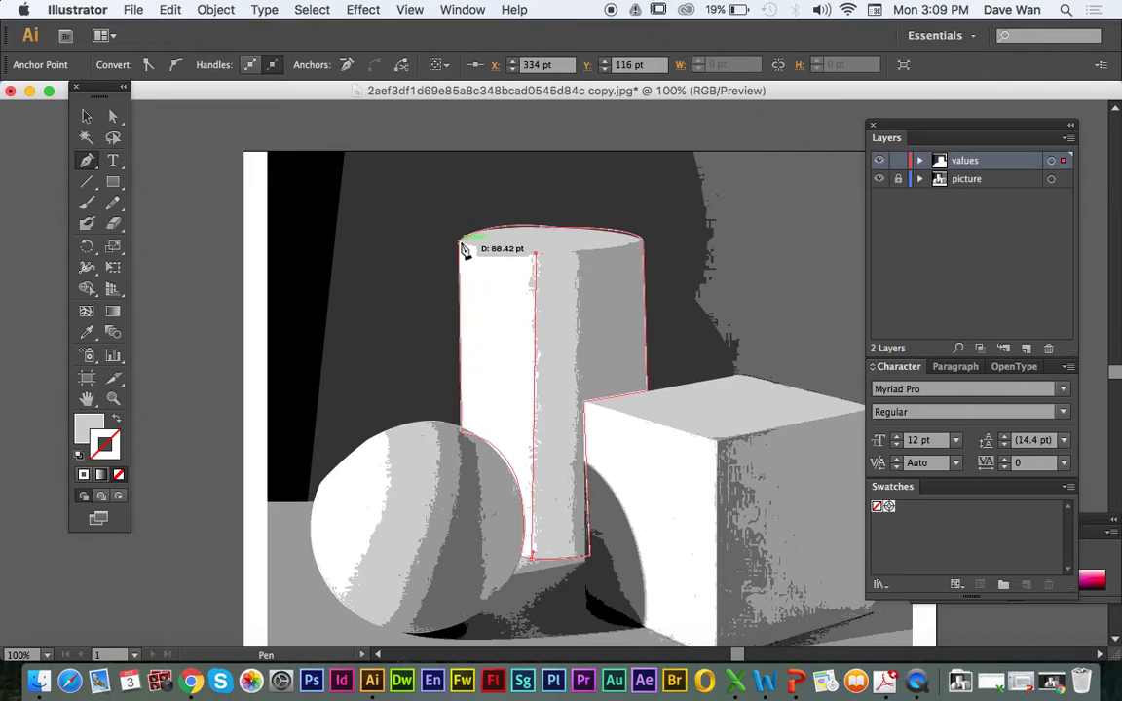
Continue the path around the cylinder's top ellipse to the band's right edge, swapping it to stroke only.
{"action": "mouse_move", "coordinate": [450, 242]}
{"action": "left_mouse_down"}
{"action": "mouse_move", "coordinate": [524, 283]}
{"action": "mouse_move", "coordinate": [470, 242]}
{"action": "left_mouse_up"}
{"action": "left_click", "coordinate": [115, 420]}
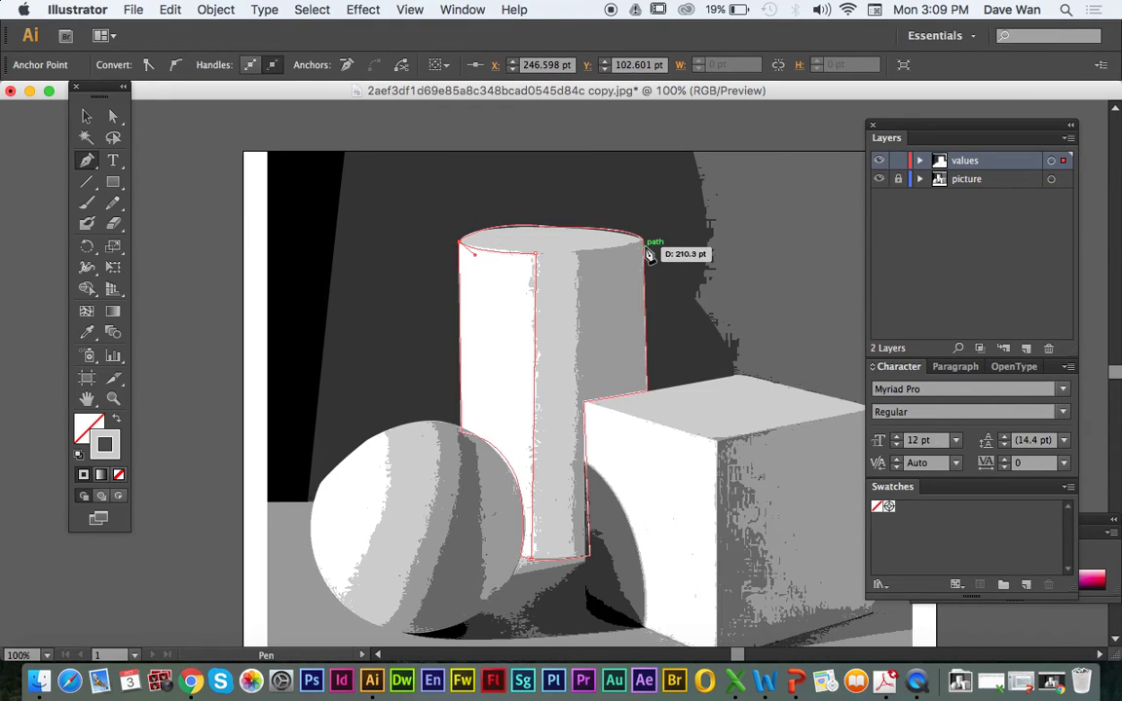
{"action": "left_click_drag", "start_coordinate": [643, 247], "coordinate": [755, 281]}
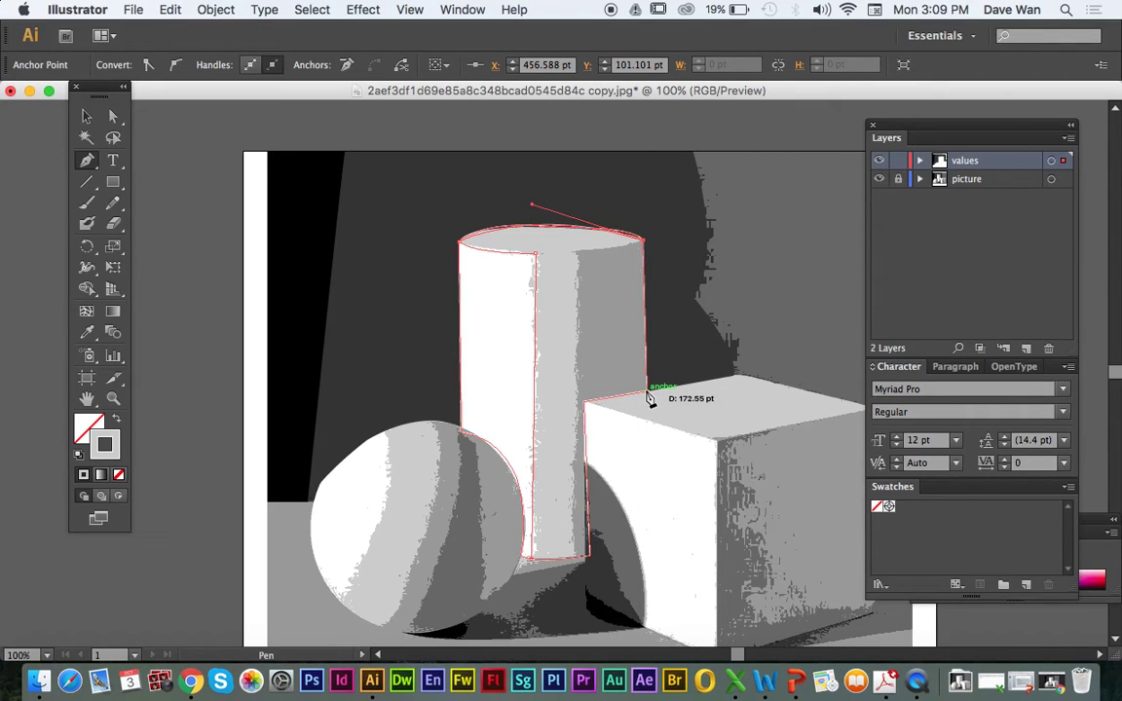
{"action": "left_click", "coordinate": [577, 251]}
Trace down the light grey band's right edge to the cylinder's base and close the path.
{"action": "left_click", "coordinate": [536, 253]}
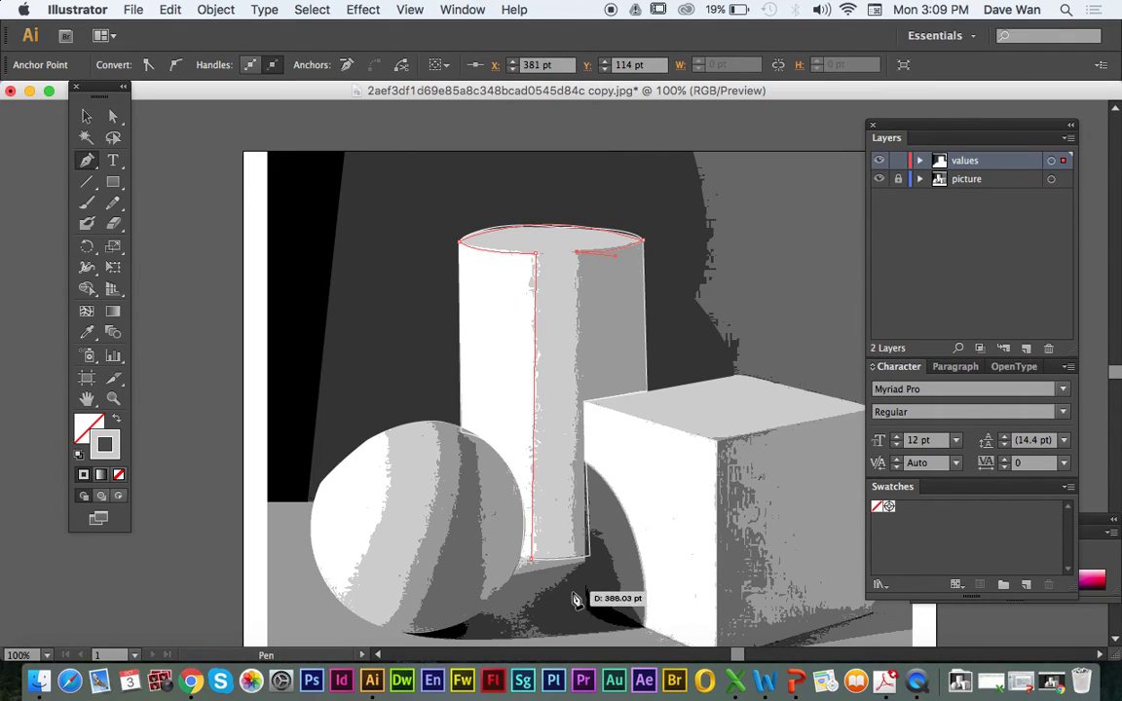
{"action": "left_click", "coordinate": [580, 557]}
{"action": "left_click", "coordinate": [534, 563]}
{"action": "left_click", "coordinate": [576, 251]}
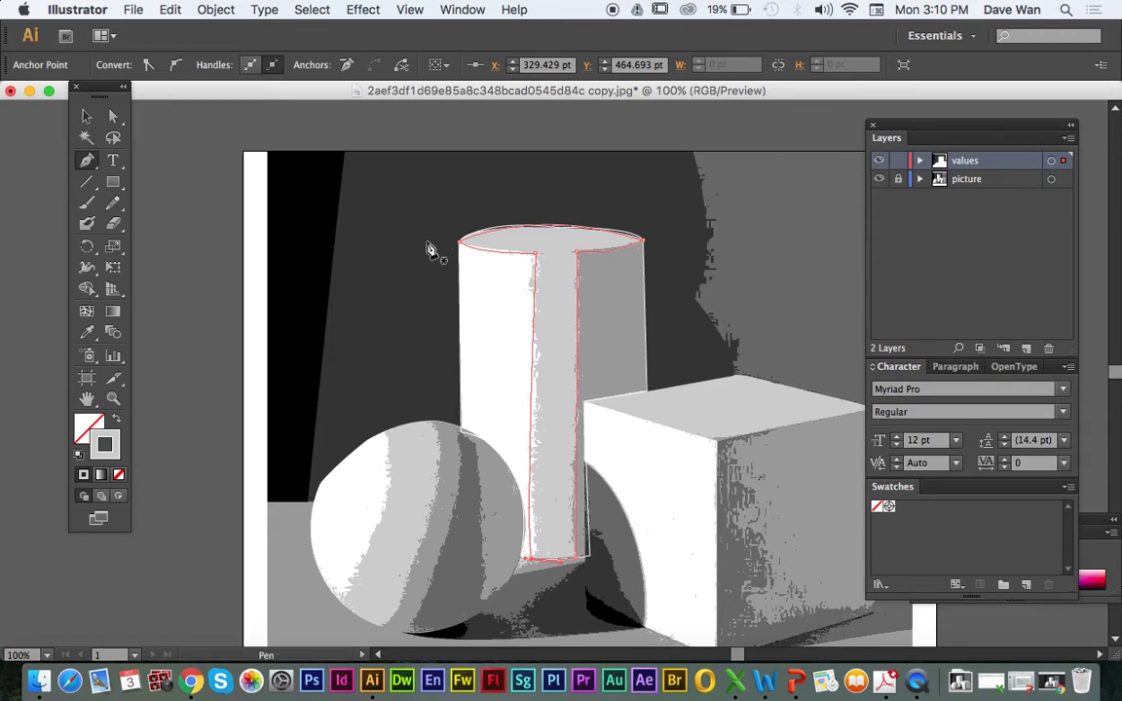
Fill the cylinder's closed light grey band and top face with the light grey sampled from the image.
{"action": "left_click", "coordinate": [87, 333]}
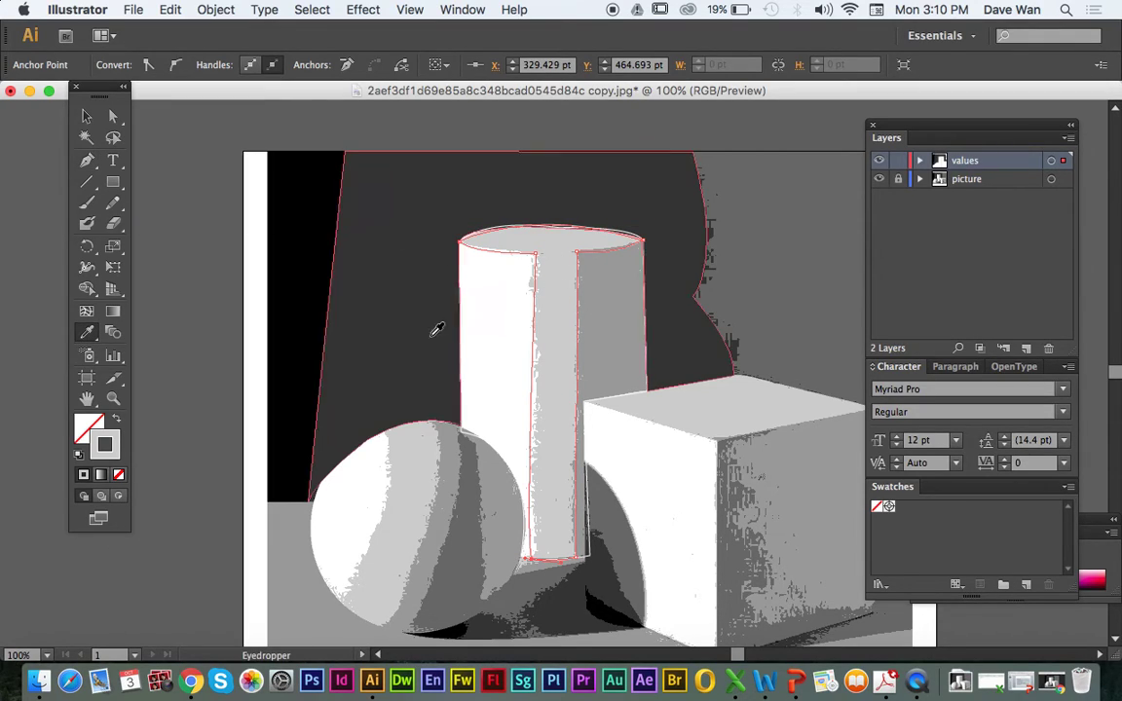
{"action": "left_click", "coordinate": [619, 322]}
{"action": "left_click", "coordinate": [588, 273]}
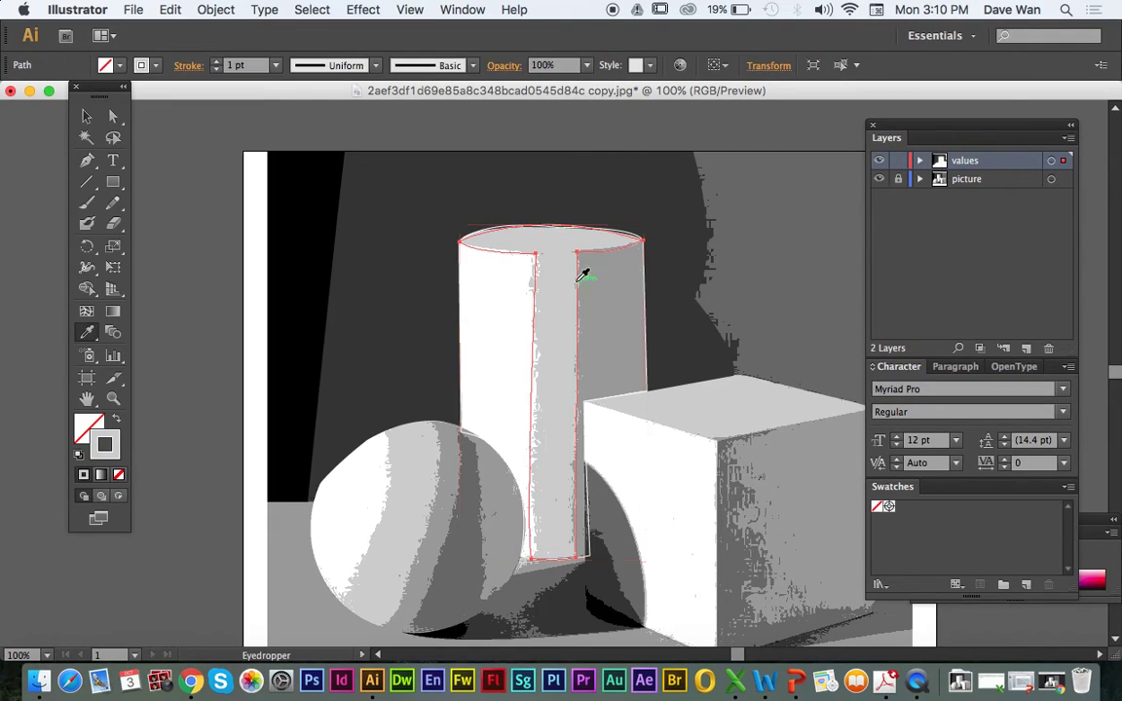
Preview the cylinder outline with a sampled white fill and return it to stroke only.
{"action": "left_click", "coordinate": [87, 116]}
{"action": "left_click", "coordinate": [462, 393]}
{"action": "left_click", "coordinate": [459, 377]}
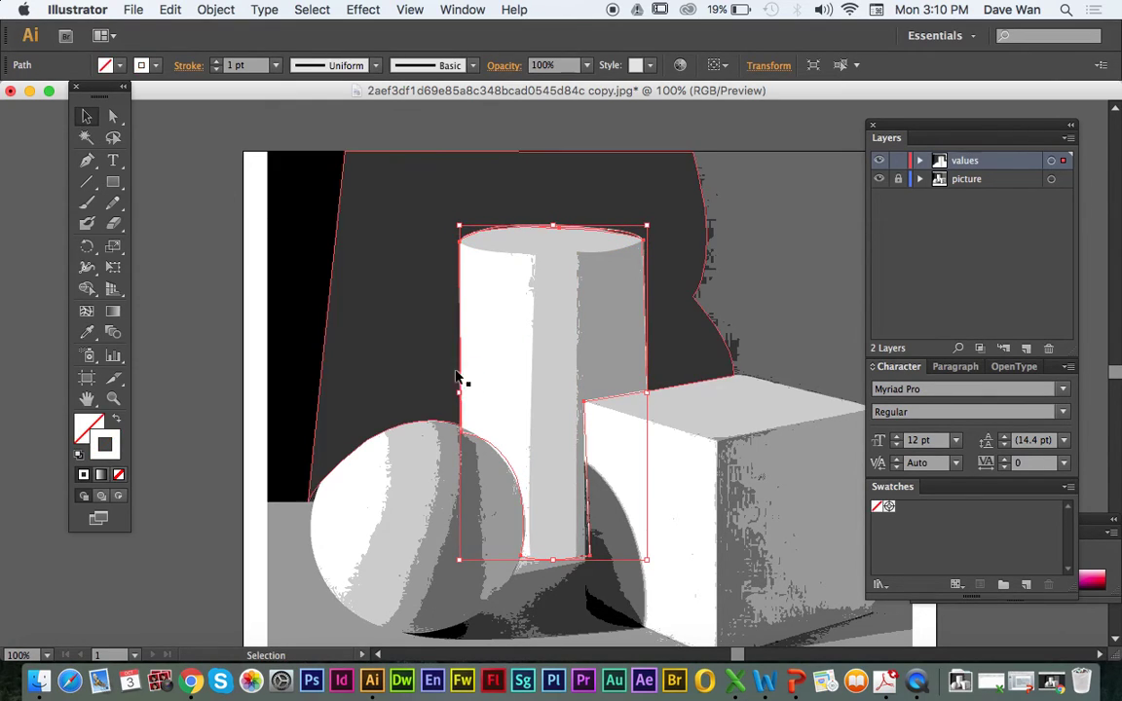
{"action": "left_click", "coordinate": [87, 334]}
{"action": "left_click", "coordinate": [490, 349]}
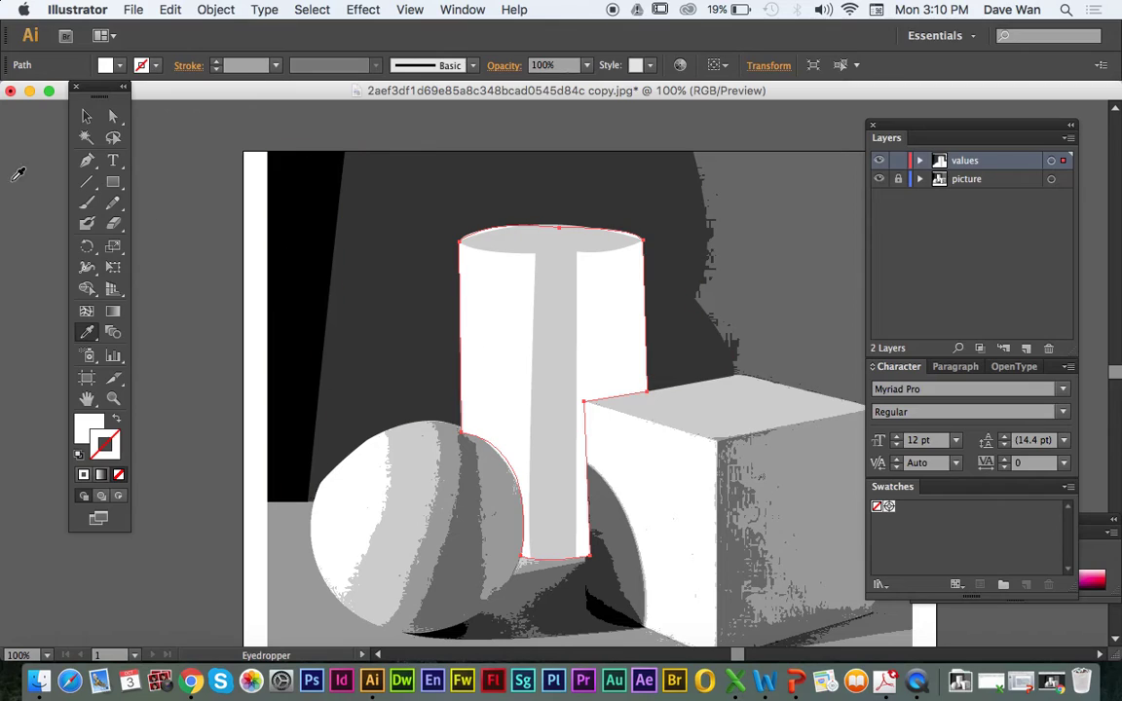
{"action": "key", "text": "shift+x"}
With nothing selected, trace the cylinder's mid-grey right side as a closed Pen path and fill it with the grey sampled there.
{"action": "left_click", "coordinate": [86, 160]}
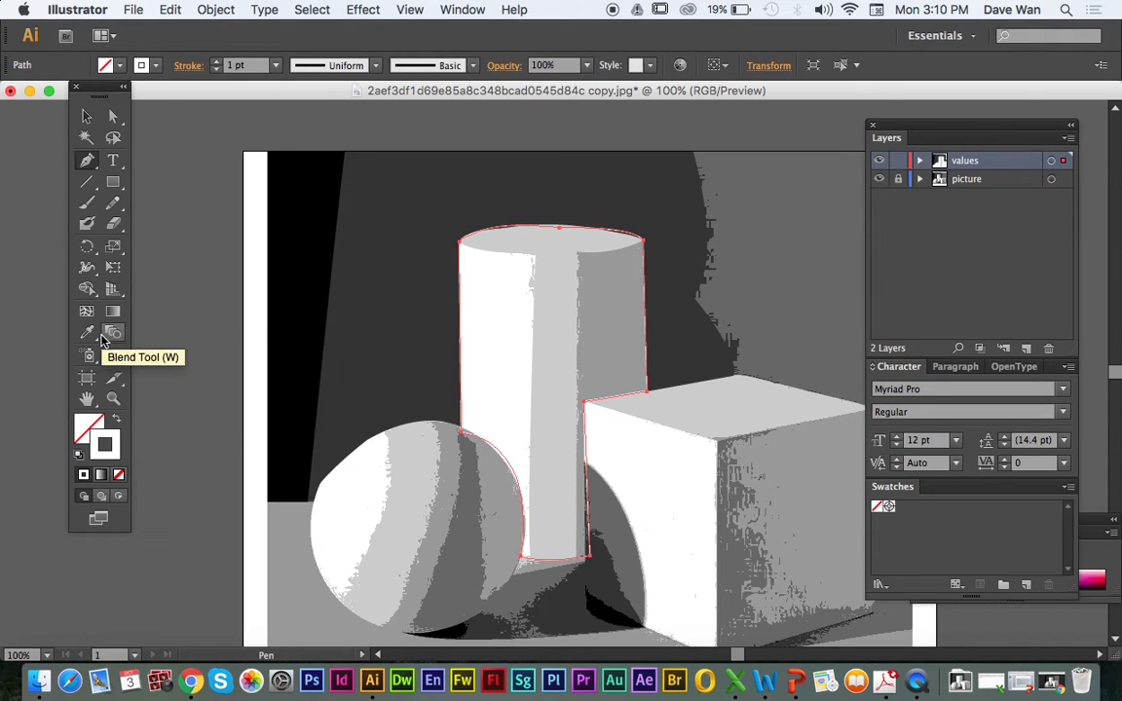
{"action": "key", "text": "super+shift+a"}
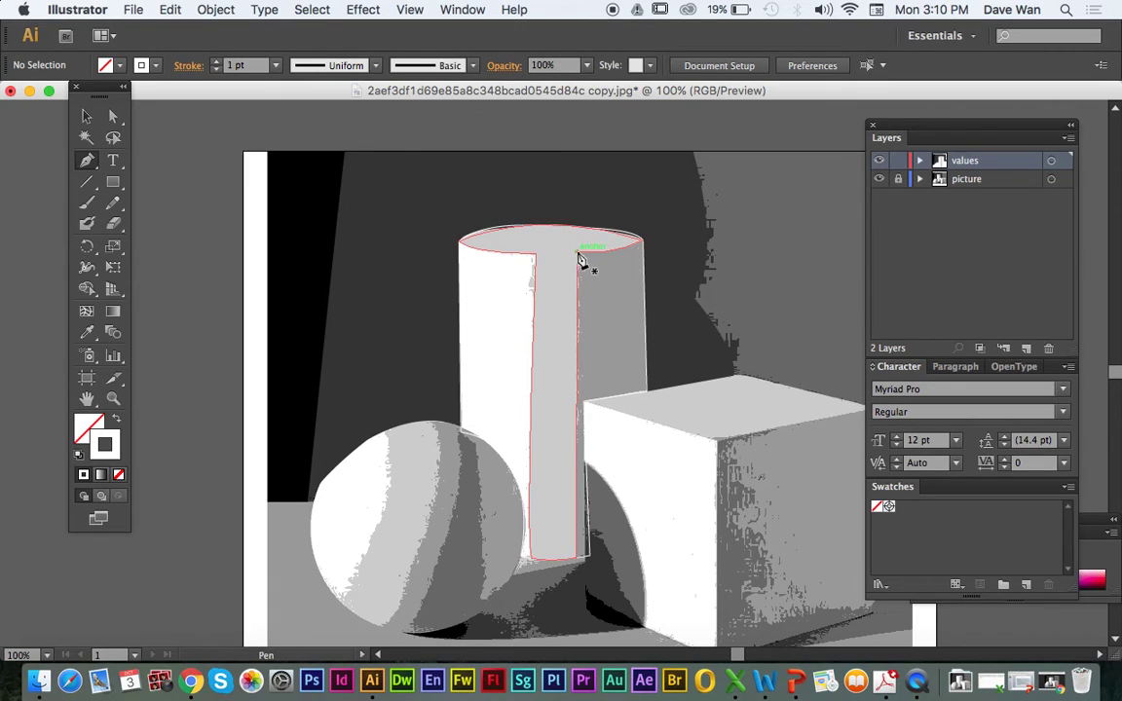
{"action": "left_click", "coordinate": [578, 252]}
{"action": "left_click", "coordinate": [643, 238]}
{"action": "left_click_drag", "start_coordinate": [643, 237], "coordinate": [580, 252]}
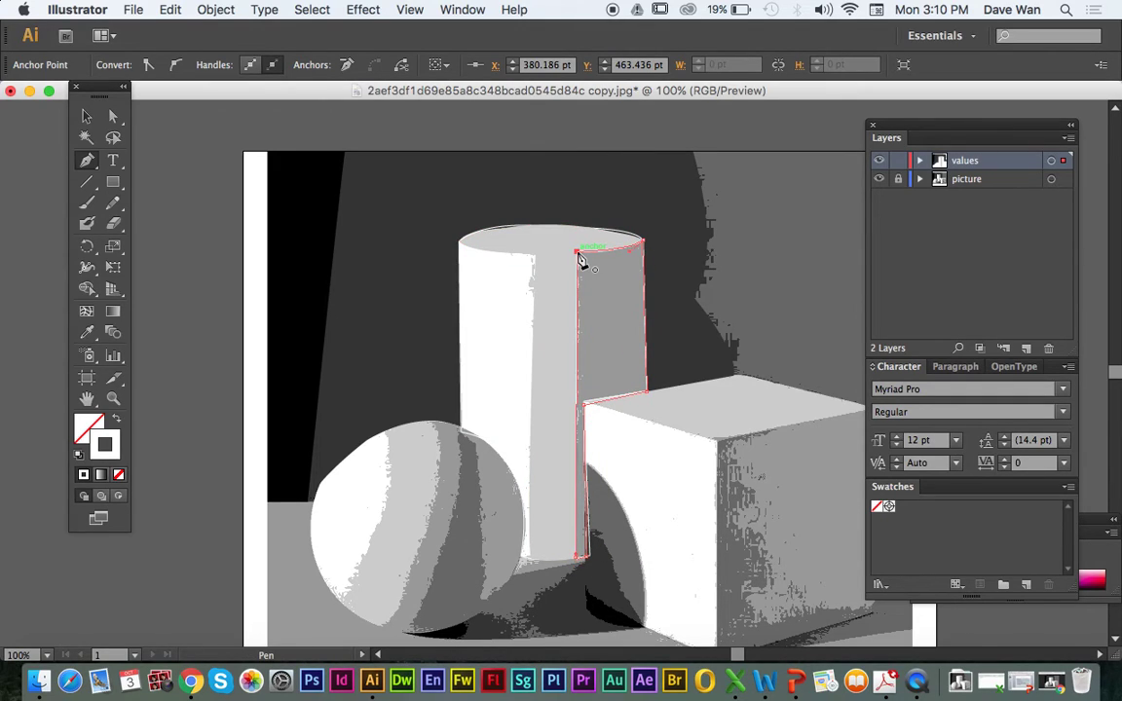
{"action": "left_click", "coordinate": [87, 333]}
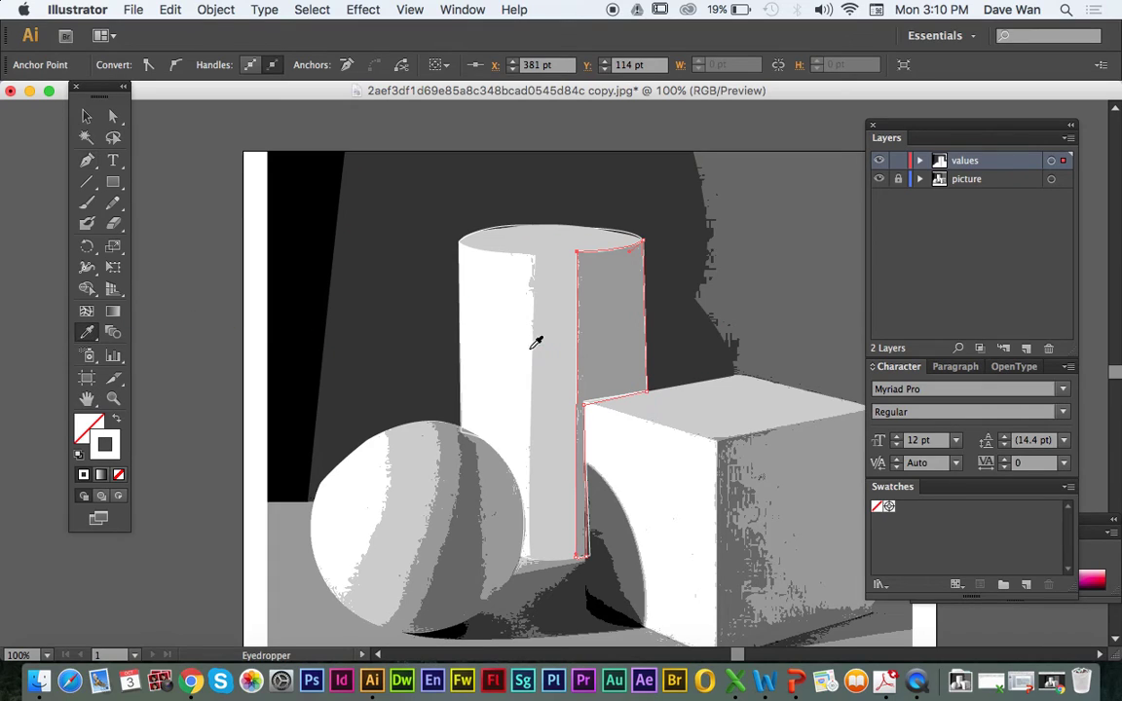
{"action": "left_click", "coordinate": [616, 334]}
Swap the cylinder outline's white stroke to a white fill, deselect it and hide the picture layer.
{"action": "left_click", "coordinate": [87, 116]}
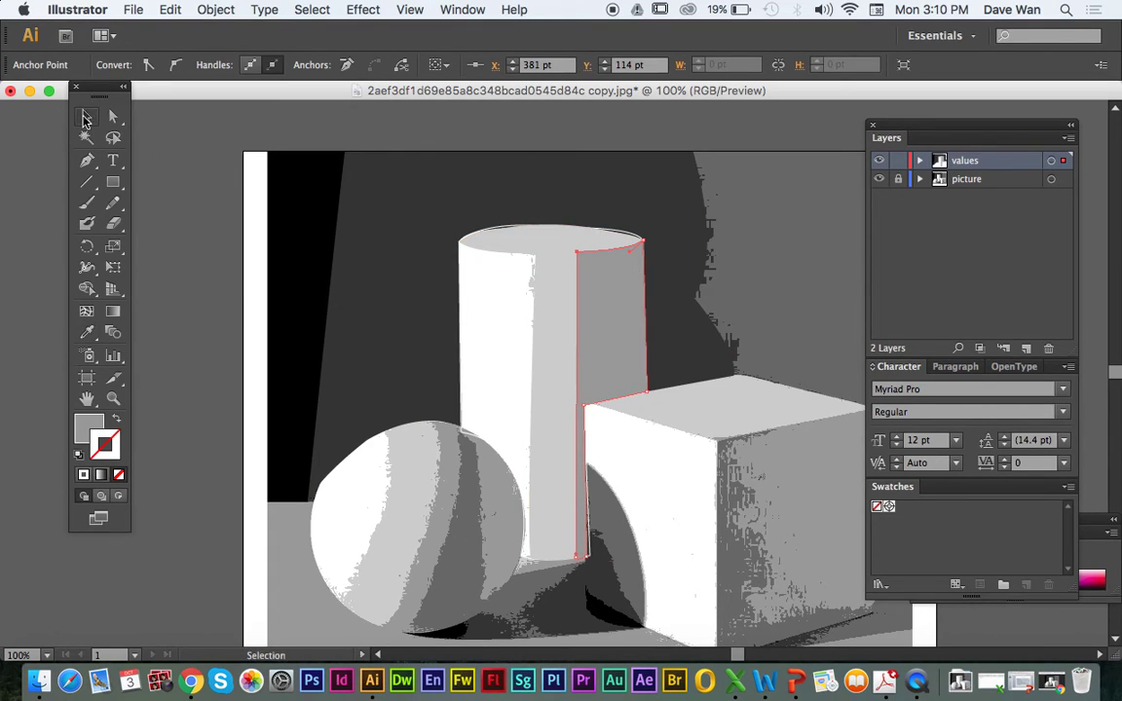
{"action": "left_click", "coordinate": [463, 341]}
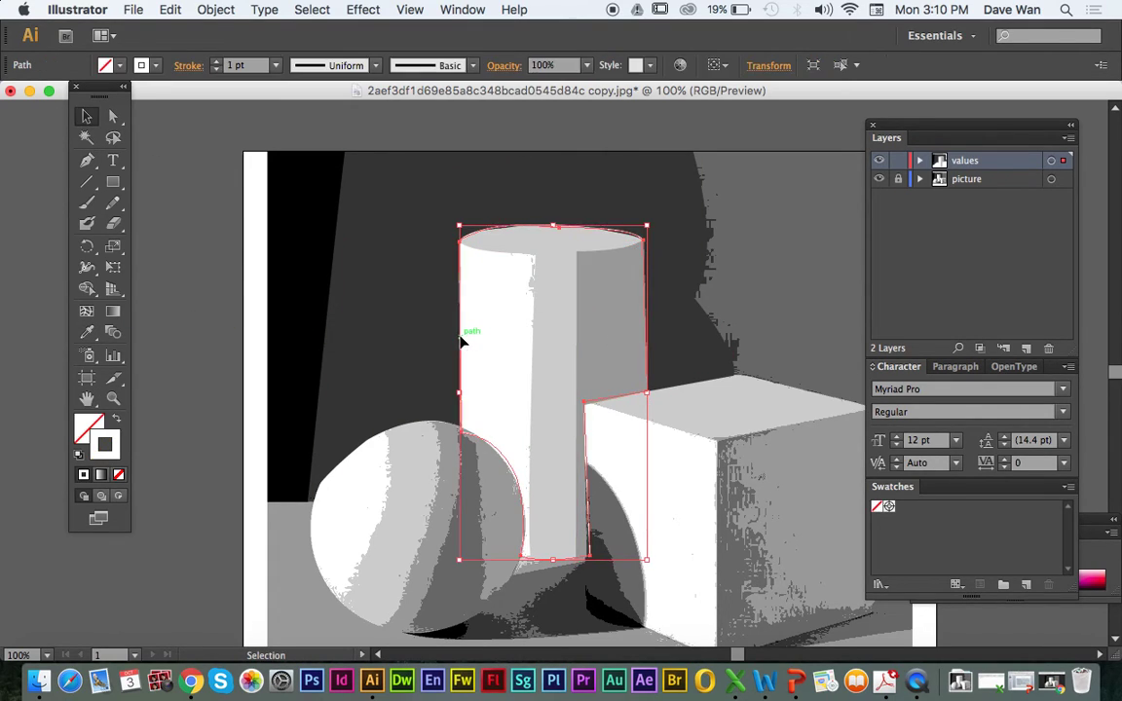
{"action": "left_click", "coordinate": [114, 421]}
{"action": "left_click", "coordinate": [167, 402]}
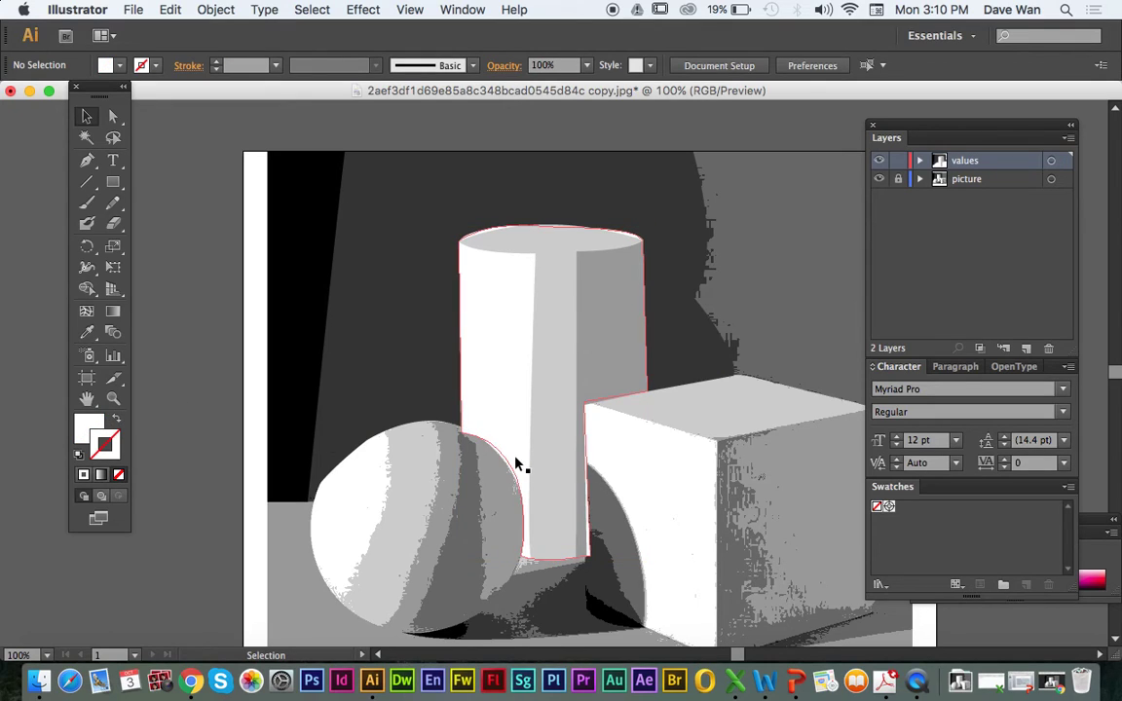
{"action": "key", "text": "super+minus"}
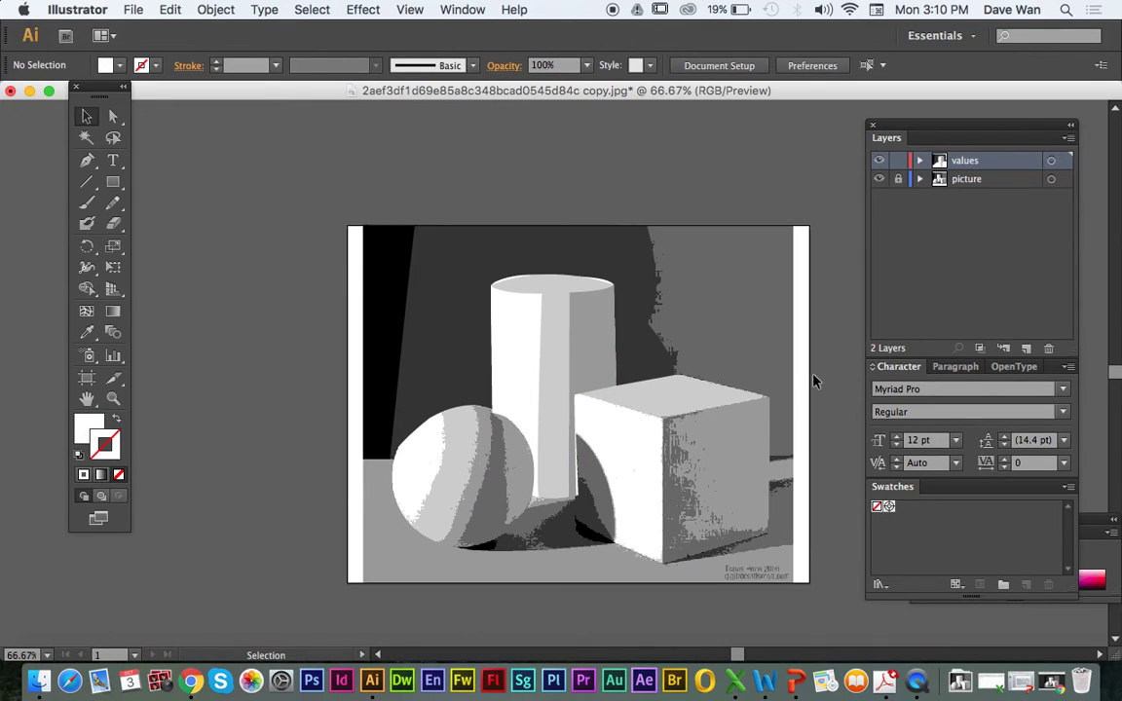
{"action": "left_click", "coordinate": [881, 181]}
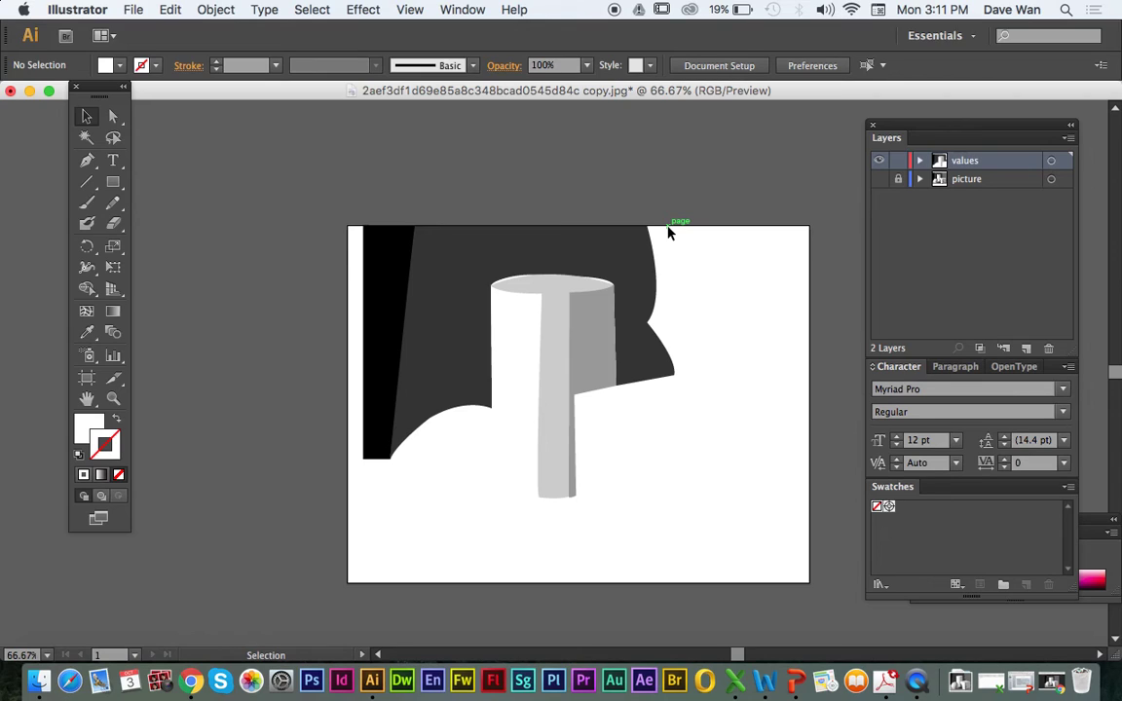
Switch to Finder and open practice vector drawing.ai from the KINGSTON drive in Illustrator.
{"action": "left_click", "coordinate": [39, 681]}
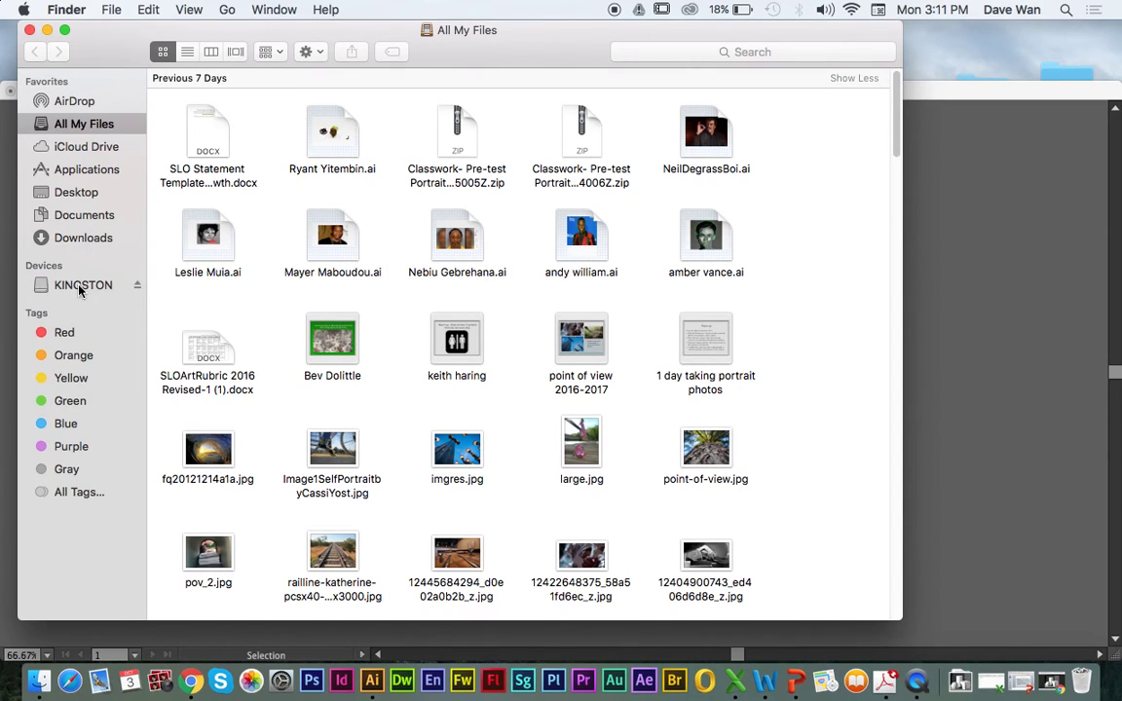
{"action": "left_click", "coordinate": [80, 286]}
{"action": "left_click", "coordinate": [326, 198]}
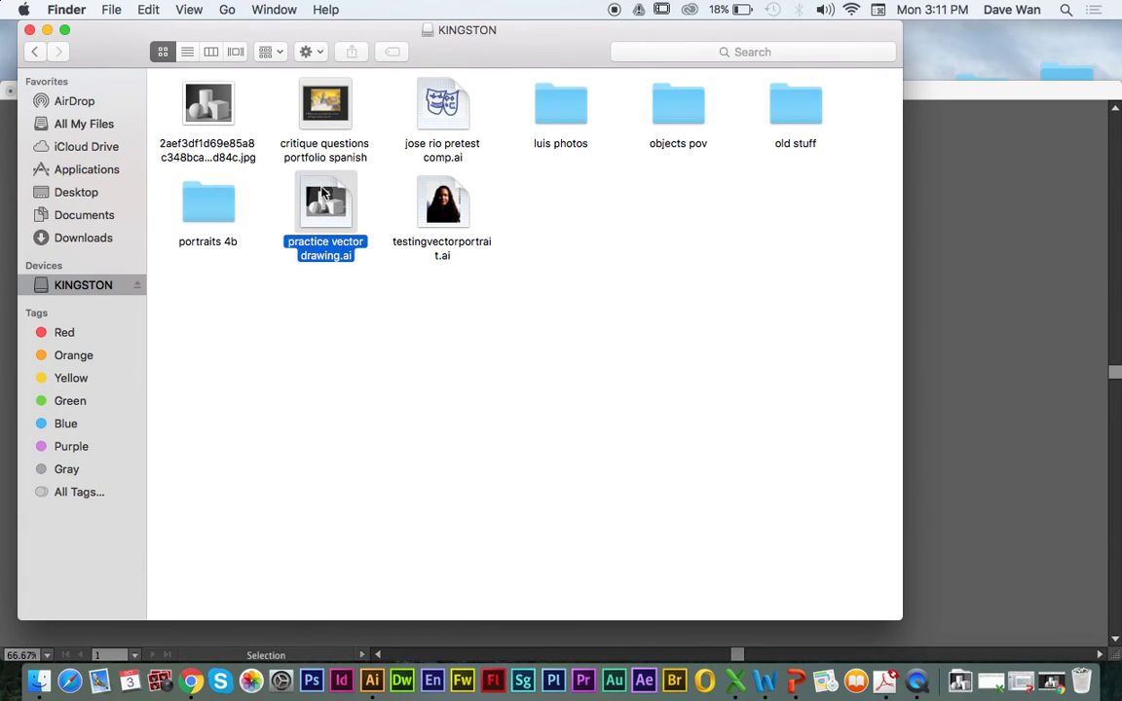
{"action": "double_click", "coordinate": [325, 194]}
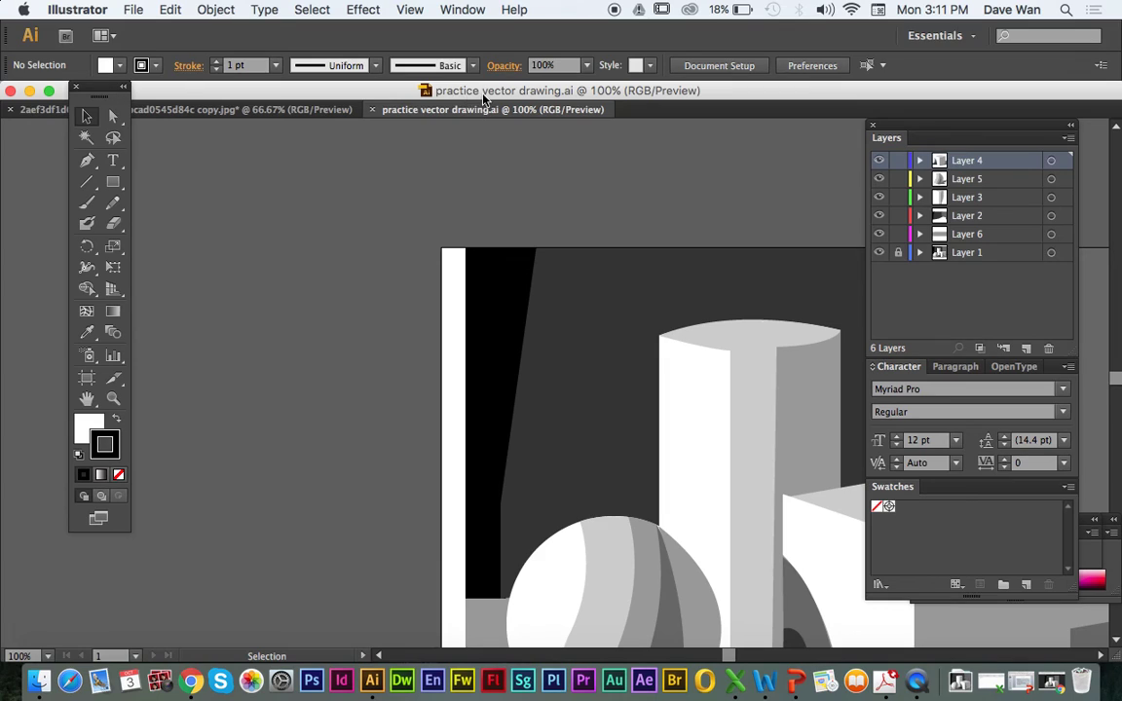
Examine the whole practice vector drawing and compare it with the tracing in progress in the other document.
{"action": "left_click_drag", "start_coordinate": [483, 96], "coordinate": [306, 39]}
{"action": "key", "text": "super+minus"}
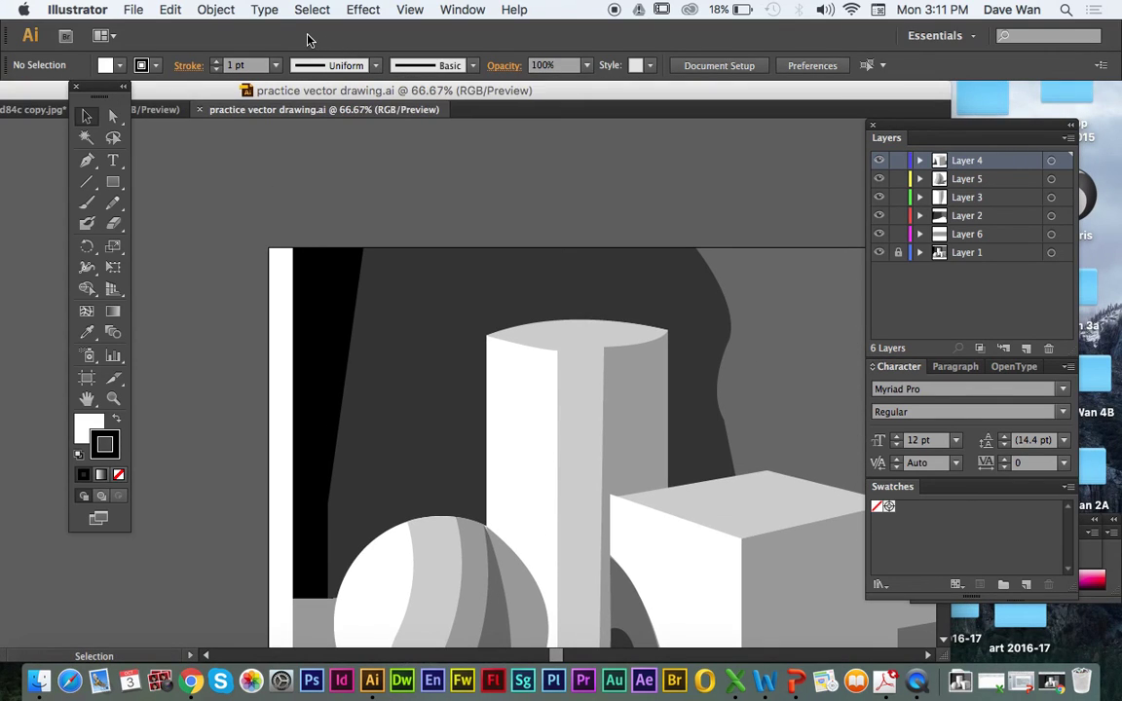
{"action": "left_click", "coordinate": [86, 399]}
{"action": "left_click_drag", "start_coordinate": [437, 525], "coordinate": [379, 419]}
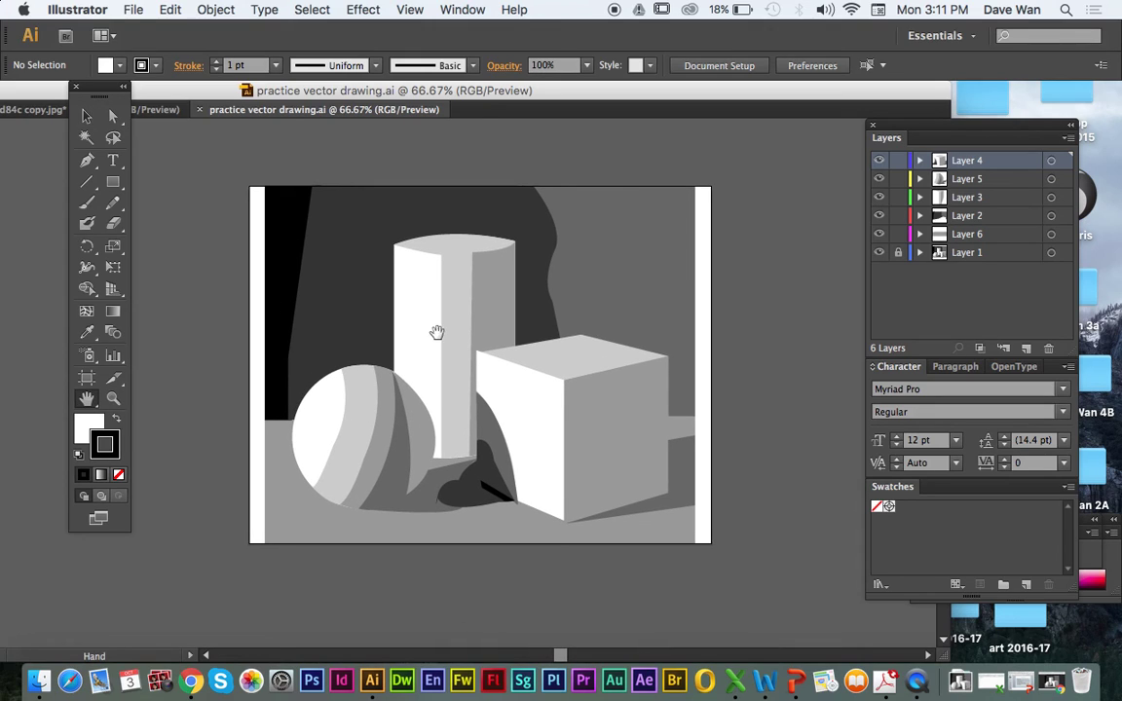
{"action": "left_click", "coordinate": [150, 114]}
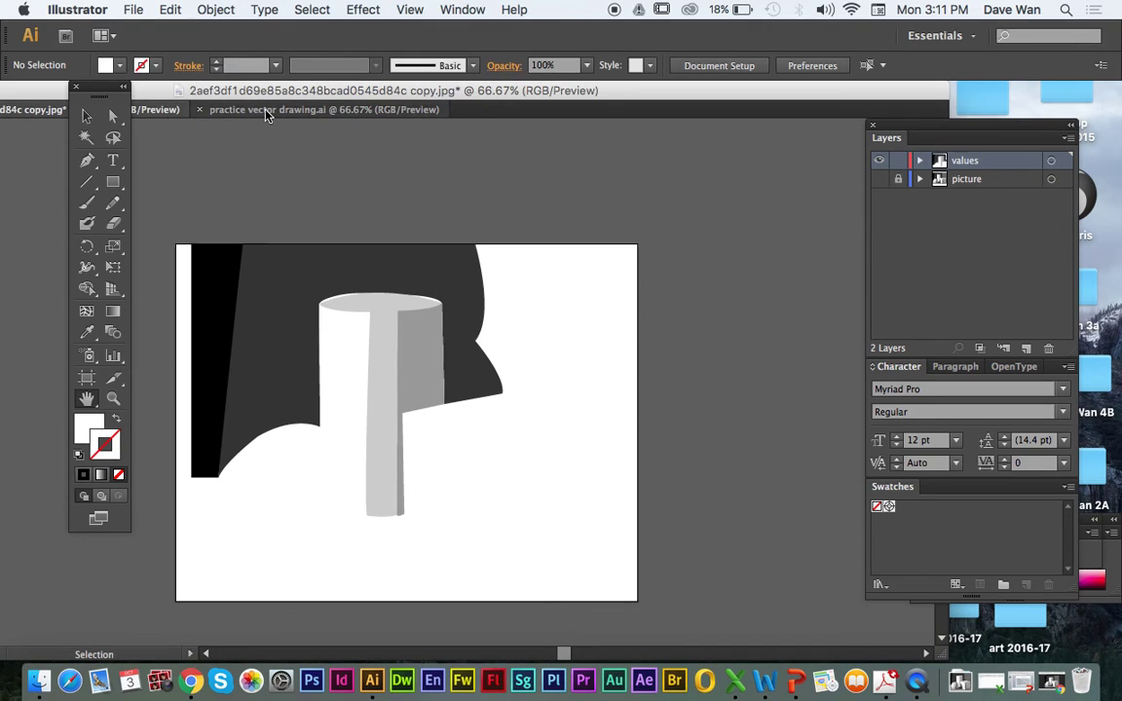
{"action": "left_click", "coordinate": [266, 110]}
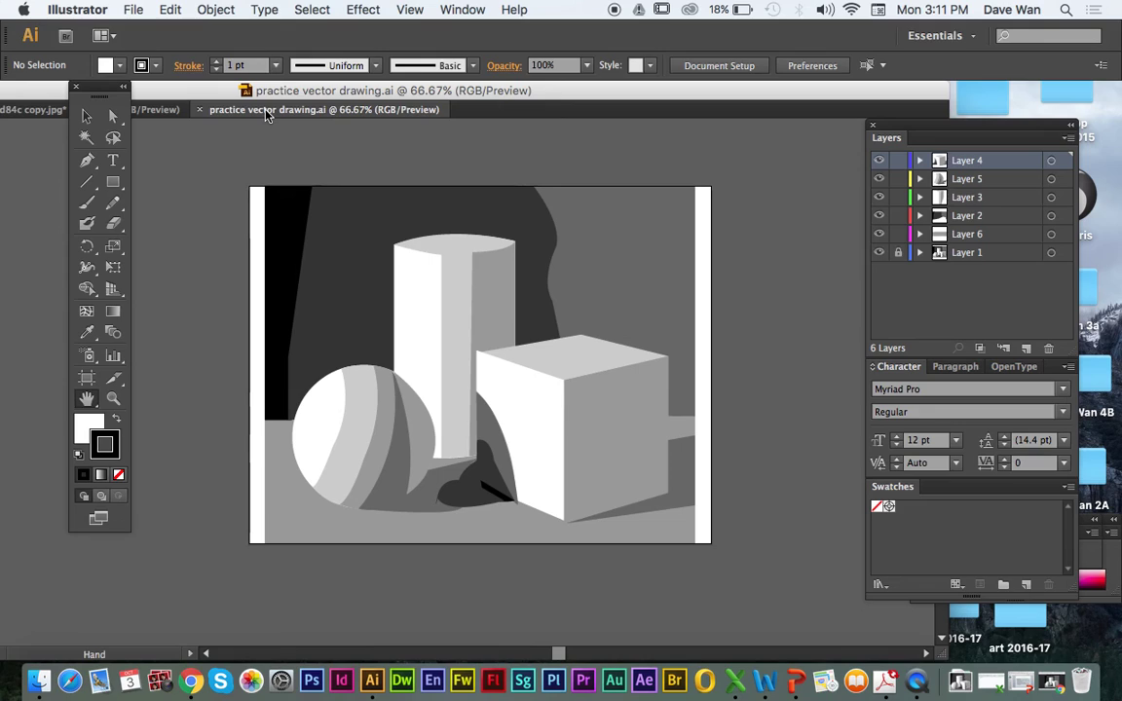
{"action": "left_click", "coordinate": [146, 114]}
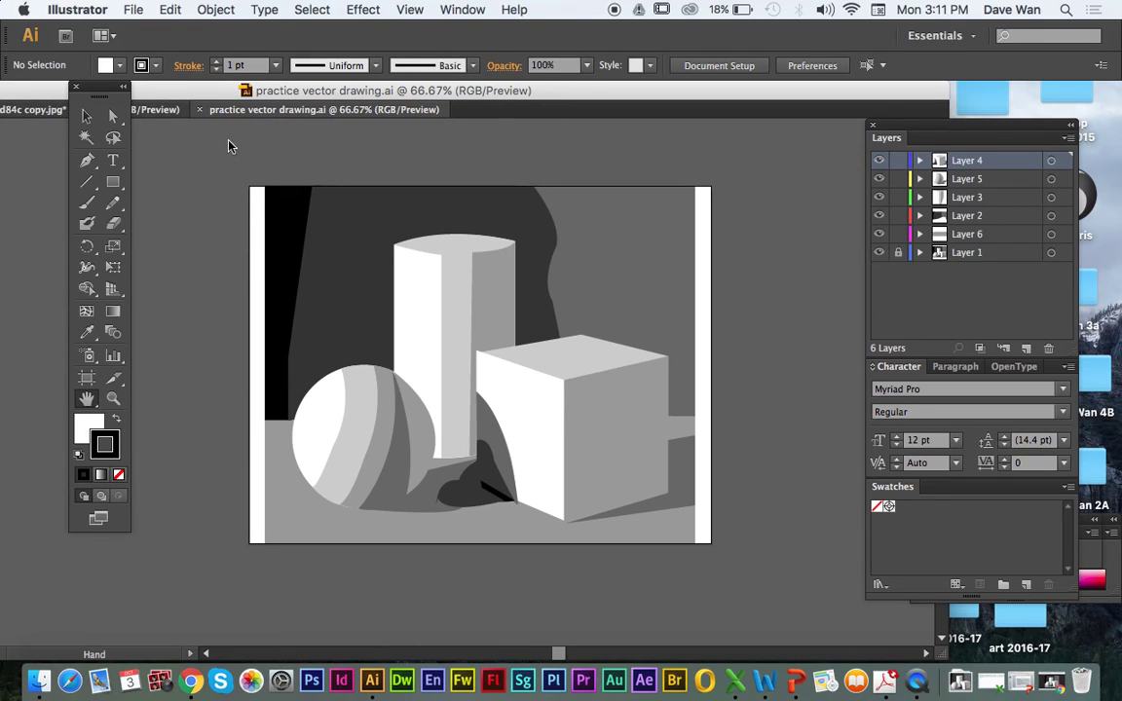
{"action": "left_click", "coordinate": [409, 112]}
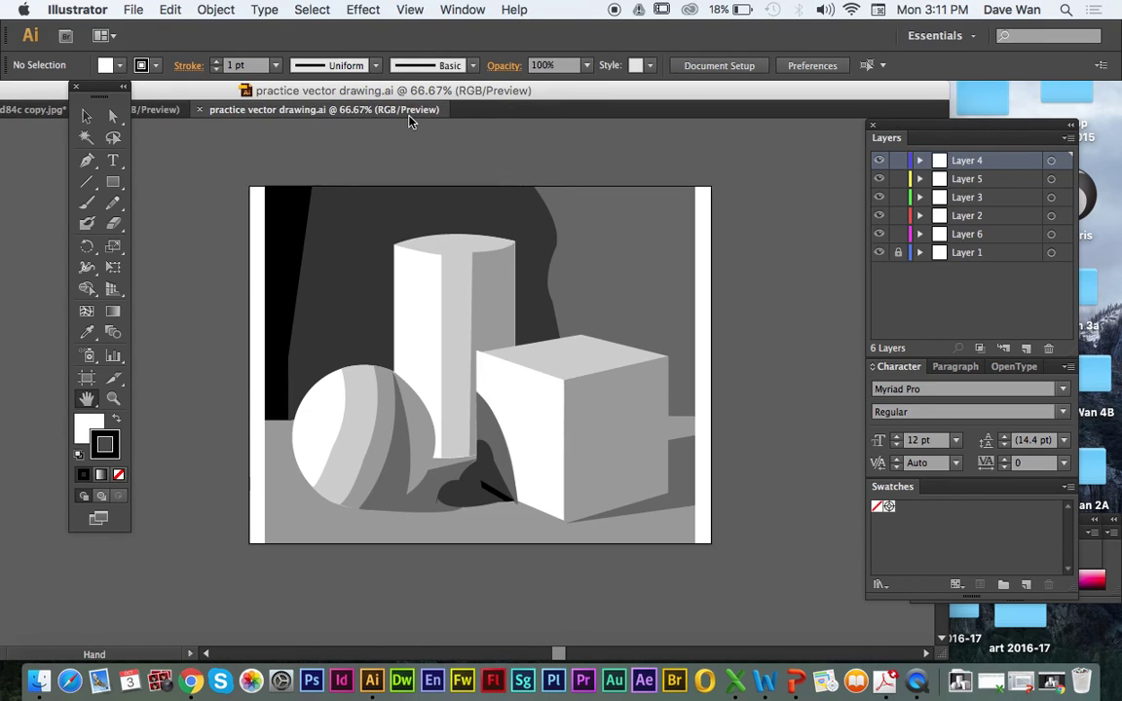